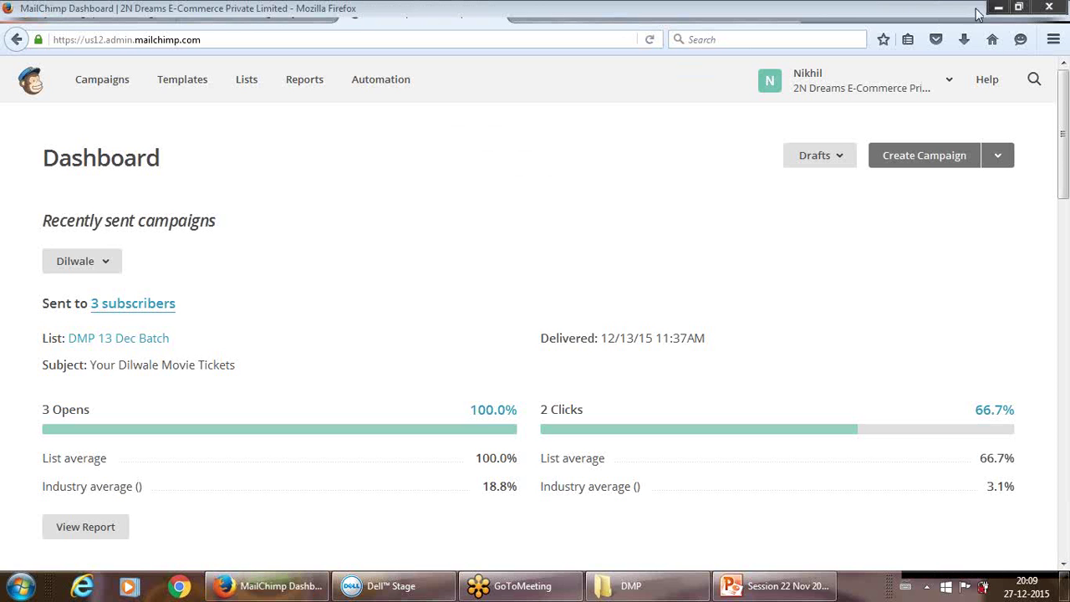
# Maximize the browser and show MailChimp's Lists page with subscriber counts and open rates.
pyautogui.click(1018, 9)
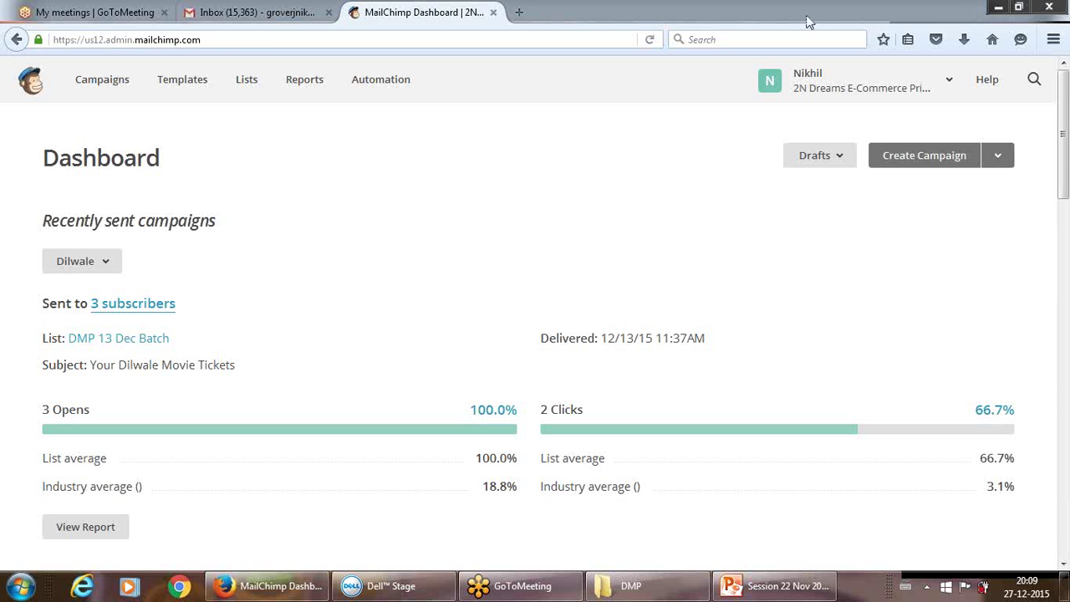
pyautogui.click(246, 81)
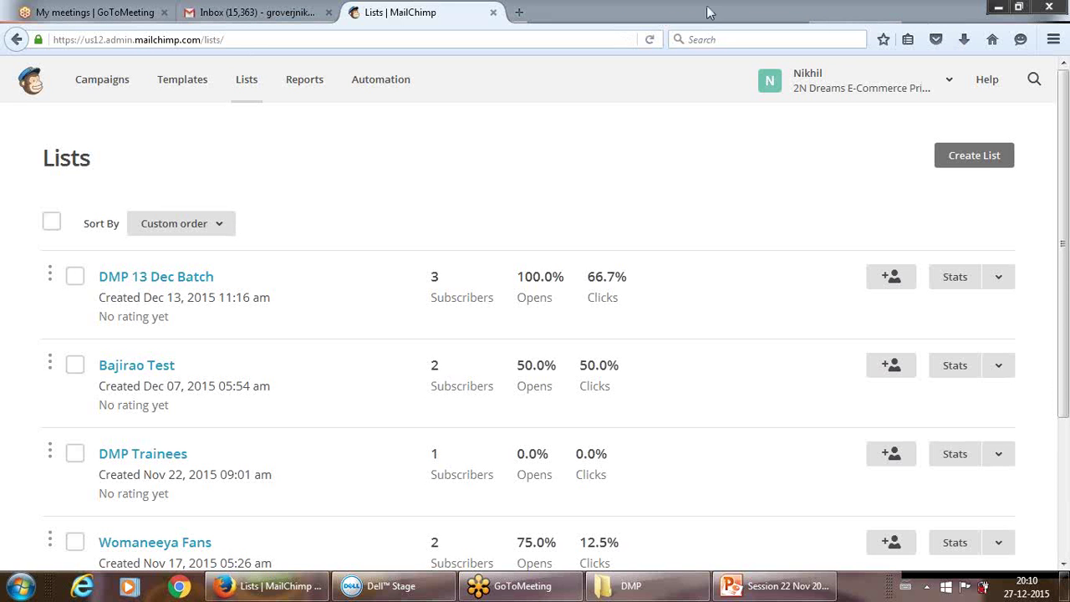
# Start a brand-new list named 'DMP New List'.
pyautogui.click(978, 159)
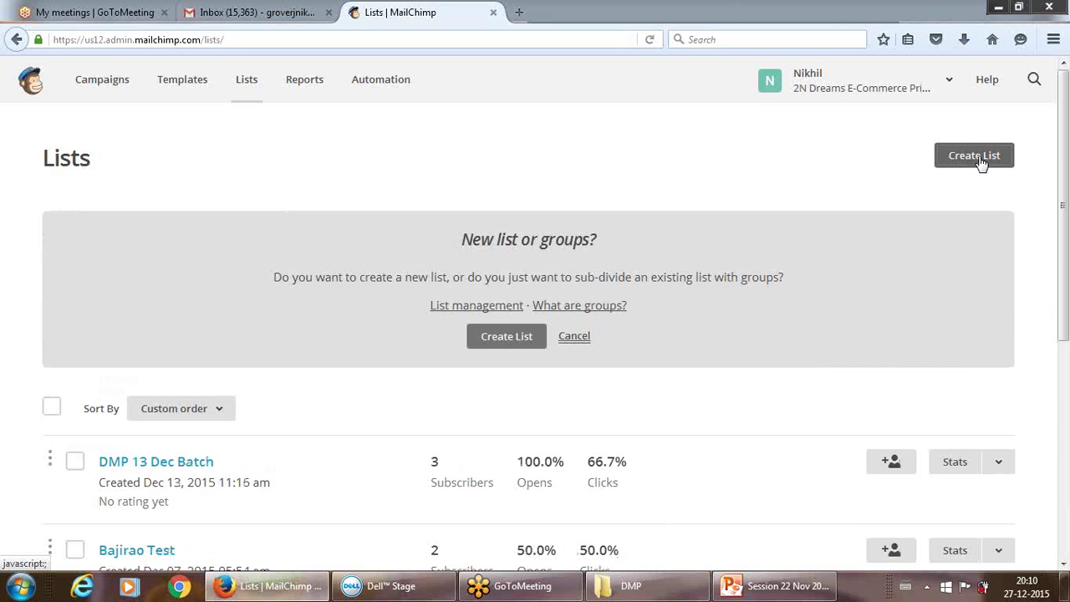
pyautogui.click(500, 337)
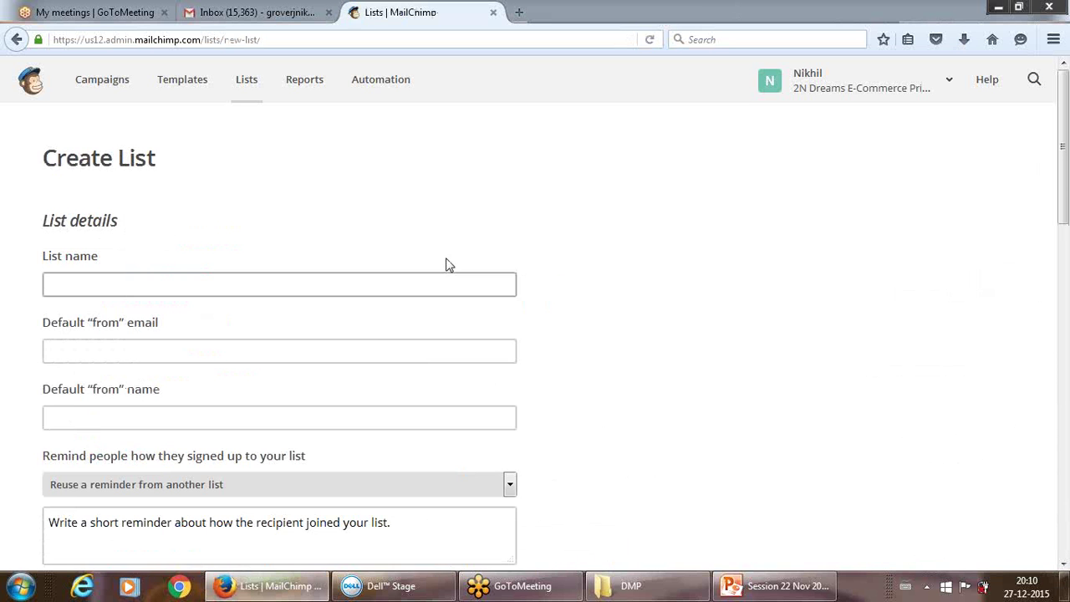
pyautogui.click(313, 284)
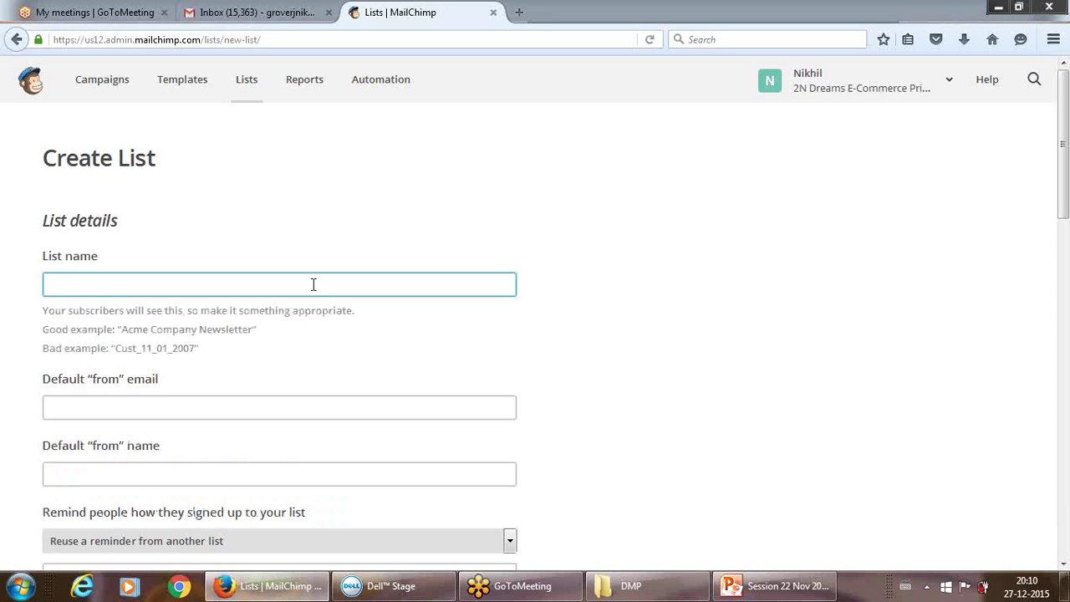
pyautogui.write('DMP Nw')
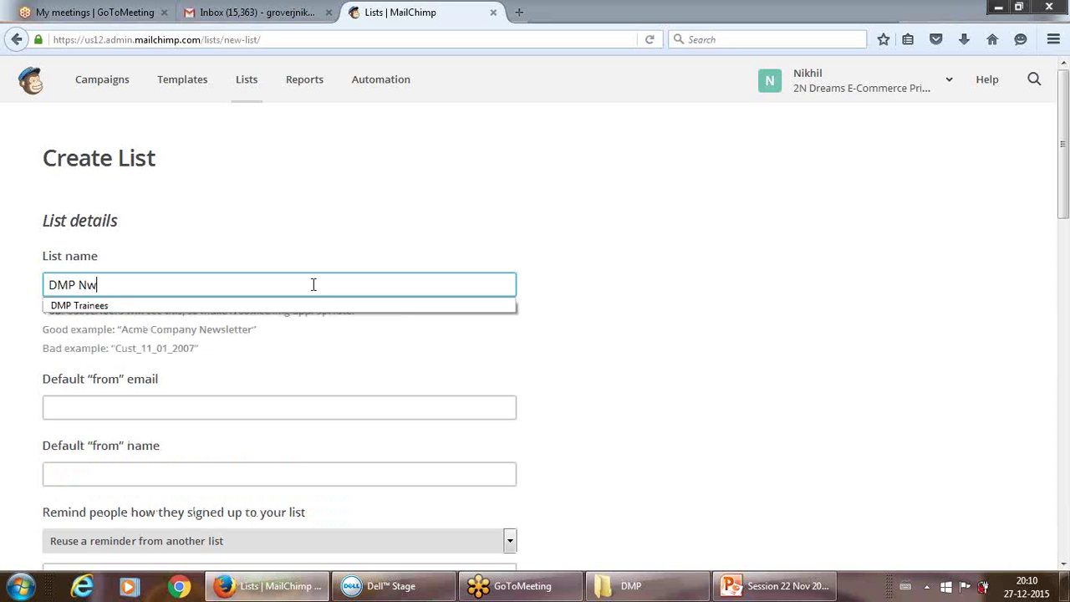
pyautogui.press('BackSpace')
pyautogui.press('BackSpace')
pyautogui.write('New')
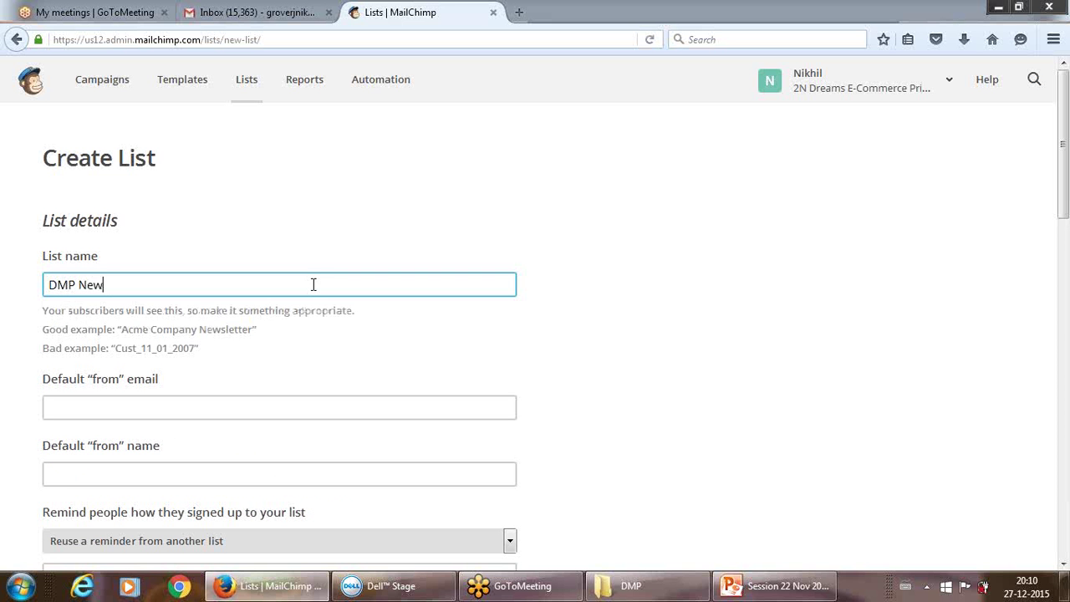
pyautogui.write(' List')
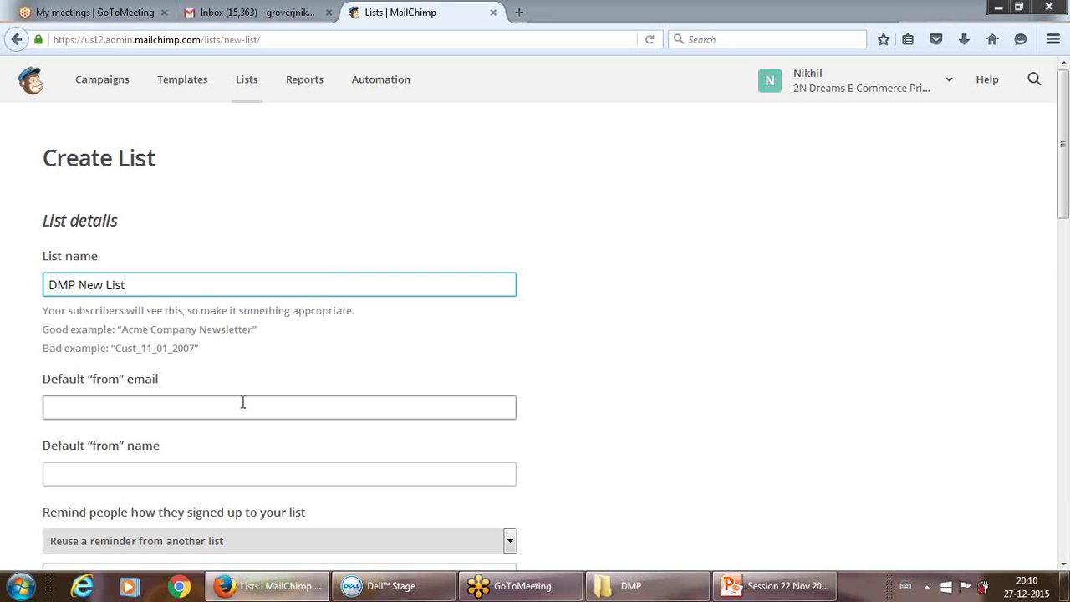
# Fill in the list's default sender e-mail address and sender name.
pyautogui.click(241, 404)
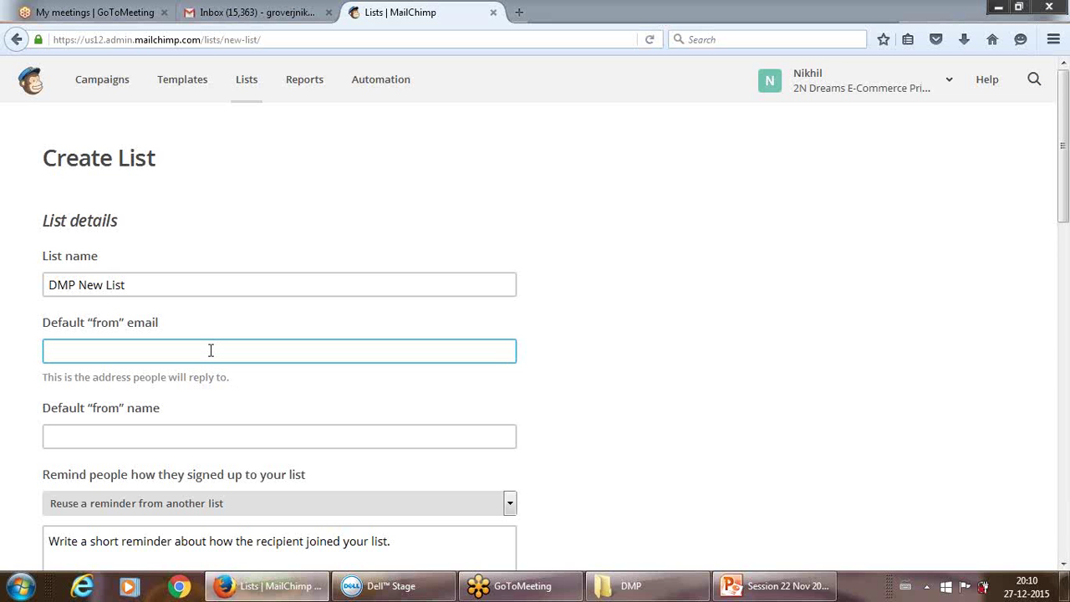
pyautogui.write('ma')
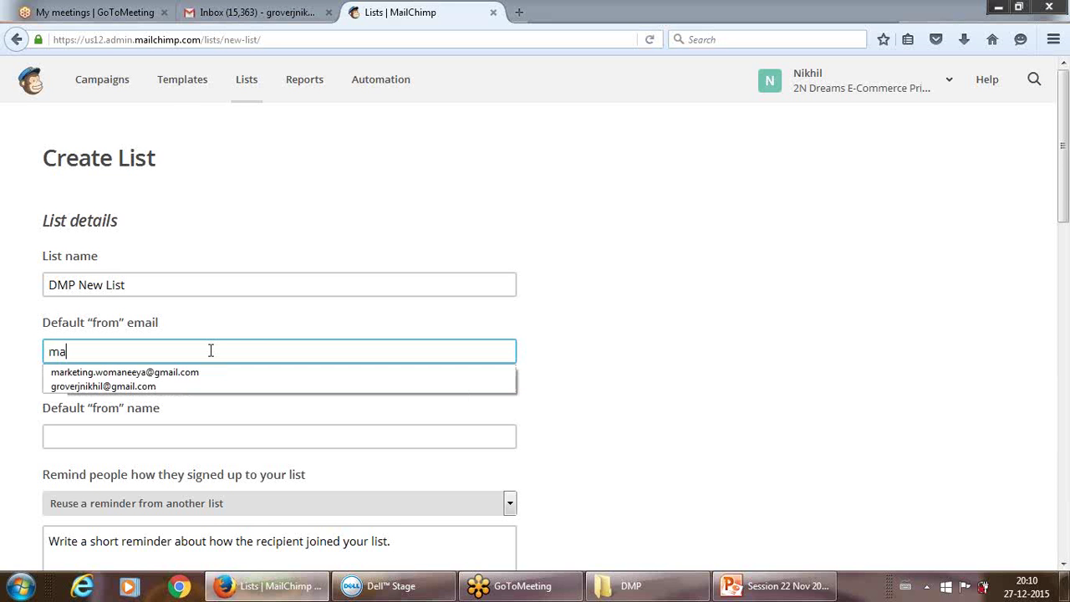
pyautogui.press('Down')
pyautogui.press('Return')
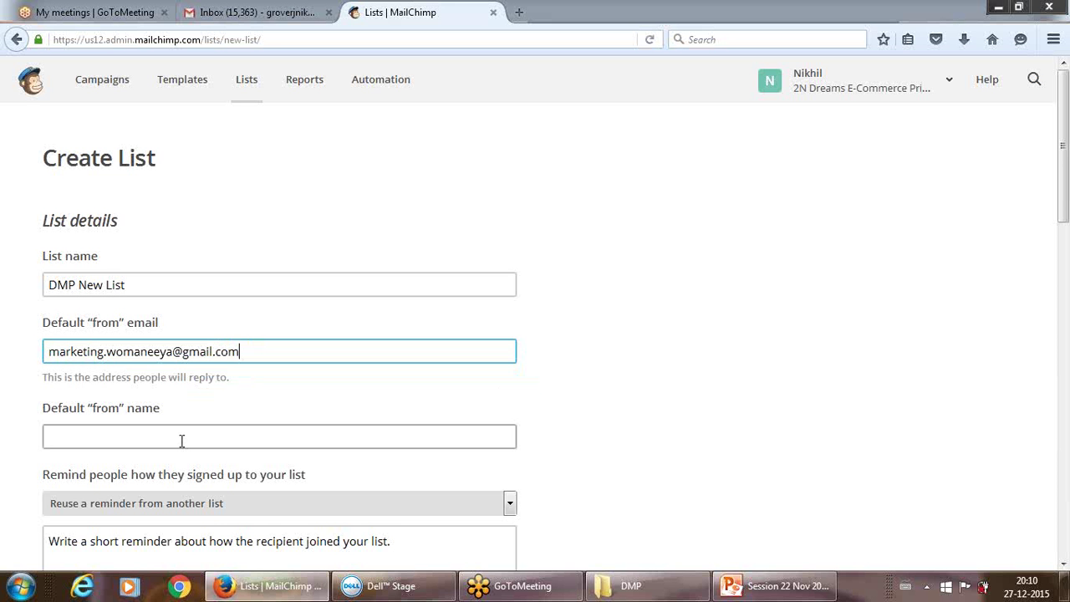
pyautogui.click(181, 441)
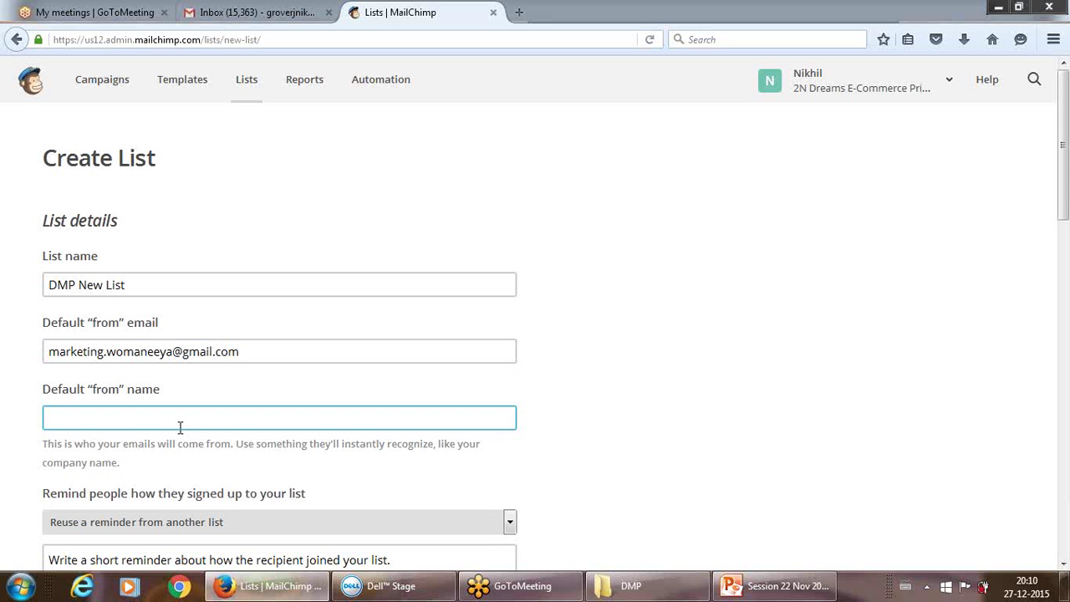
pyautogui.write('Womaneeya')
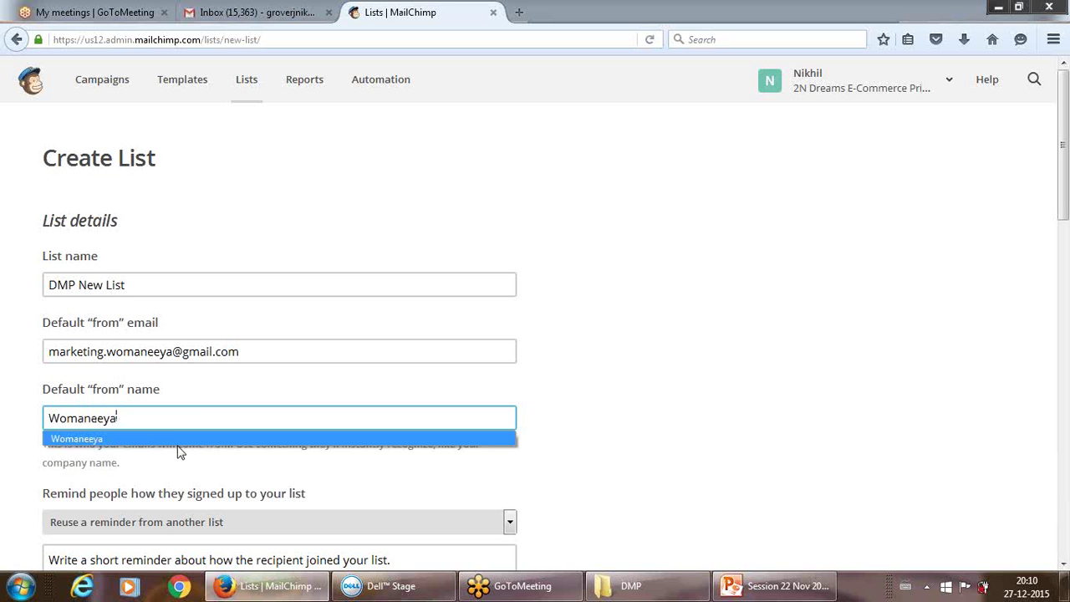
pyautogui.click(176, 438)
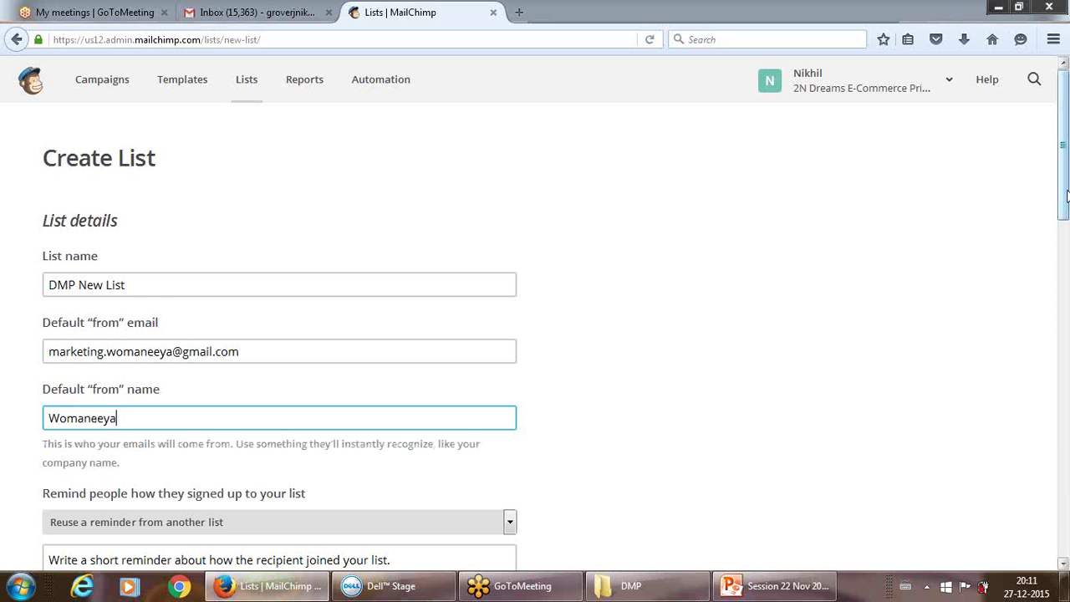
# Enable daily summary notifications for the new list.
pyautogui.moveTo(1064, 200); pyautogui.dragTo(1066, 319)
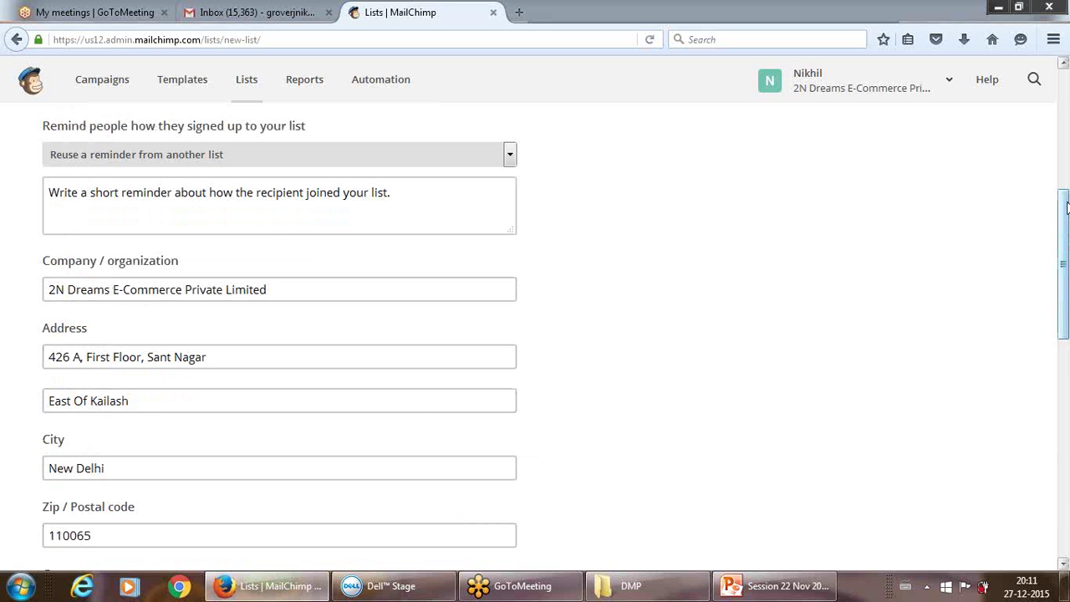
pyautogui.moveTo(1065, 199); pyautogui.dragTo(1066, 363)
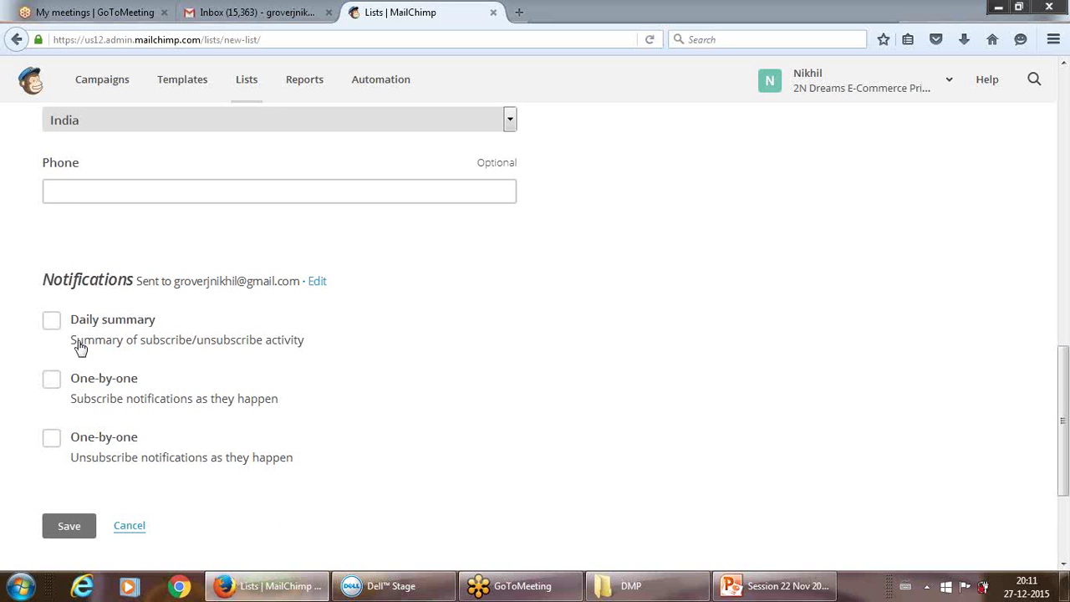
pyautogui.click(57, 325)
pyautogui.scroll(-1, 58, 326)
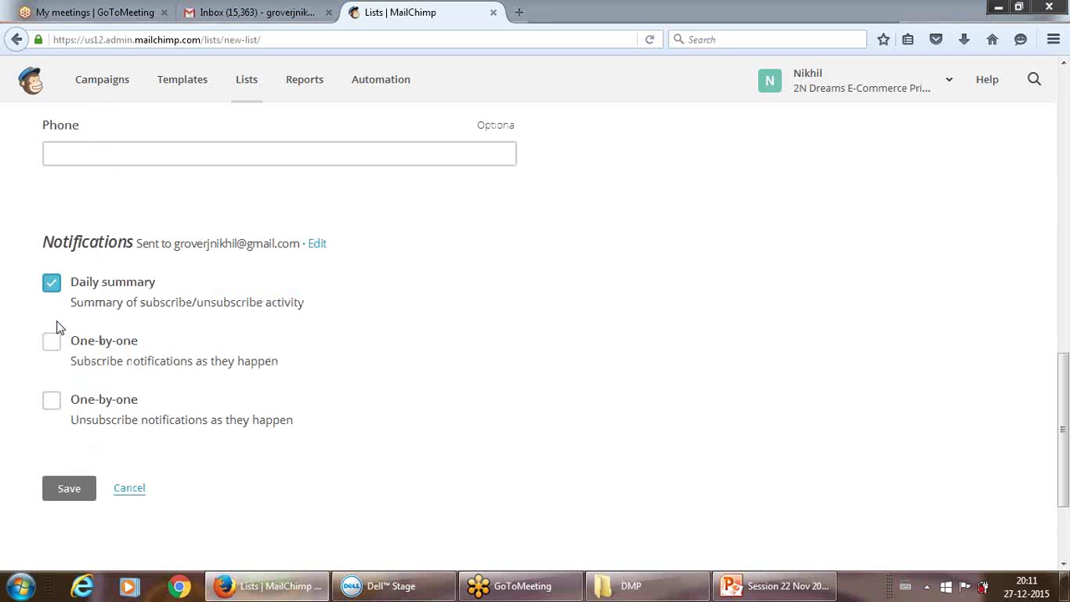
# Try saving the list and locate the empty sign-up reminder field flagged as required.
pyautogui.click(68, 490)
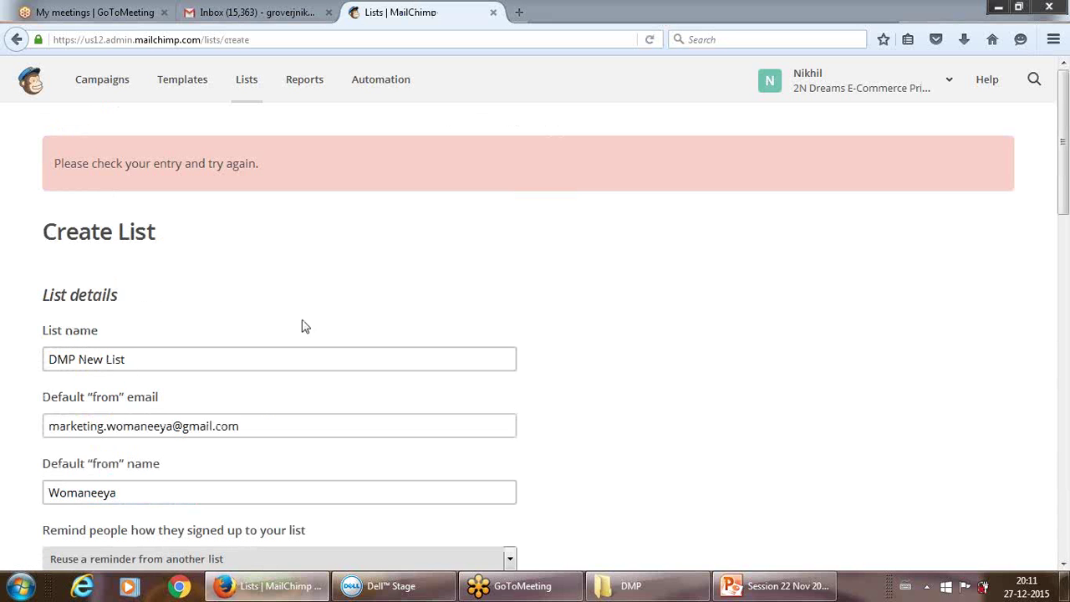
pyautogui.moveTo(1066, 159); pyautogui.dragTo(1065, 230)
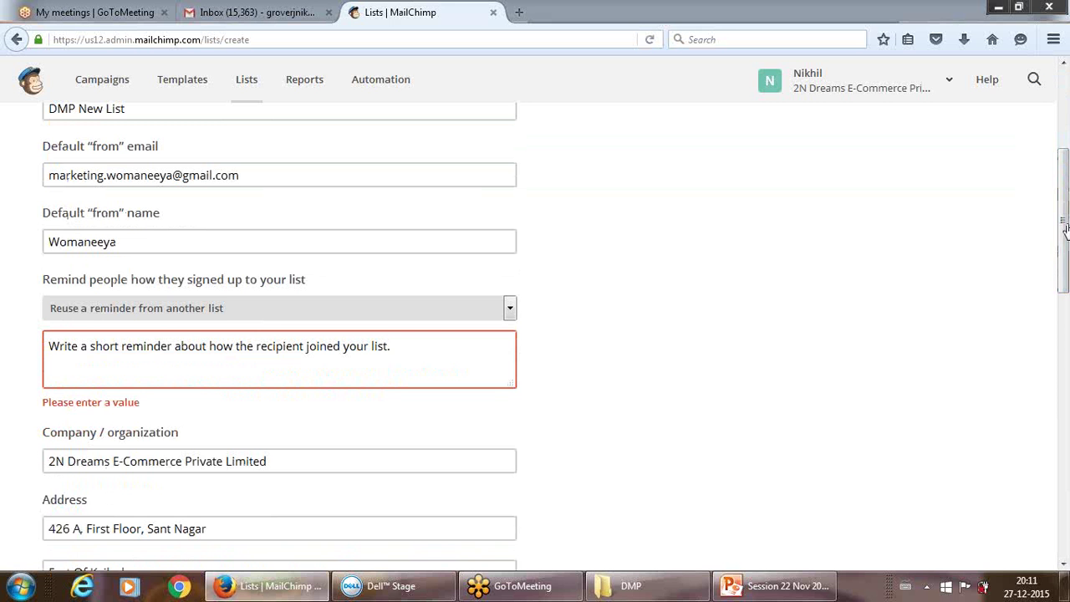
pyautogui.click(255, 360)
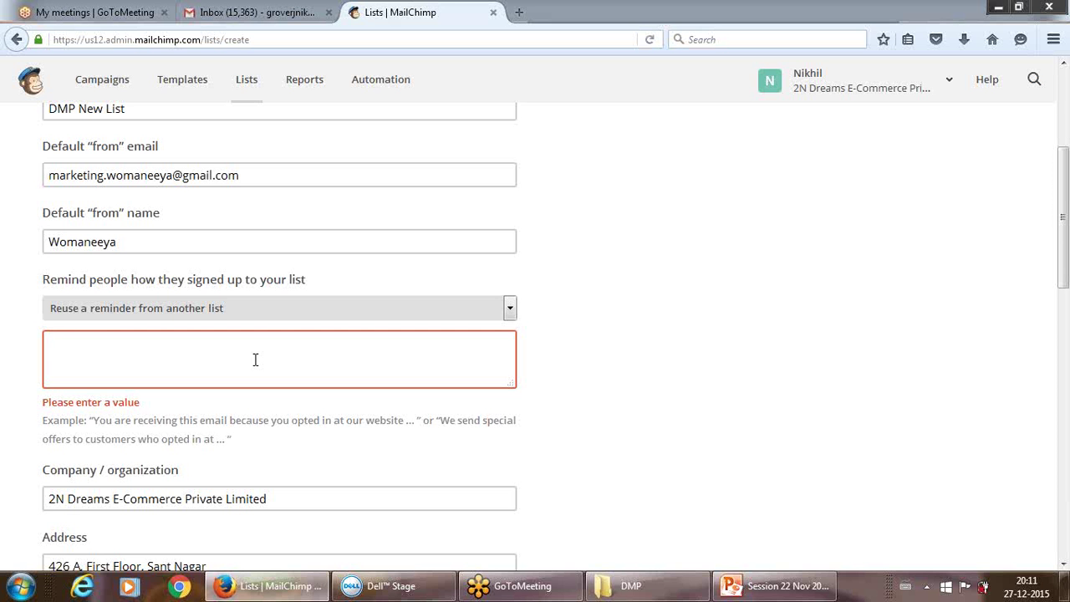
# Enter the reminder 'you are recevinh because you have subscribed to this offer', spell-correcting 'subscribed'.
pyautogui.click(255, 360)
pyautogui.write('you are rev')
pyautogui.press('BackSpace')
pyautogui.write('cevinh')
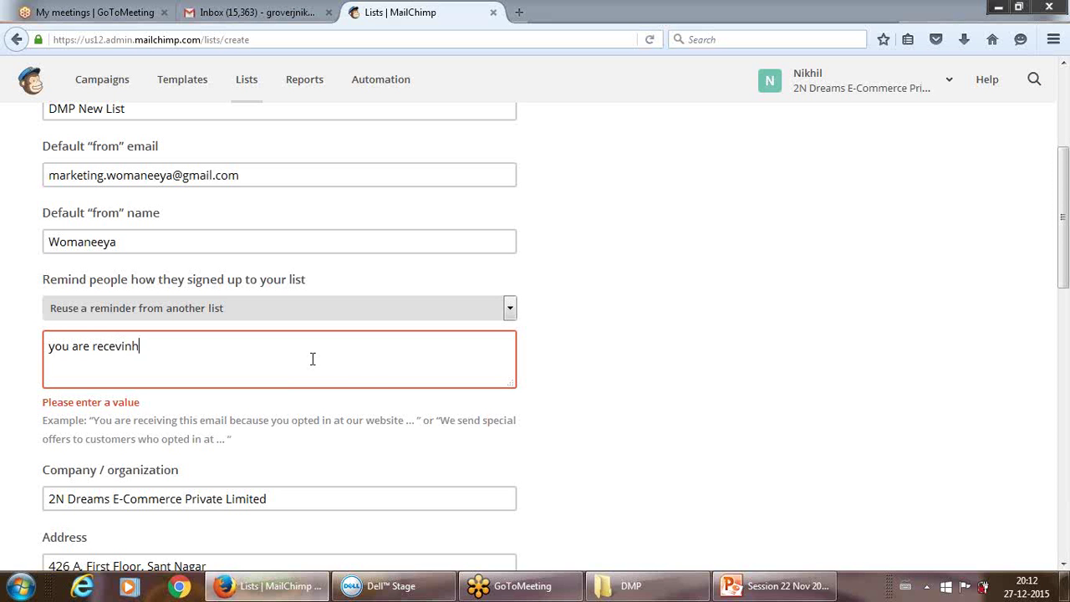
pyautogui.write(' because you hav')
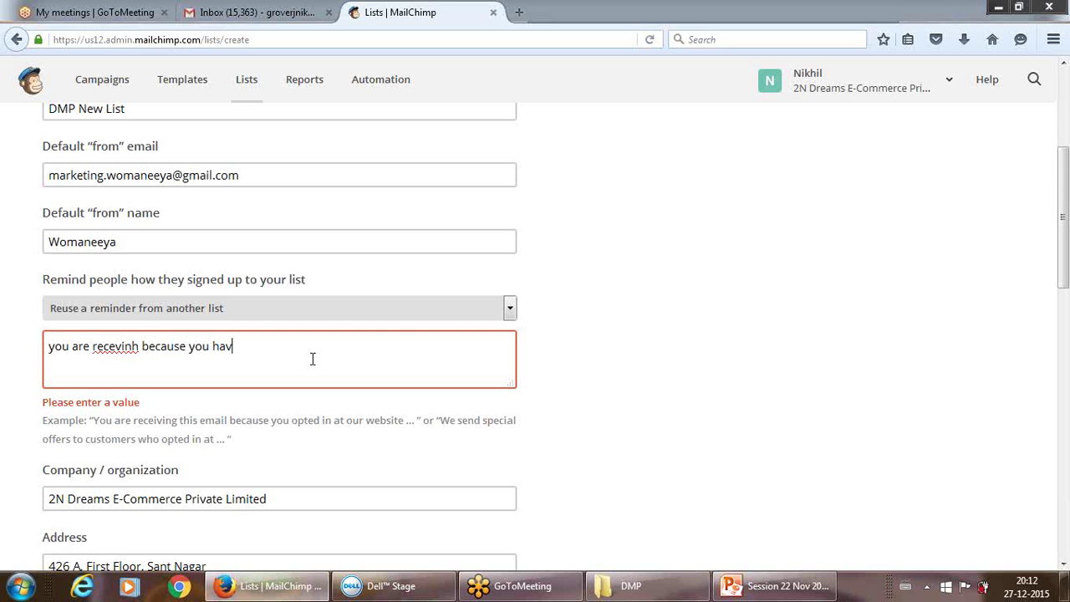
pyautogui.write('e subcribed to ')
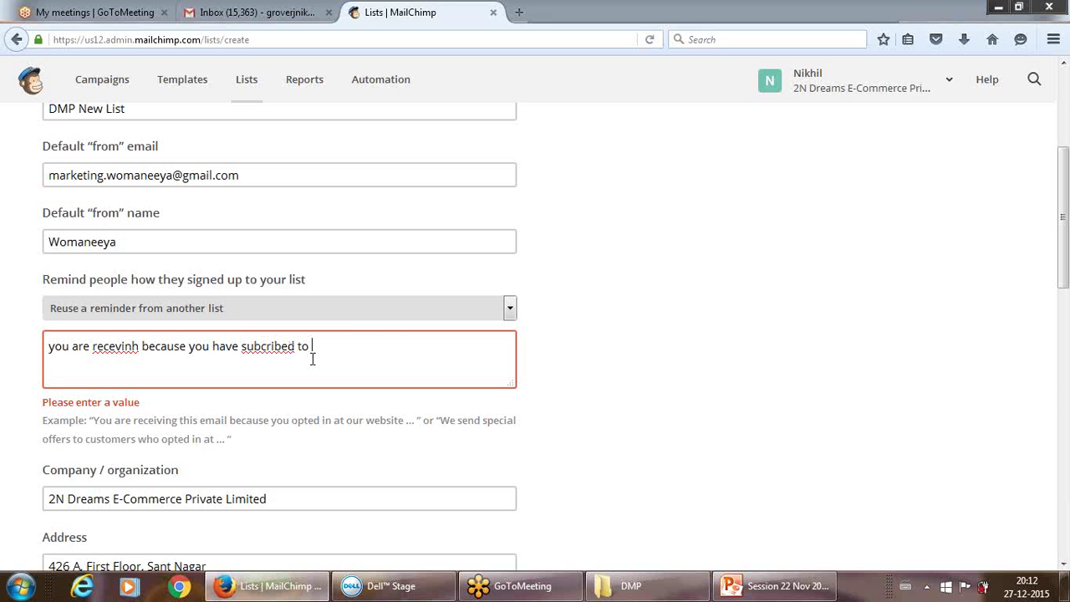
pyautogui.write('this offer')
pyautogui.rightClick(270, 346)
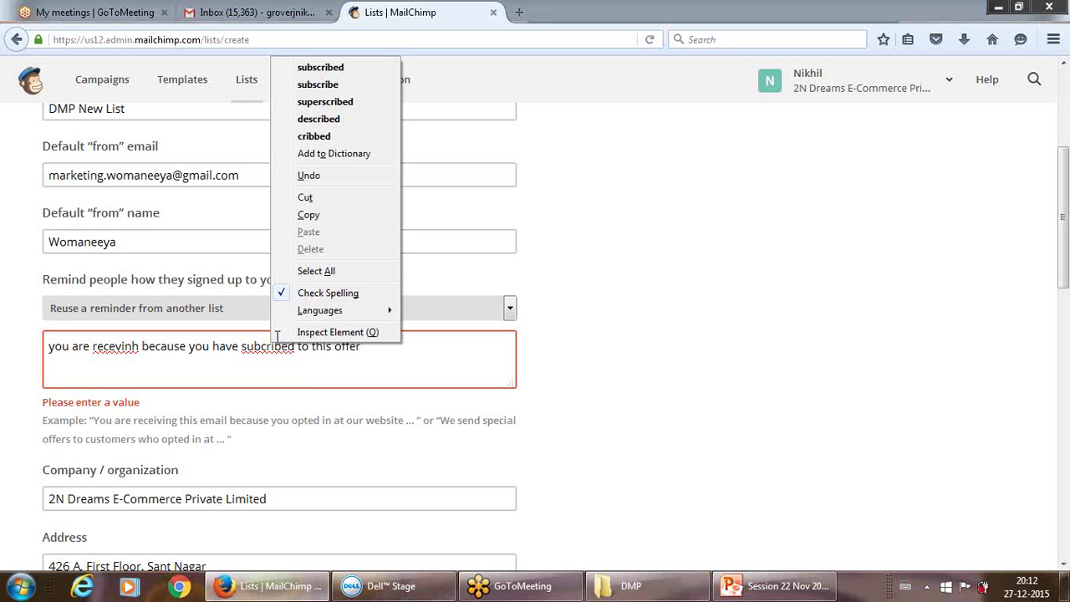
pyautogui.click(318, 68)
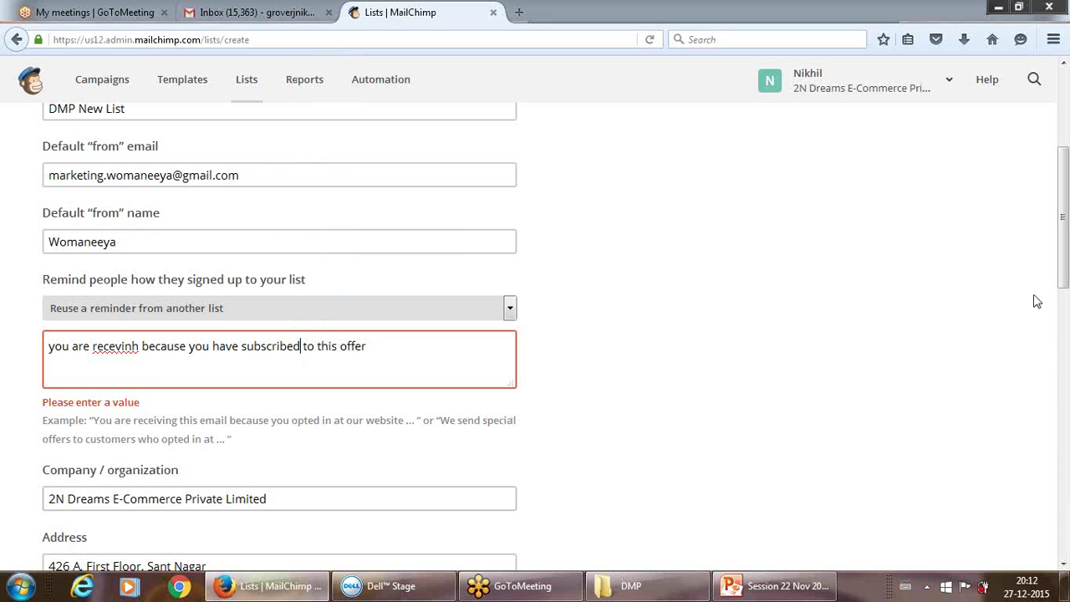
pyautogui.moveTo(1060, 242); pyautogui.dragTo(1065, 471)
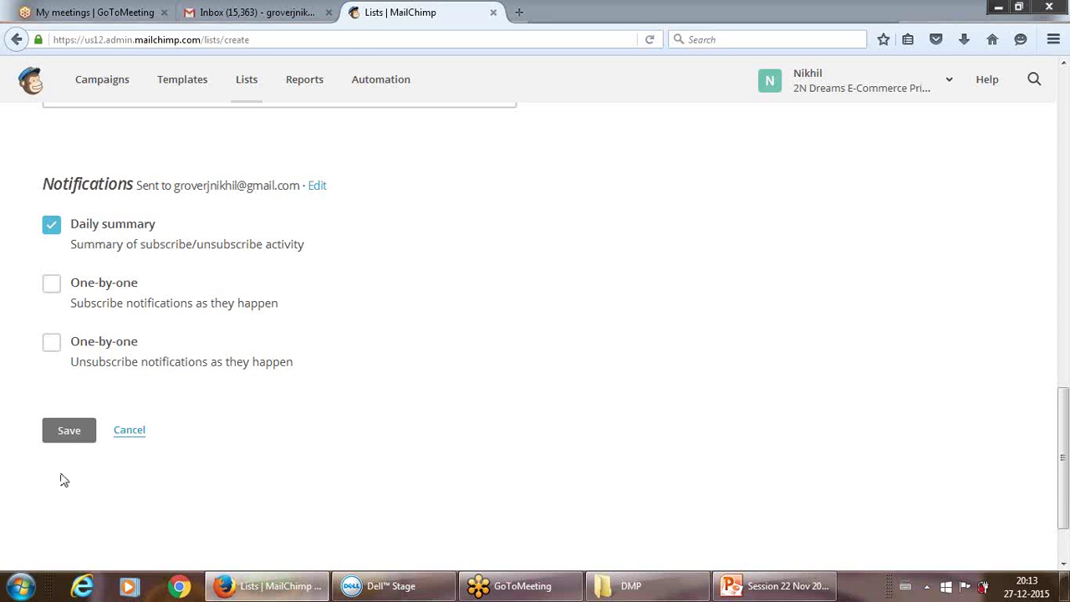
# Save DMP New List with its reminder and open the Add subscribers options.
pyautogui.click(67, 430)
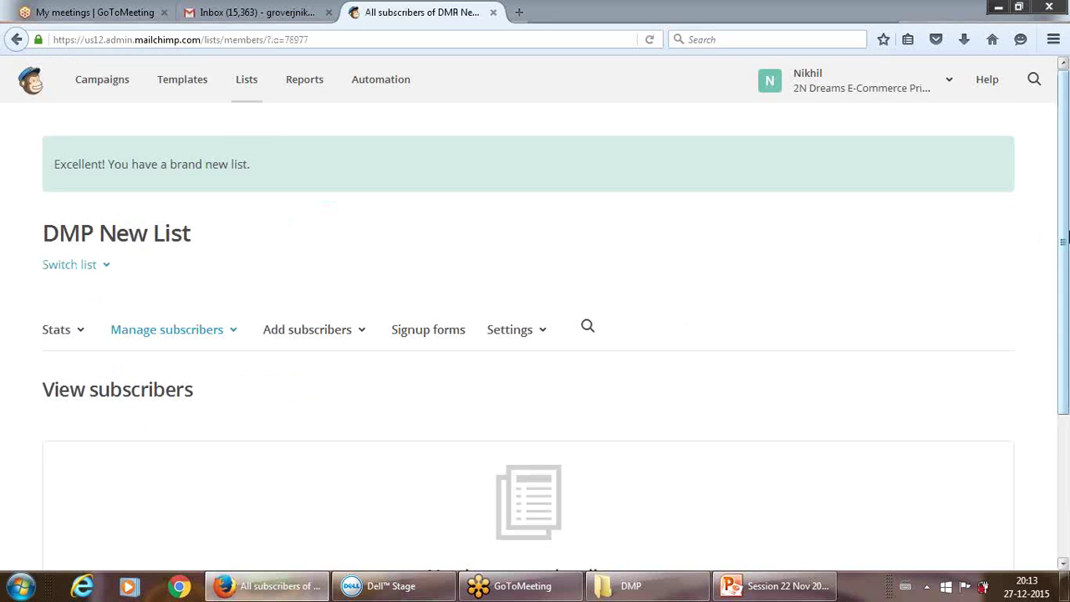
pyautogui.moveTo(1063, 240); pyautogui.dragTo(1066, 314)
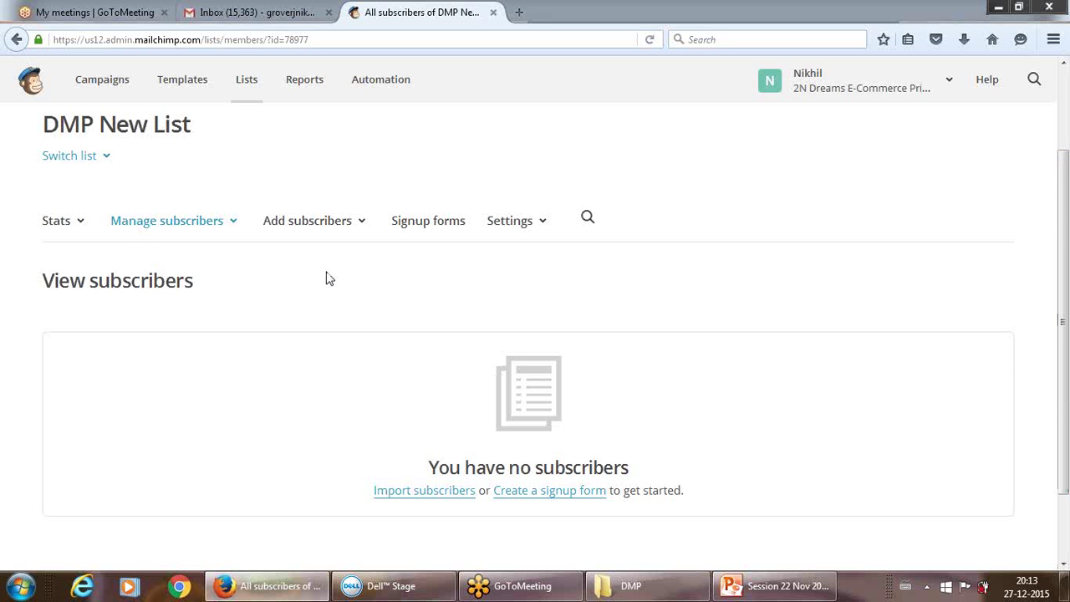
pyautogui.click(329, 229)
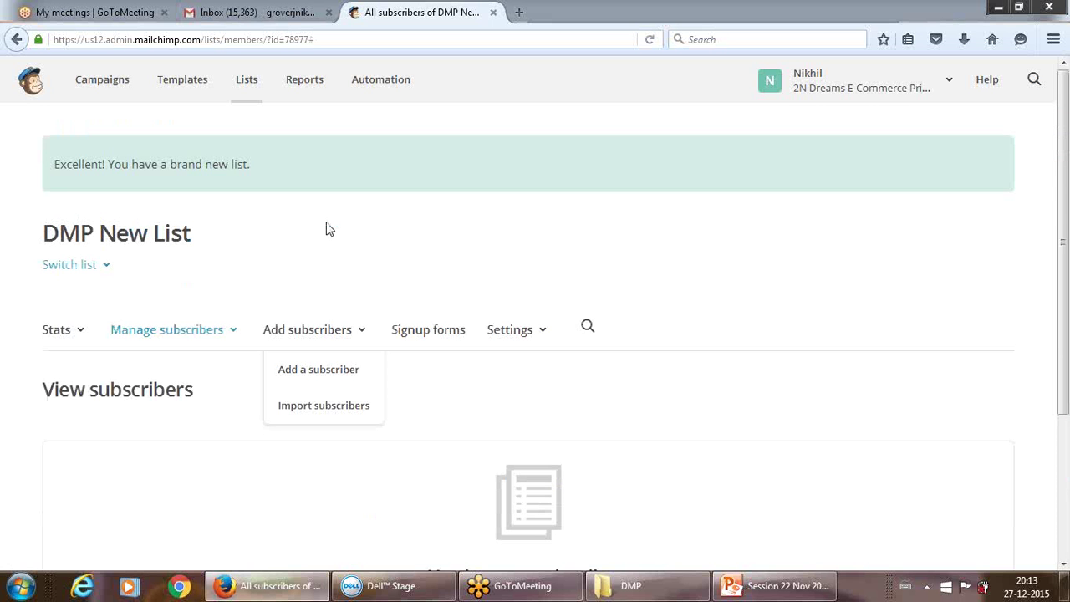
# Open the single-subscriber form and paste the first subscriber's saved e-mail address.
pyautogui.click(319, 376)
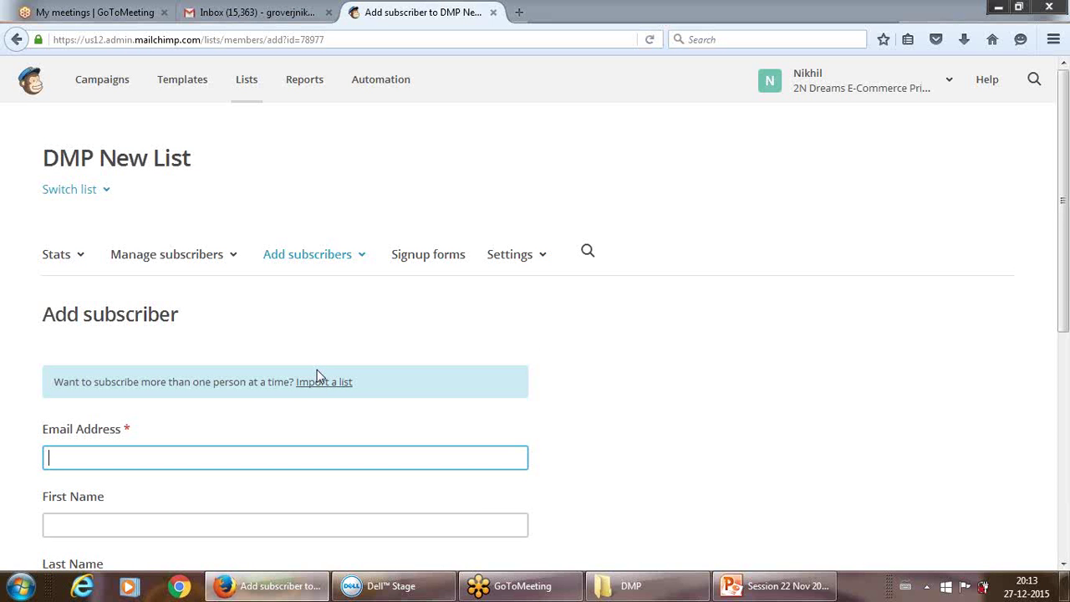
pyautogui.click(307, 452)
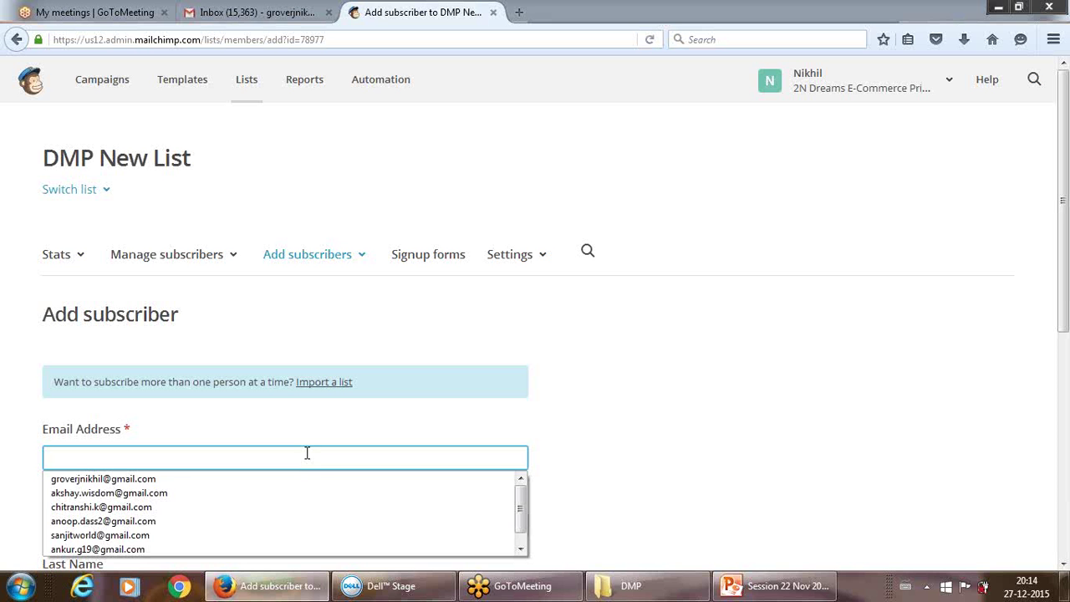
pyautogui.click(663, 392)
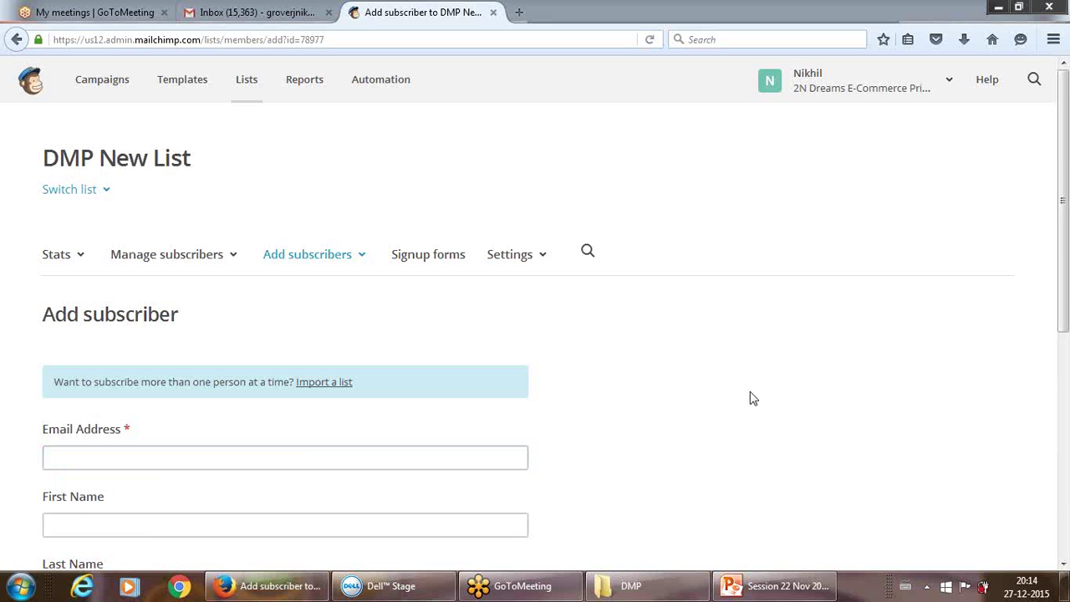
pyautogui.click(392, 457)
pyautogui.click(392, 457)
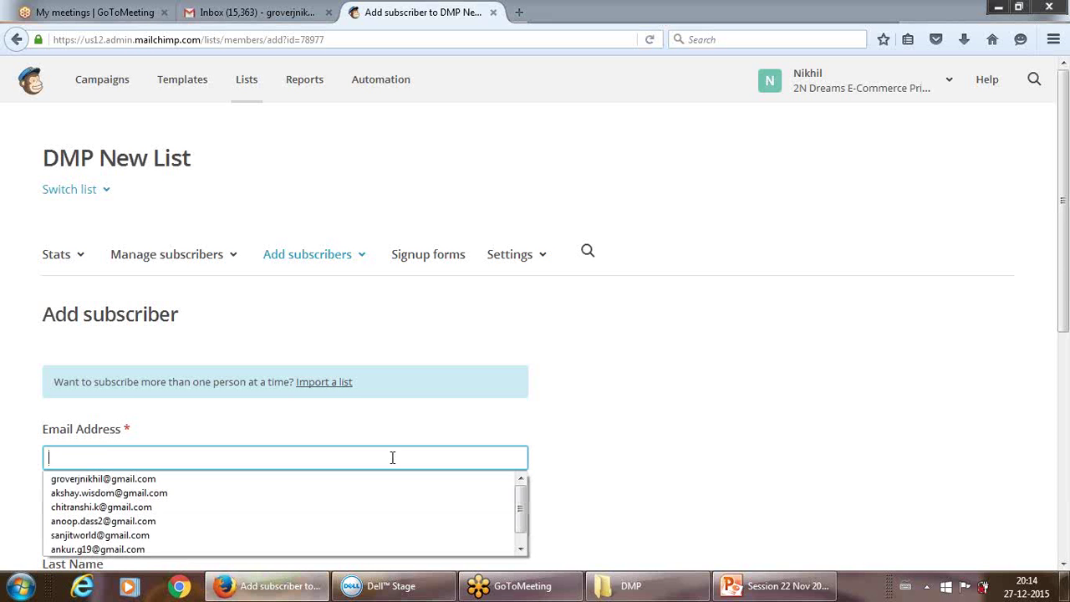
pyautogui.hotkey('ctrl', 'v')
# Enter the first subscriber's first and last name.
pyautogui.click(374, 520)
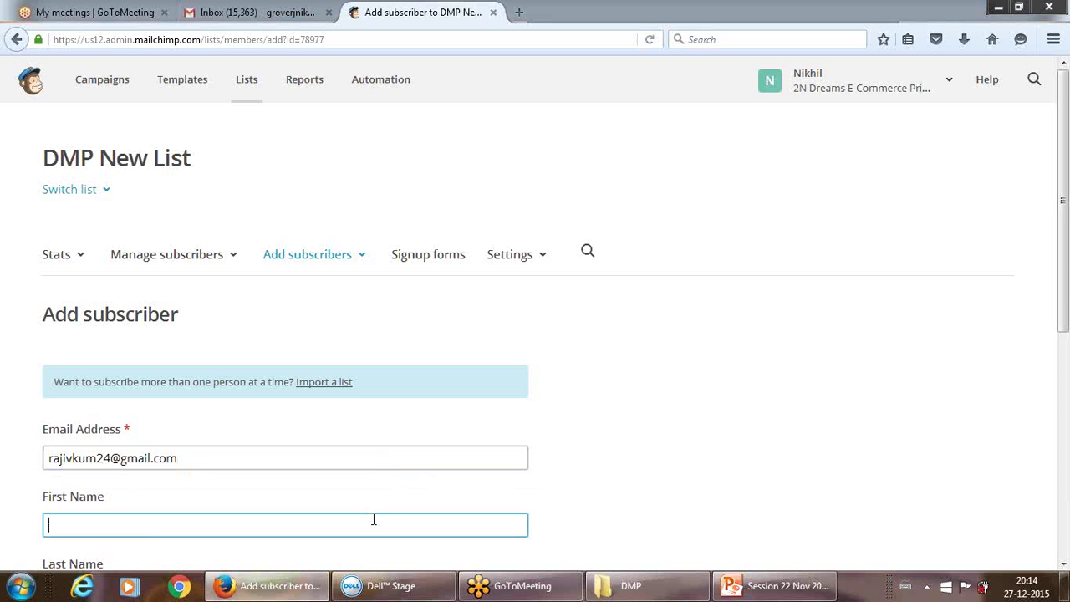
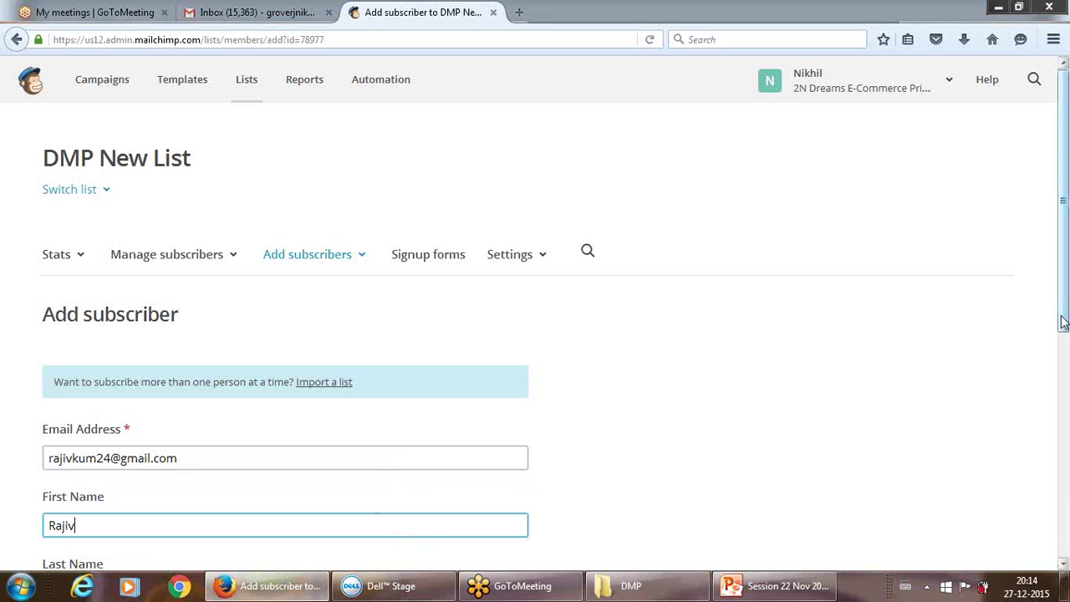
pyautogui.moveTo(1065, 317); pyautogui.dragTo(1055, 395)
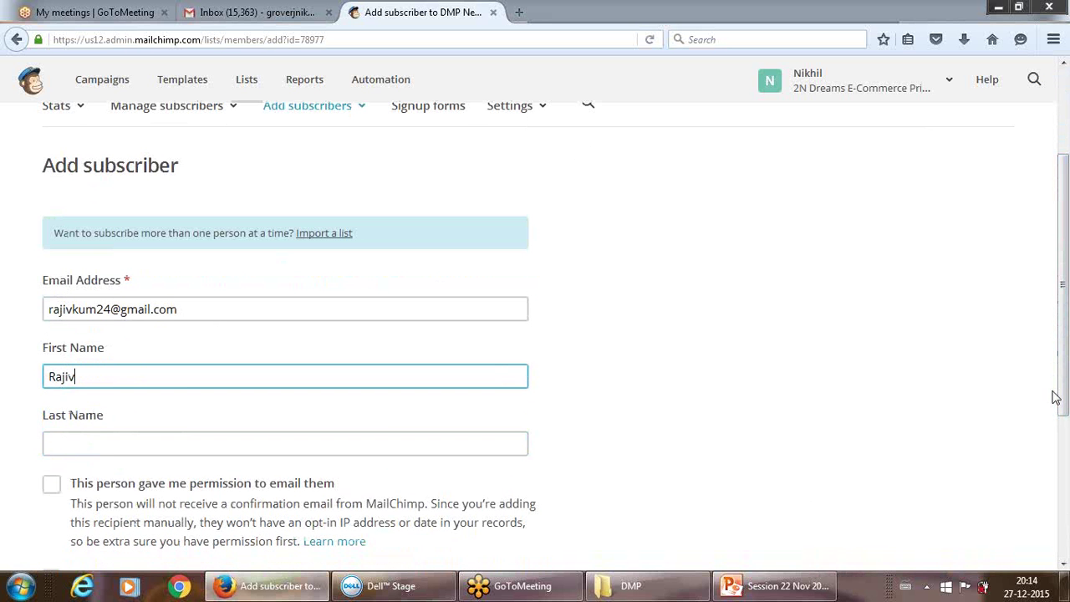
pyautogui.click(472, 444)
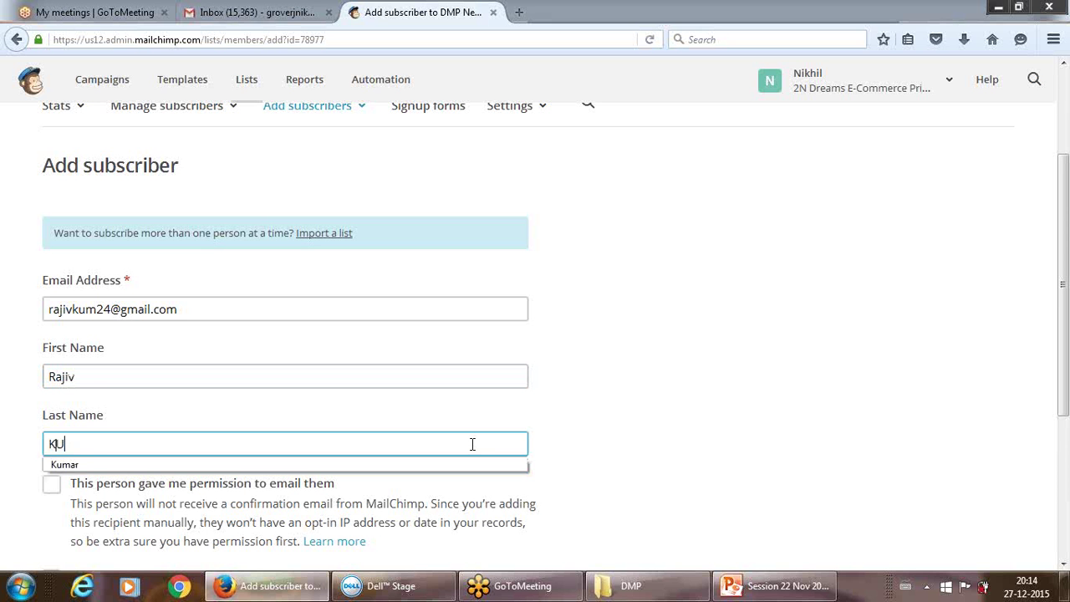
pyautogui.press('Down')
pyautogui.press('Return')
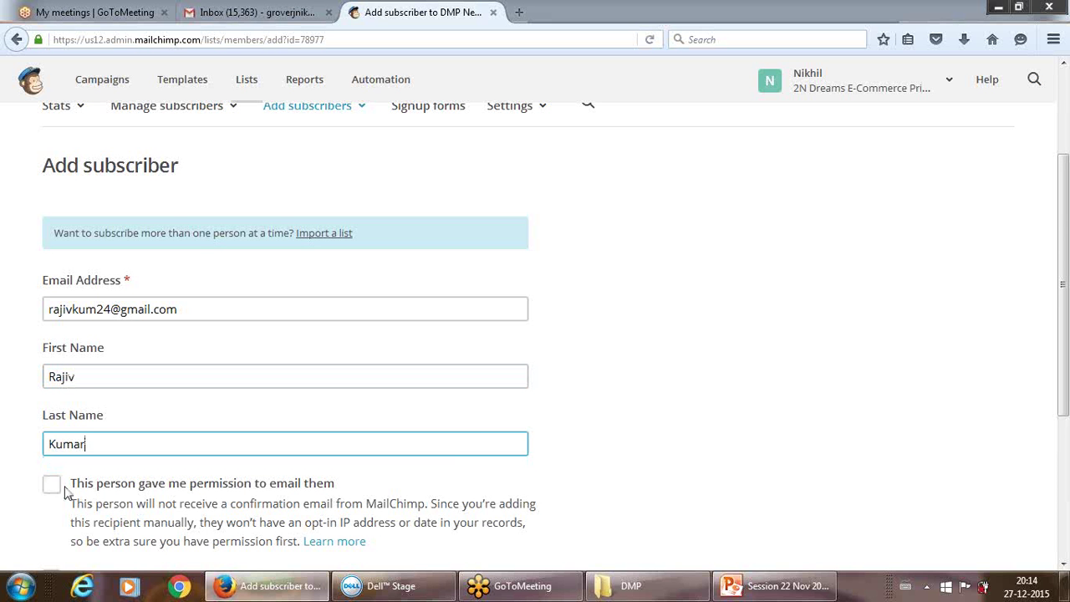
# Grant e-mail permission and subscribe the person, bringing DMP New List to 1.
pyautogui.click(62, 490)
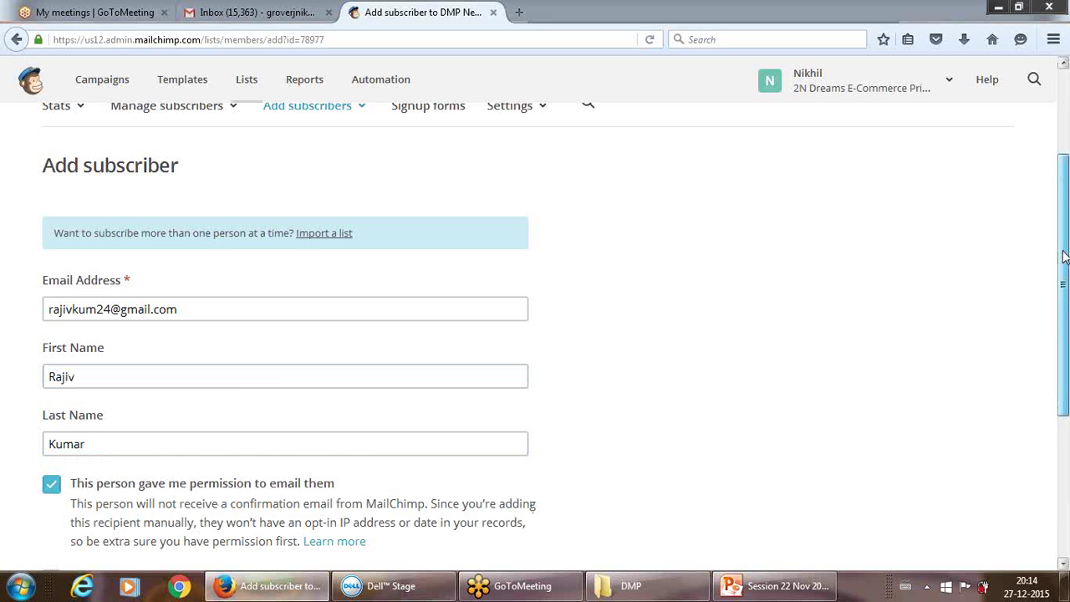
pyautogui.scroll(-5, 1066, 376)
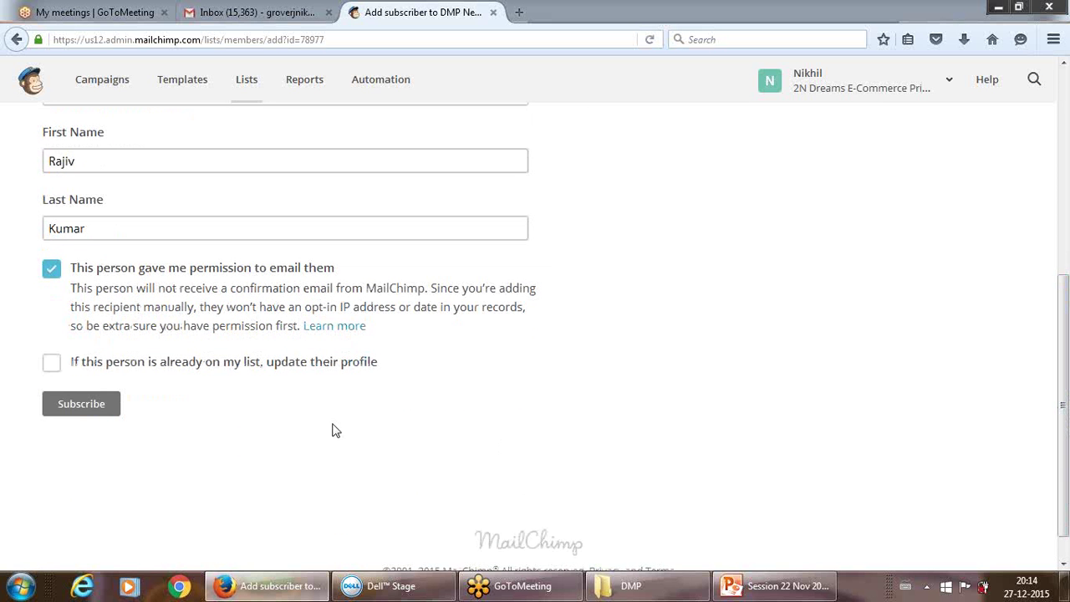
pyautogui.click(77, 406)
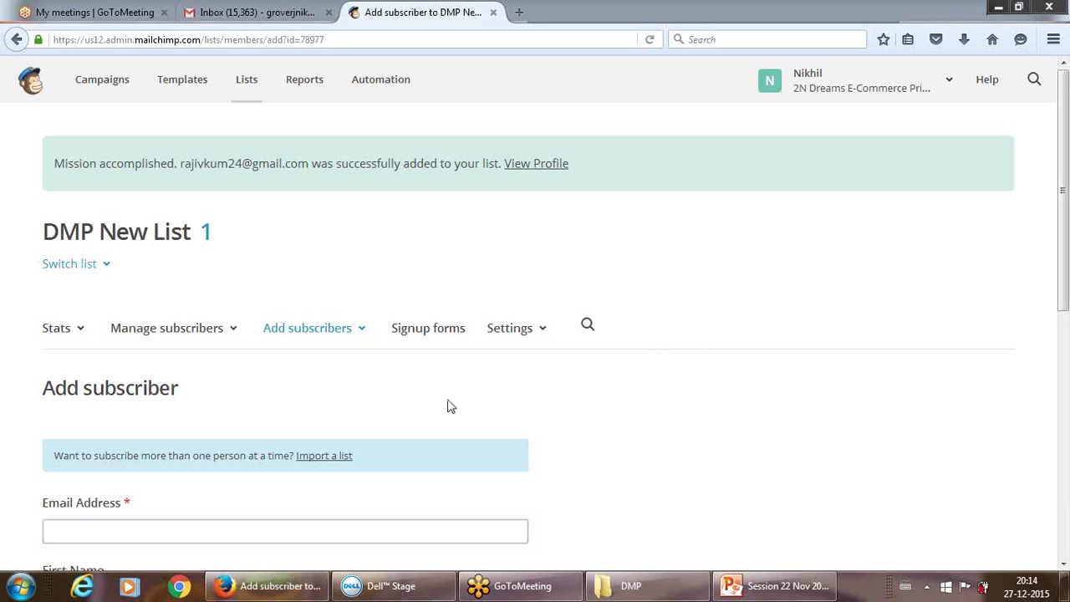
pyautogui.click(301, 518)
# Fill in the second subscriber's saved e-mail address, first name and last name.
pyautogui.click(296, 518)
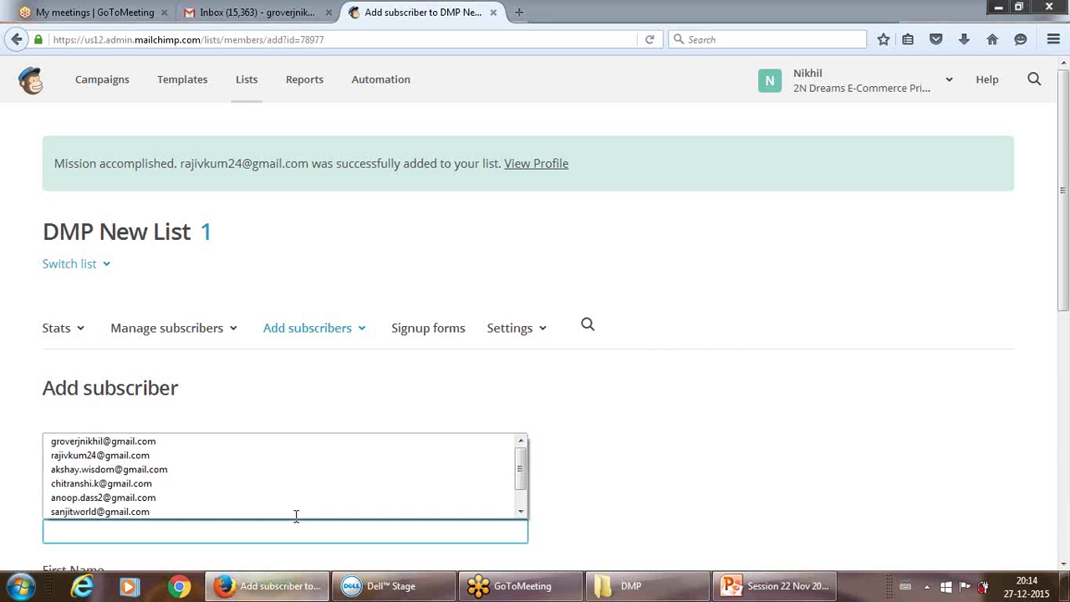
pyautogui.hotkey('ctrl', 'v')
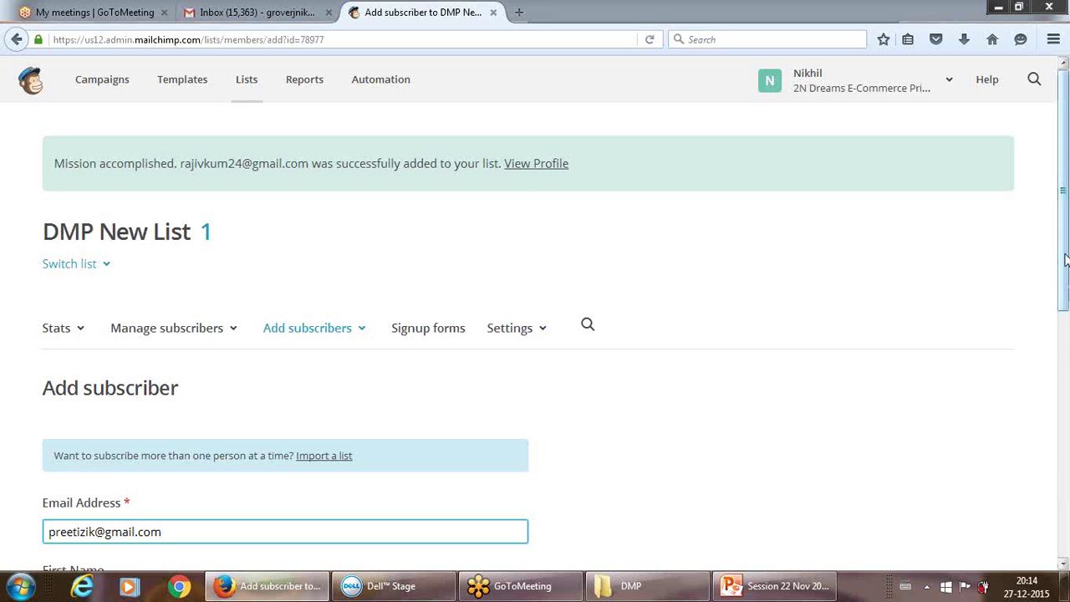
pyautogui.moveTo(1059, 288); pyautogui.dragTo(1064, 347)
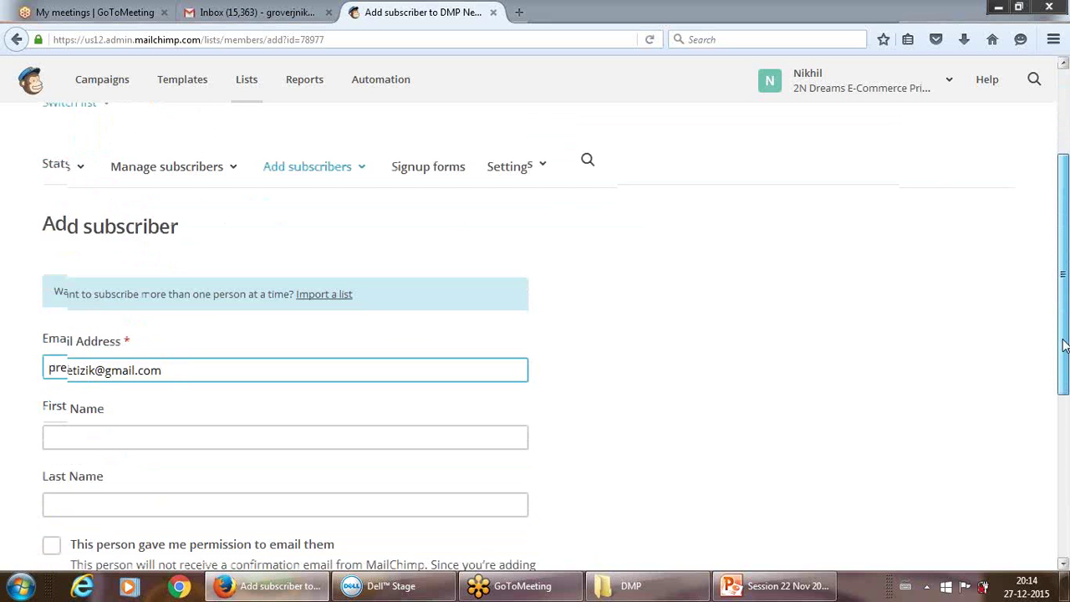
pyautogui.click(506, 433)
pyautogui.write('Pre')
pyautogui.press('BackSpace')
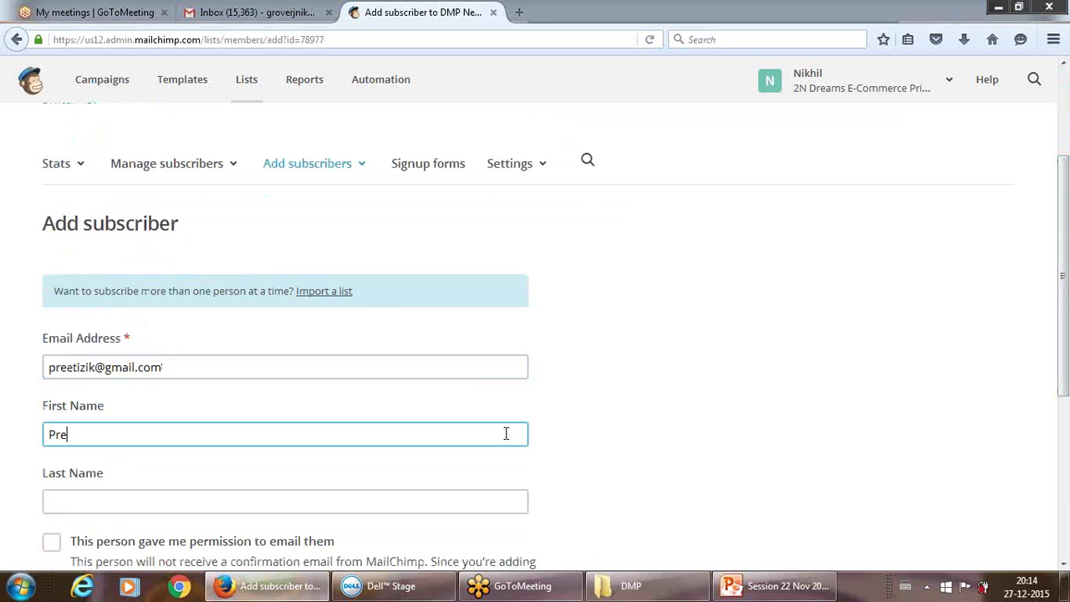
pyautogui.click(406, 494)
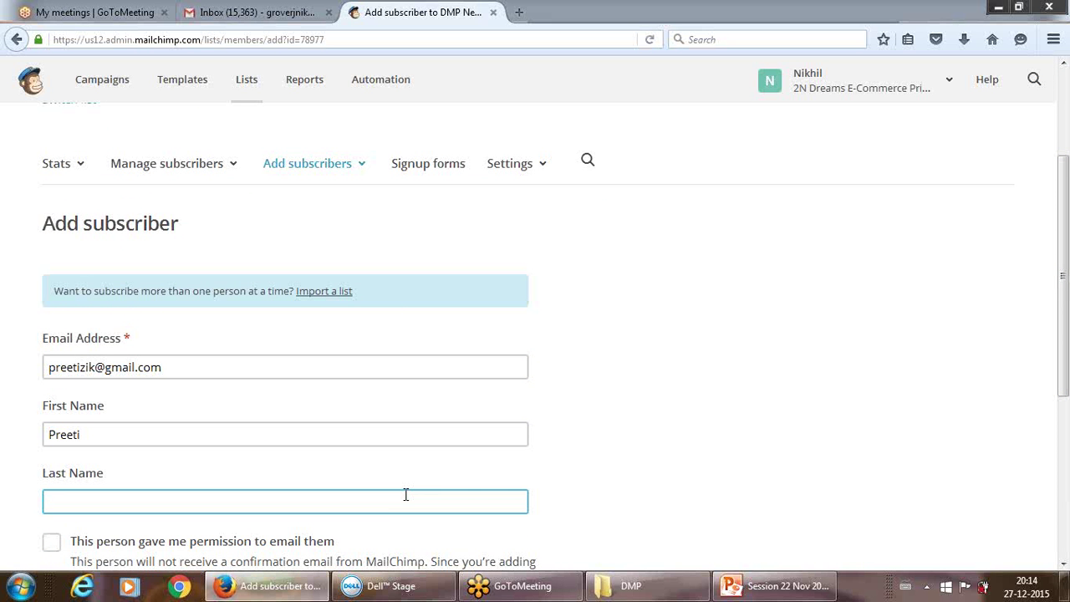
# Grant e-mail permission and subscribe the second person to DMP New List.
pyautogui.click(52, 545)
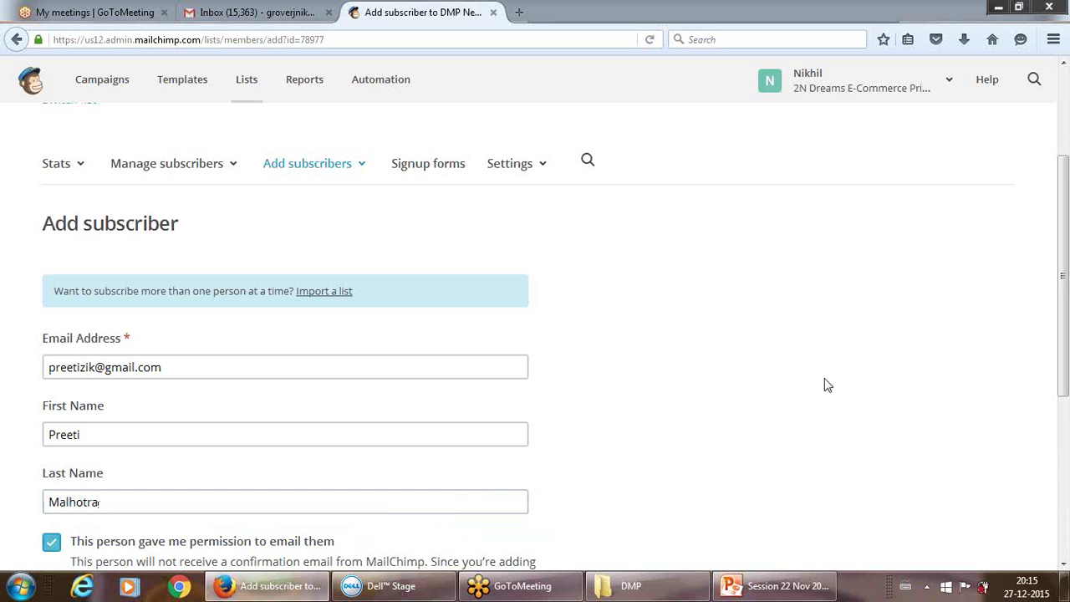
pyautogui.moveTo(1063, 262); pyautogui.dragTo(1058, 338)
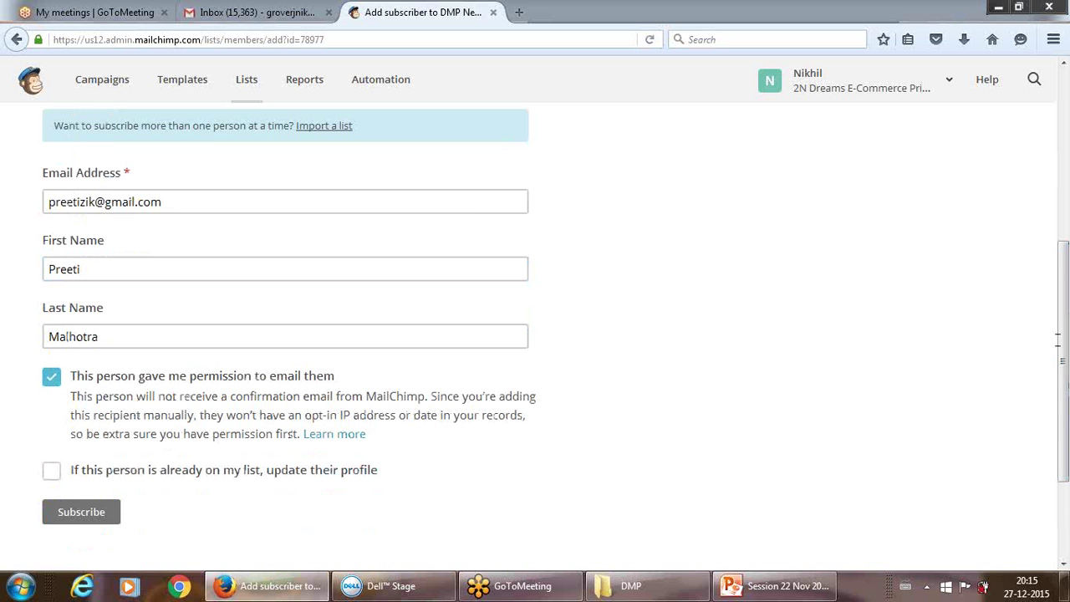
pyautogui.click(171, 513)
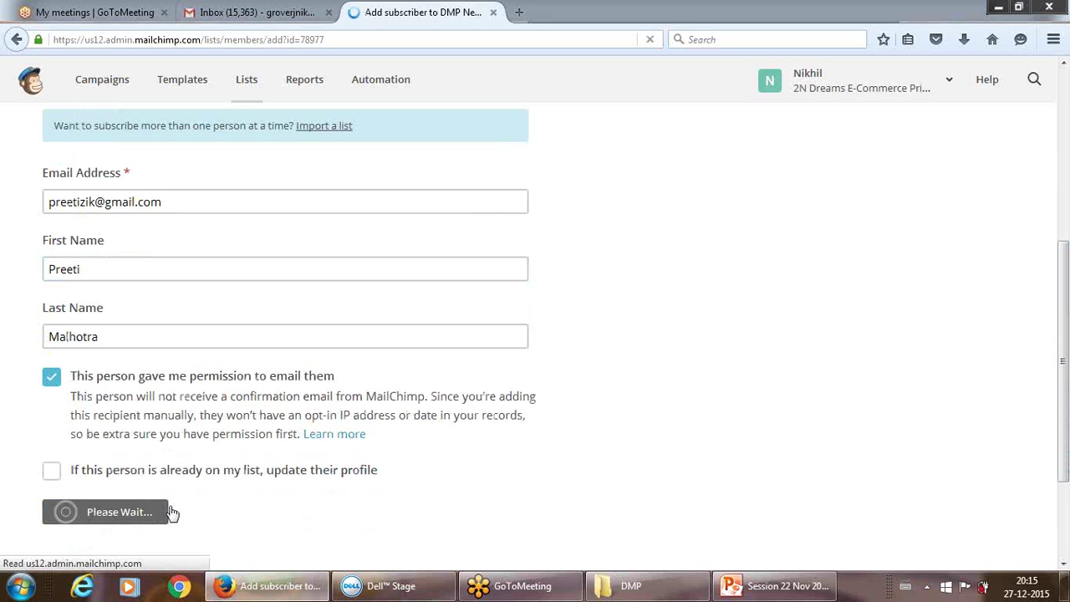
pyautogui.click(98, 521)
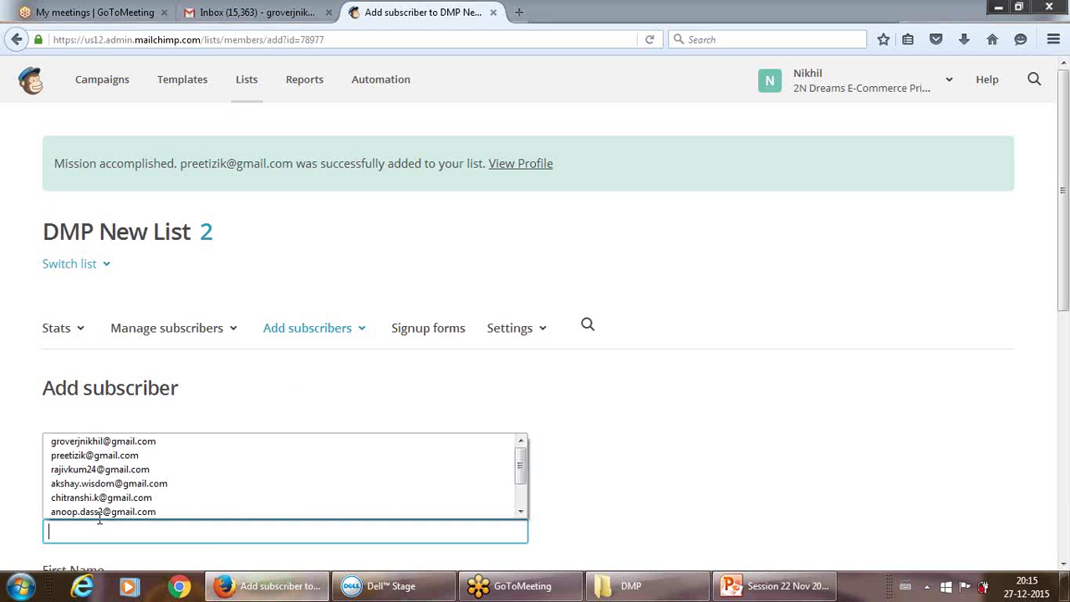
pyautogui.press('Escape')
# Paste the third subscriber's saved e-mail address into the form.
pyautogui.click(660, 381)
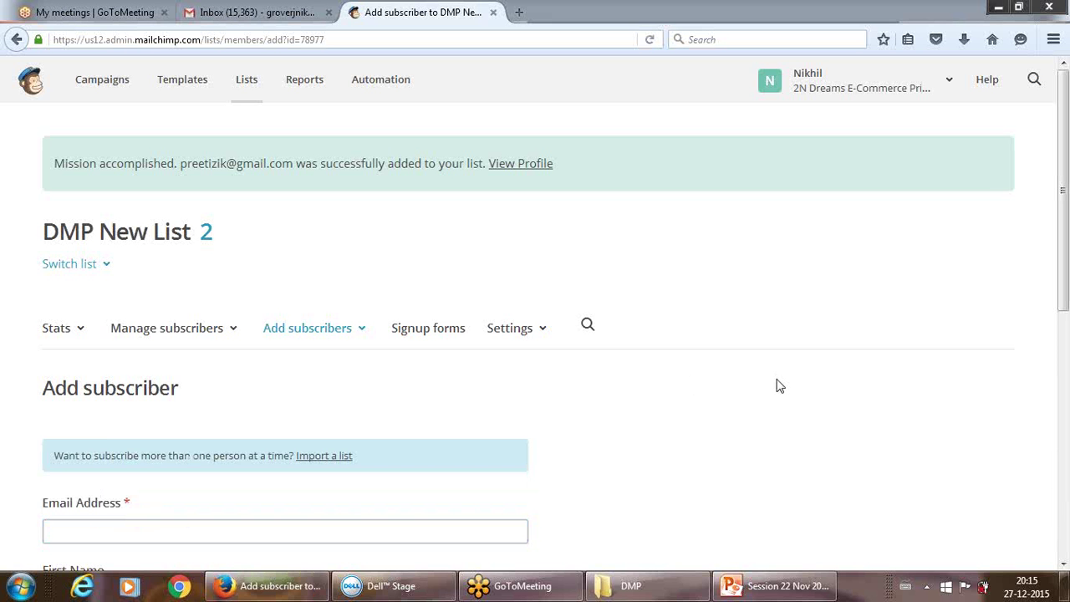
pyautogui.click(425, 528)
pyautogui.click(425, 526)
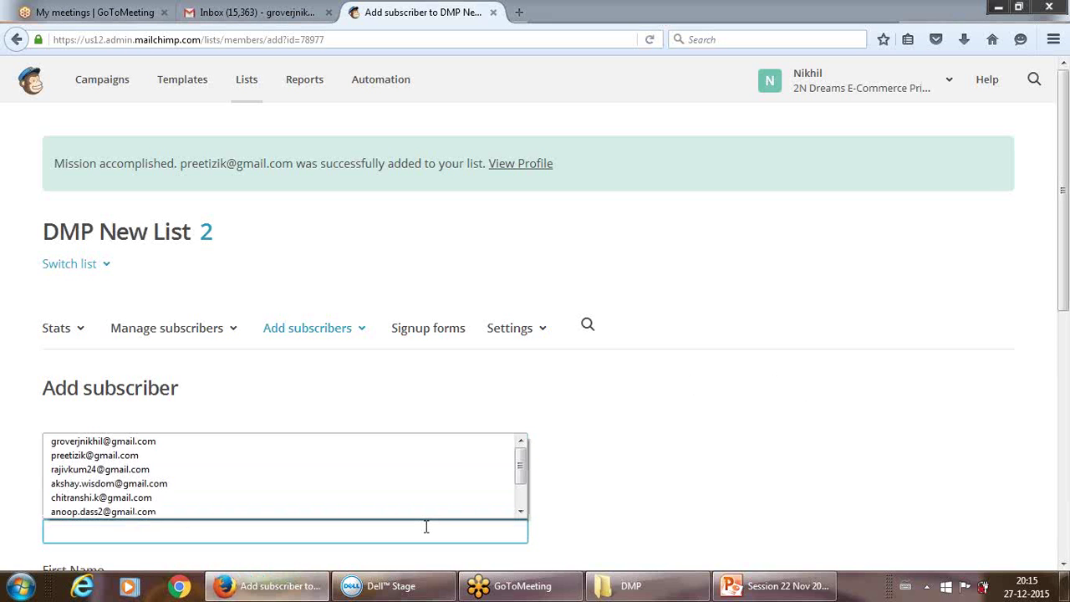
pyautogui.hotkey('ctrl', 'v')
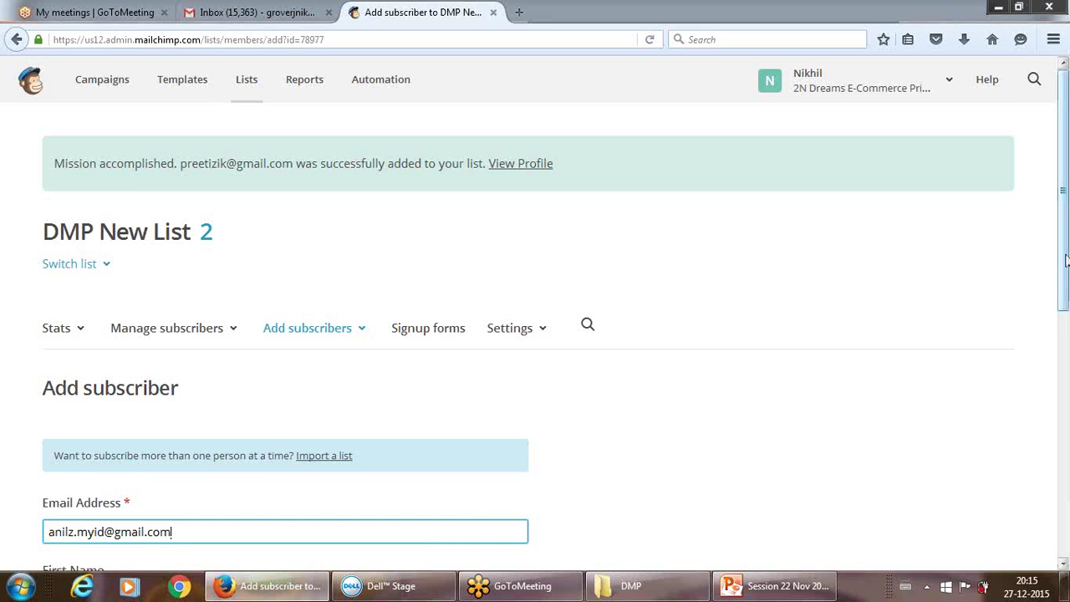
pyautogui.scroll(-4, 1066, 261)
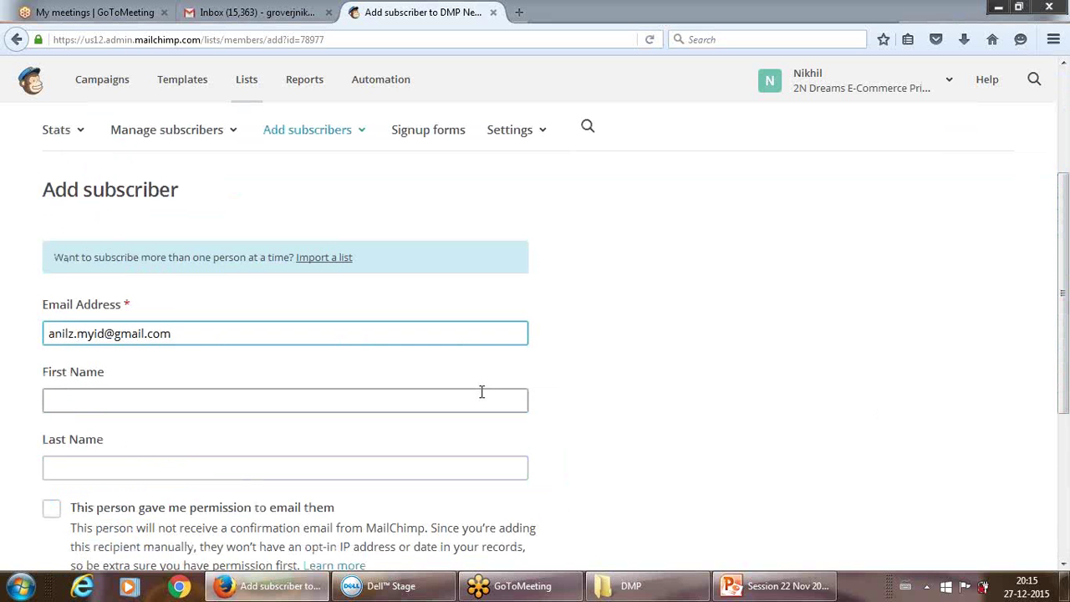
# Enter the third subscriber's first and last name, grant permission, and subscribe them.
pyautogui.click(473, 396)
pyautogui.write('anil')
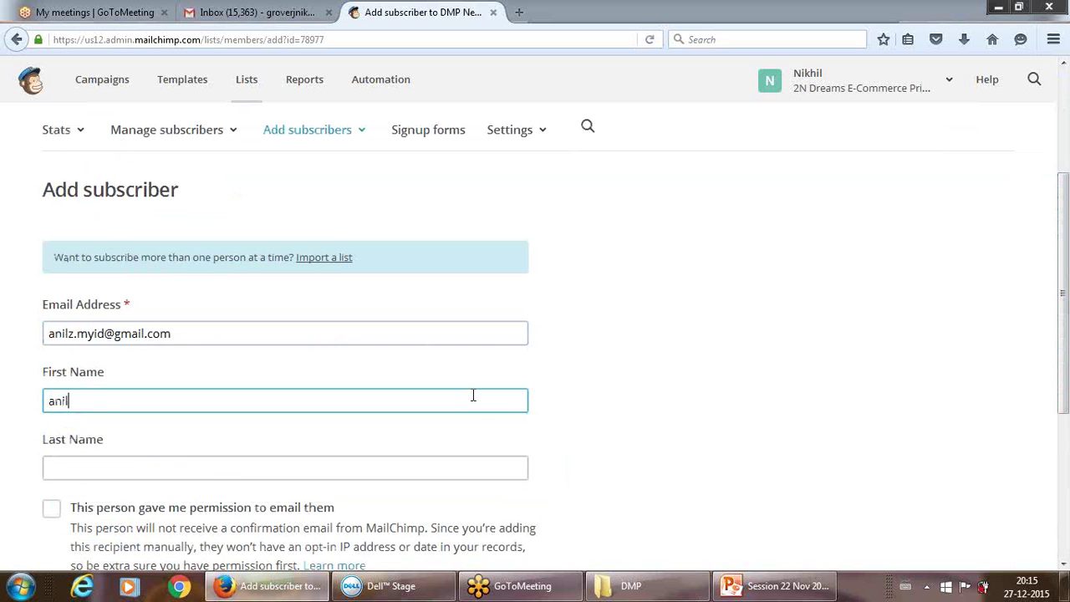
pyautogui.press('BackSpace')
pyautogui.press('BackSpace')
pyautogui.press('BackSpace')
pyautogui.press('BackSpace')
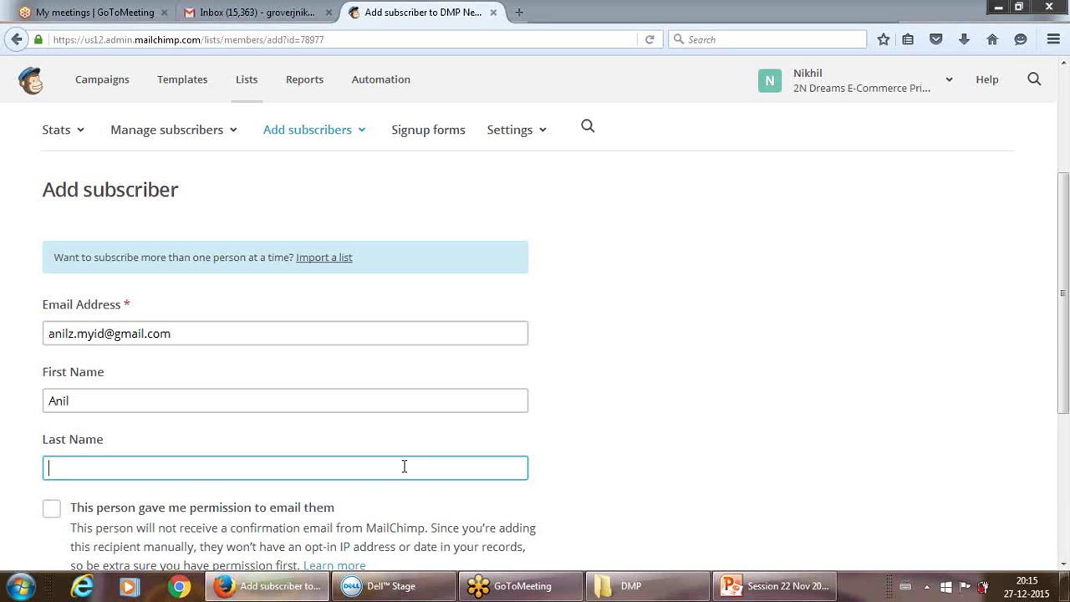
pyautogui.click(51, 508)
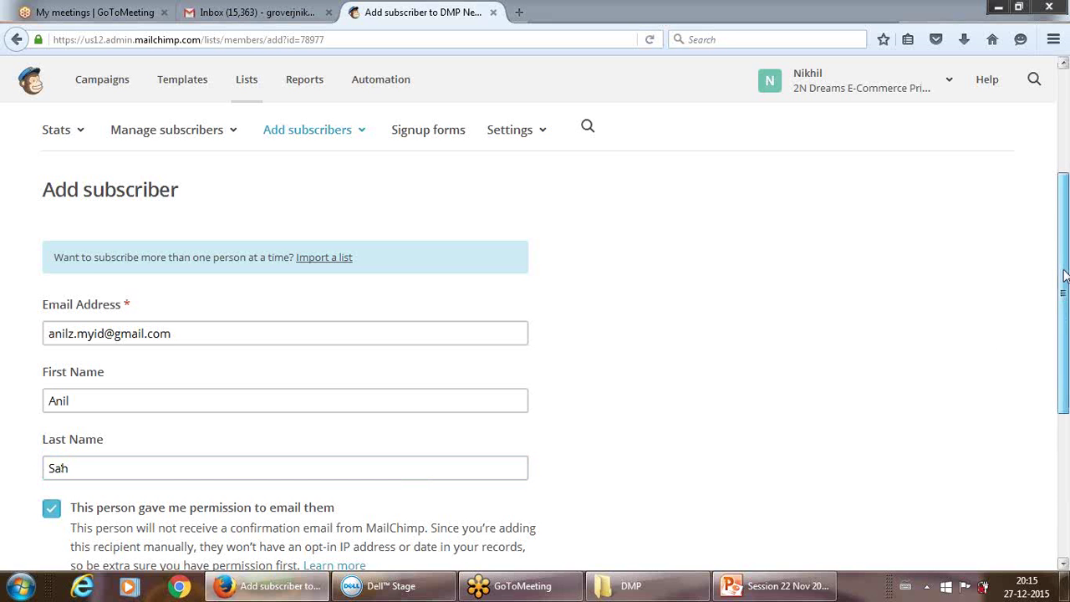
pyautogui.scroll(-3, 998, 359)
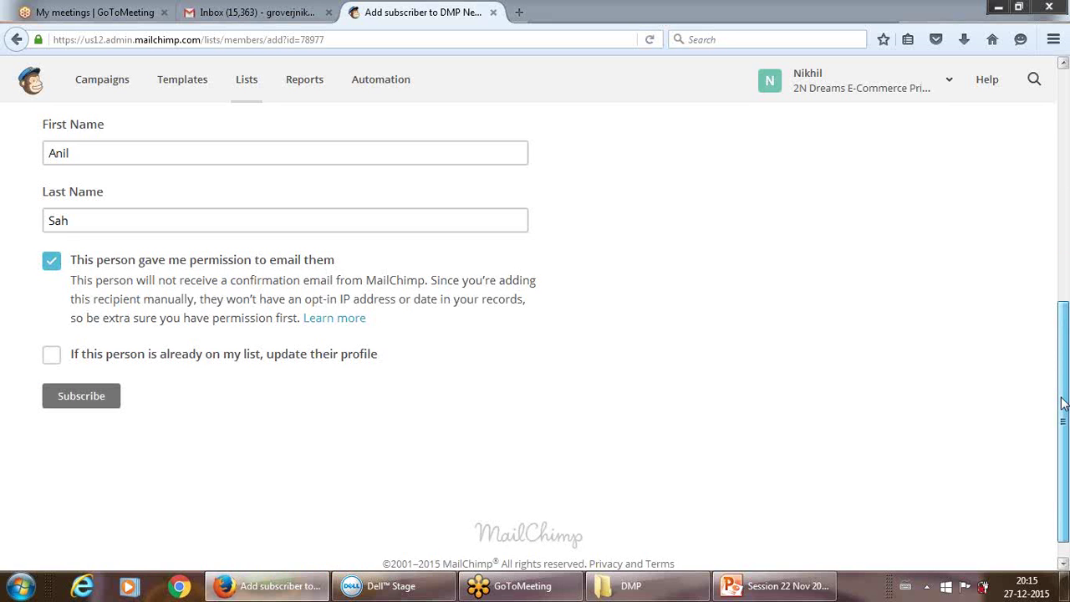
pyautogui.click(99, 396)
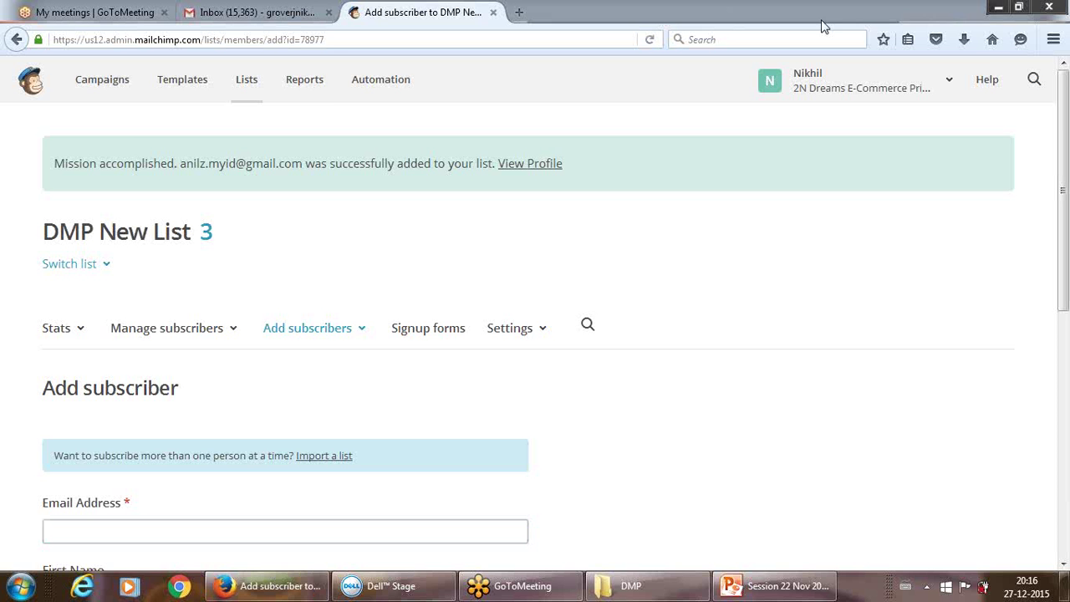
# Create a Regular campaign sent to the entire DMP New List and continue to setup.
pyautogui.click(119, 80)
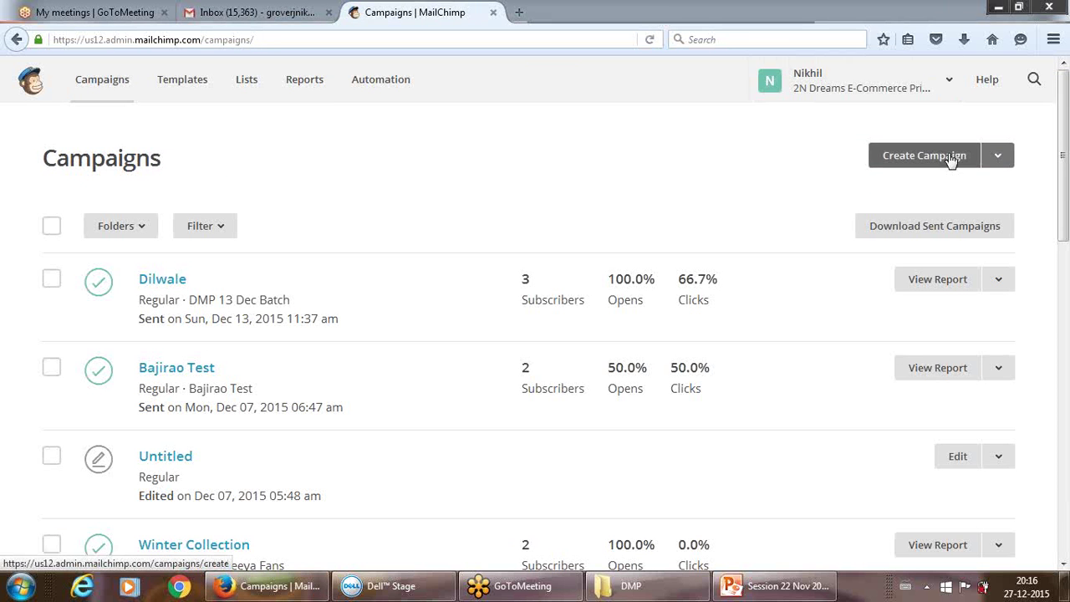
pyautogui.click(996, 161)
pyautogui.click(872, 191)
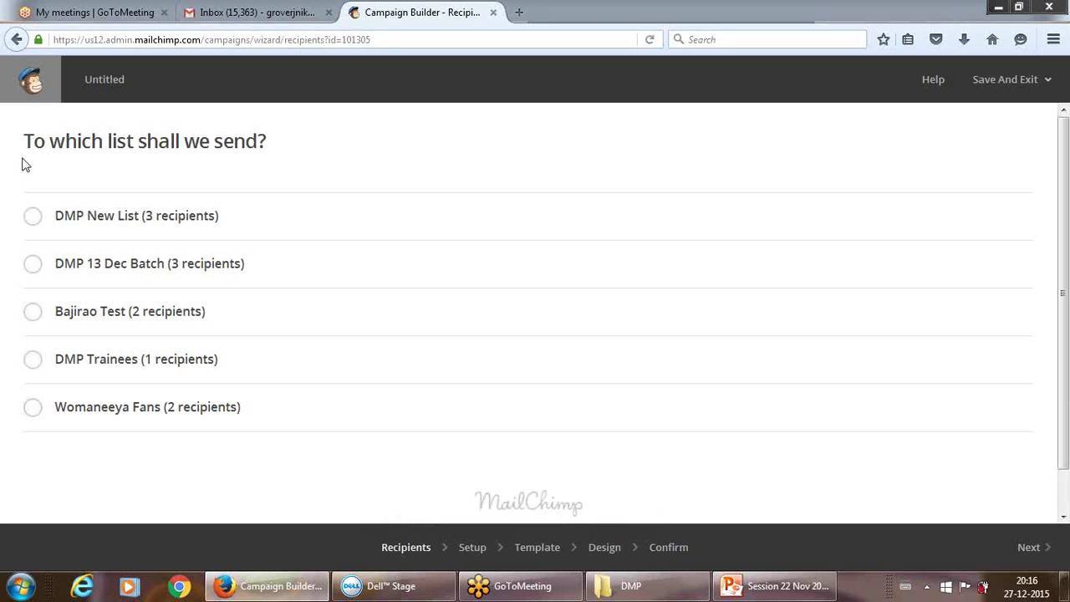
pyautogui.click(32, 216)
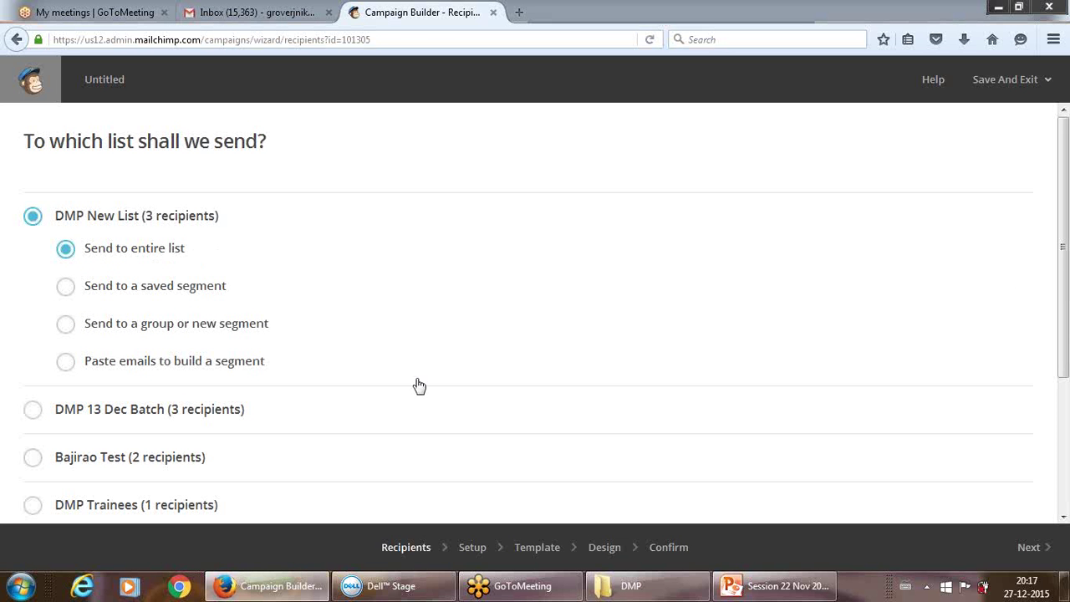
pyautogui.click(1031, 558)
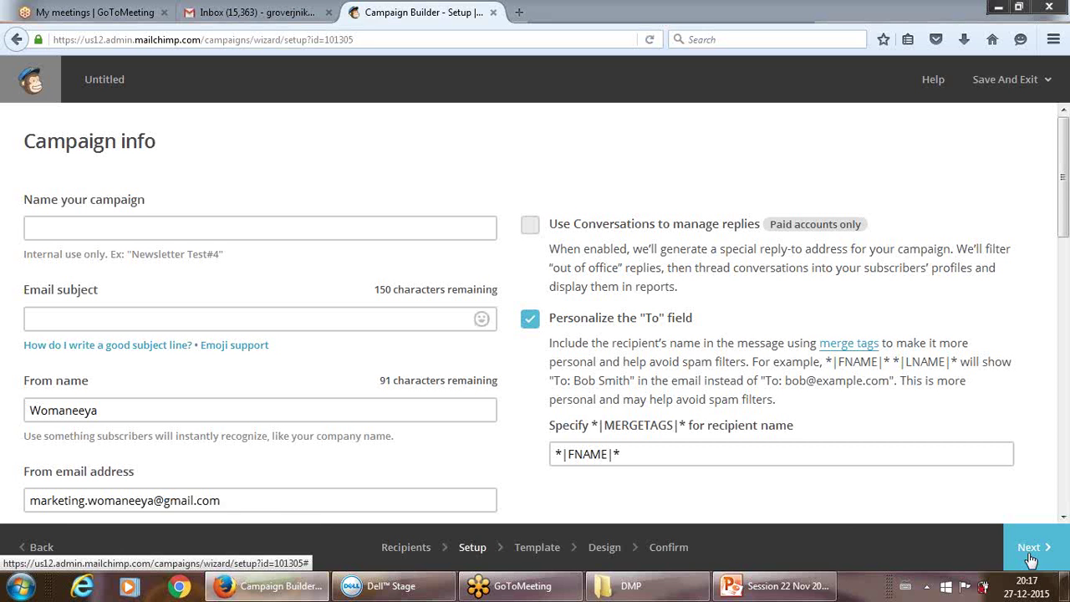
# Name the campaign 'New Year'.
pyautogui.click(389, 224)
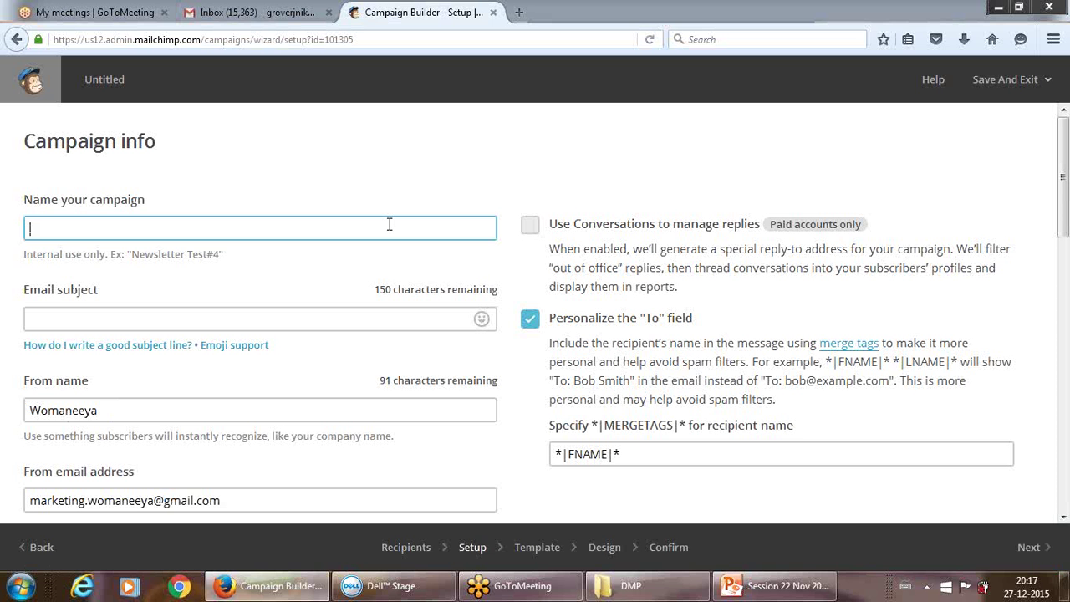
pyautogui.write('New')
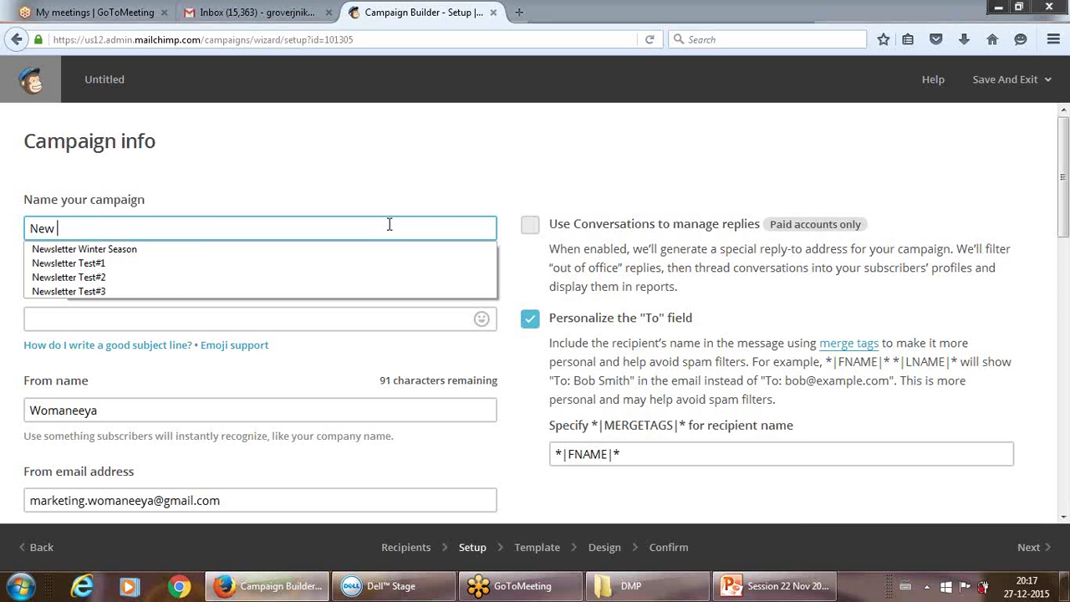
pyautogui.write(' Year Campaig')
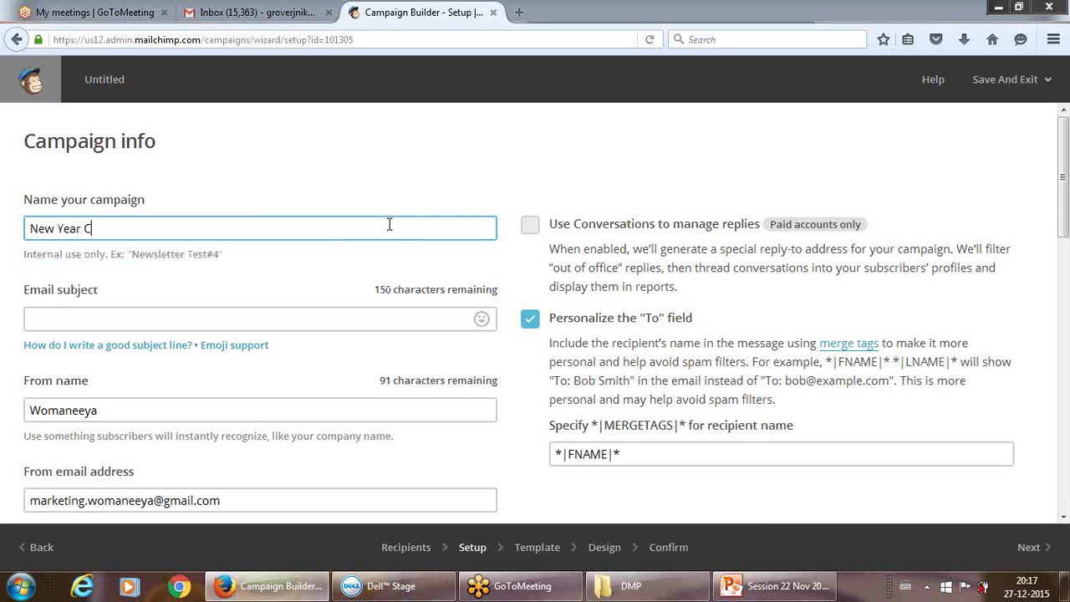
pyautogui.press('BackSpace')
pyautogui.press('BackSpace')
pyautogui.press('BackSpace')
pyautogui.press('BackSpace')
pyautogui.press('BackSpace')
pyautogui.press('BackSpace')
pyautogui.press('BackSpace')
# Set the email subject to 'Free Pass For New Year Eve' and review the sender and setup options.
pyautogui.click(279, 315)
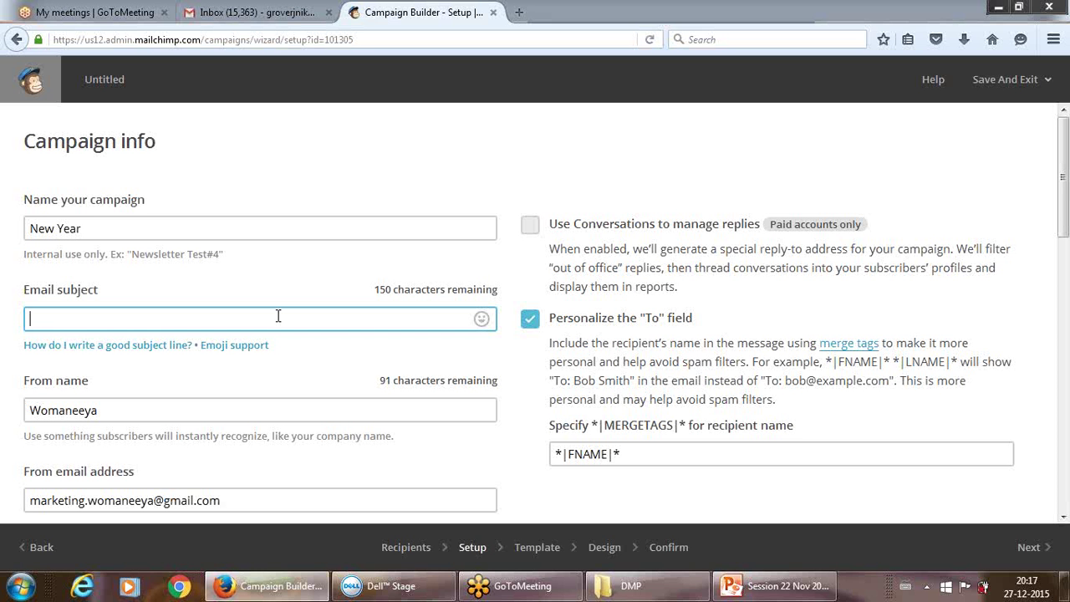
pyautogui.write('P')
pyautogui.press('BackSpace')
pyautogui.write('Free Pass For New Year')
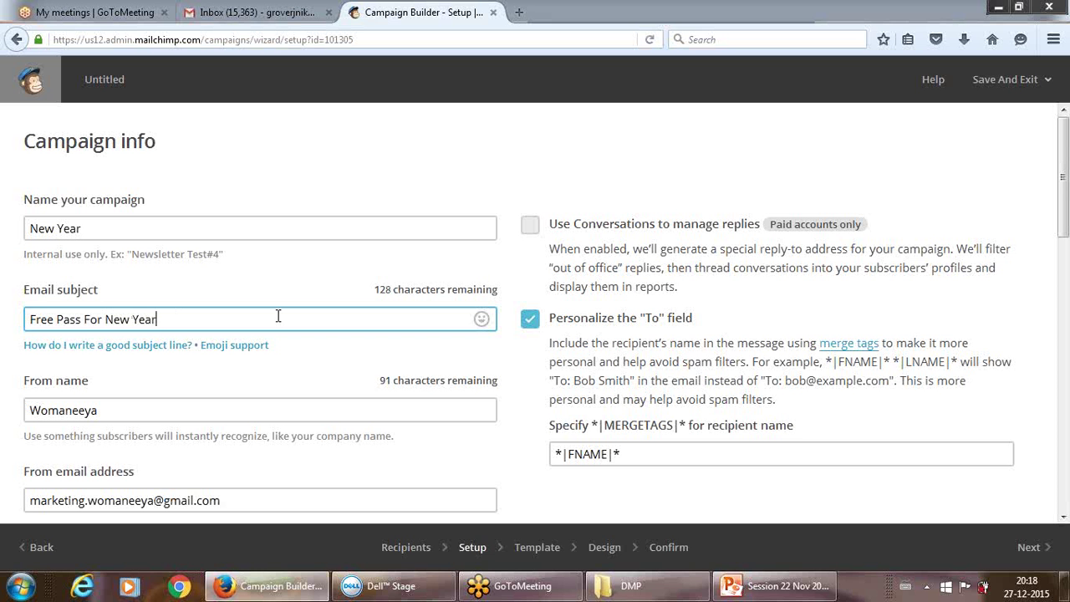
pyautogui.write(' Eve')
pyautogui.click(192, 416)
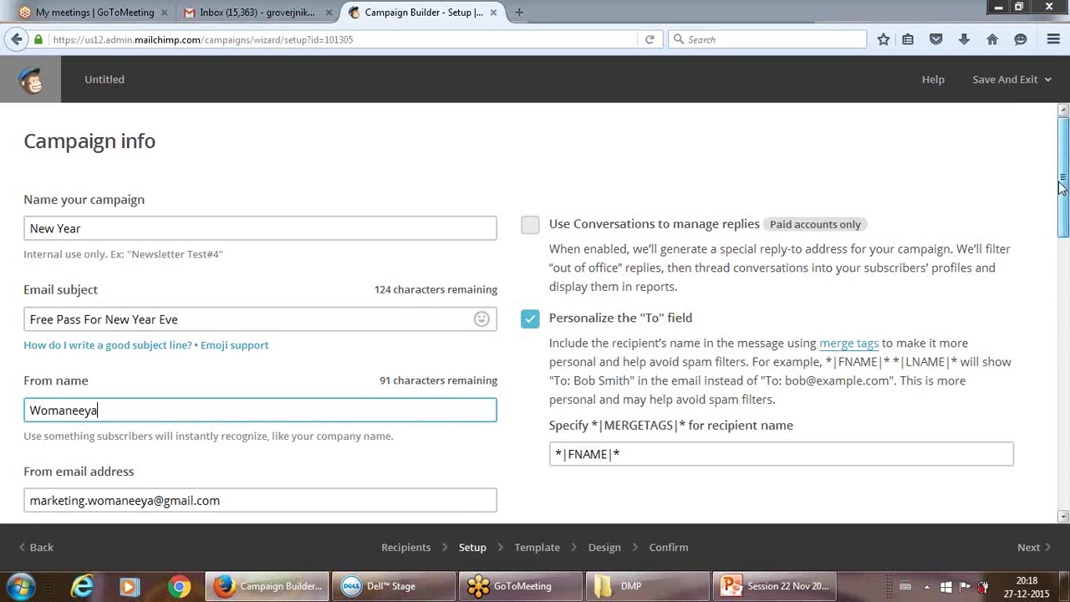
pyautogui.scroll(-3, 1062, 264)
pyautogui.moveTo(1061, 264); pyautogui.dragTo(1062, 159)
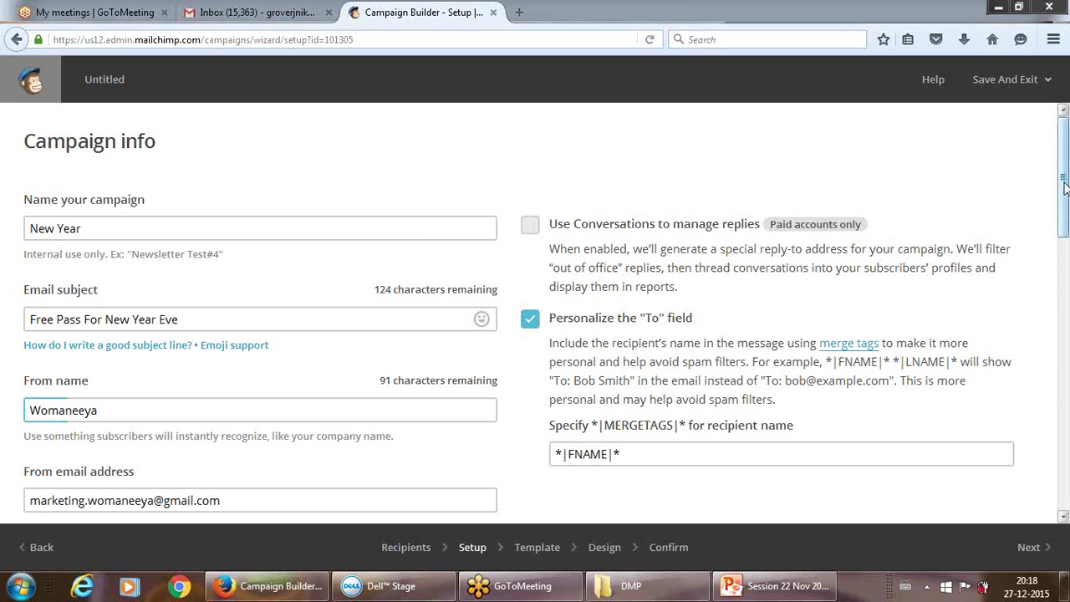
pyautogui.moveTo(1064, 195); pyautogui.dragTo(1061, 436)
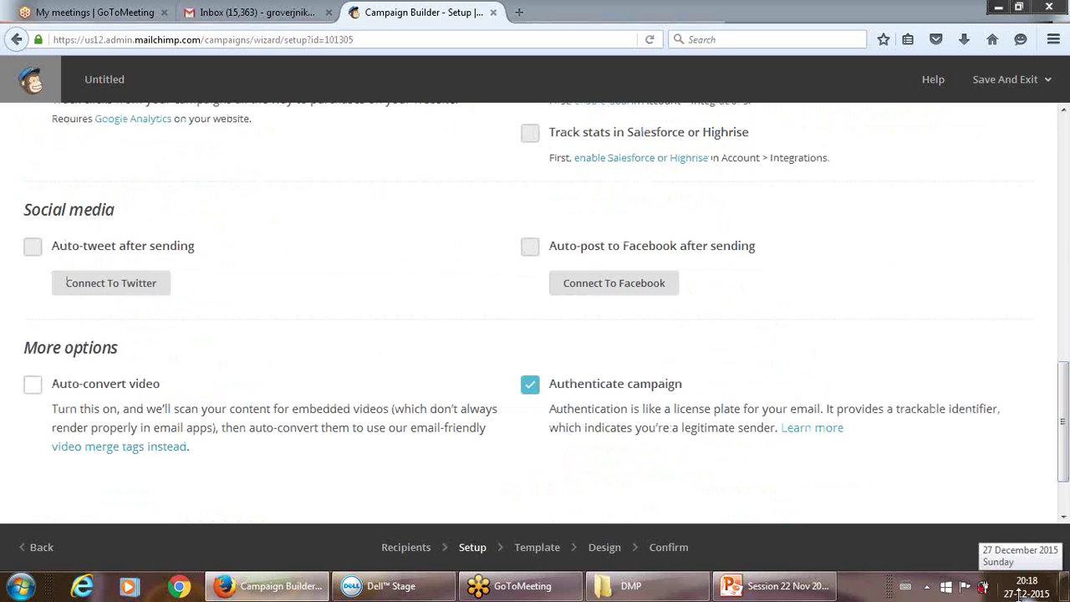
# Advance the New Year campaign wizard from setup to the Template step.
pyautogui.click(1031, 552)
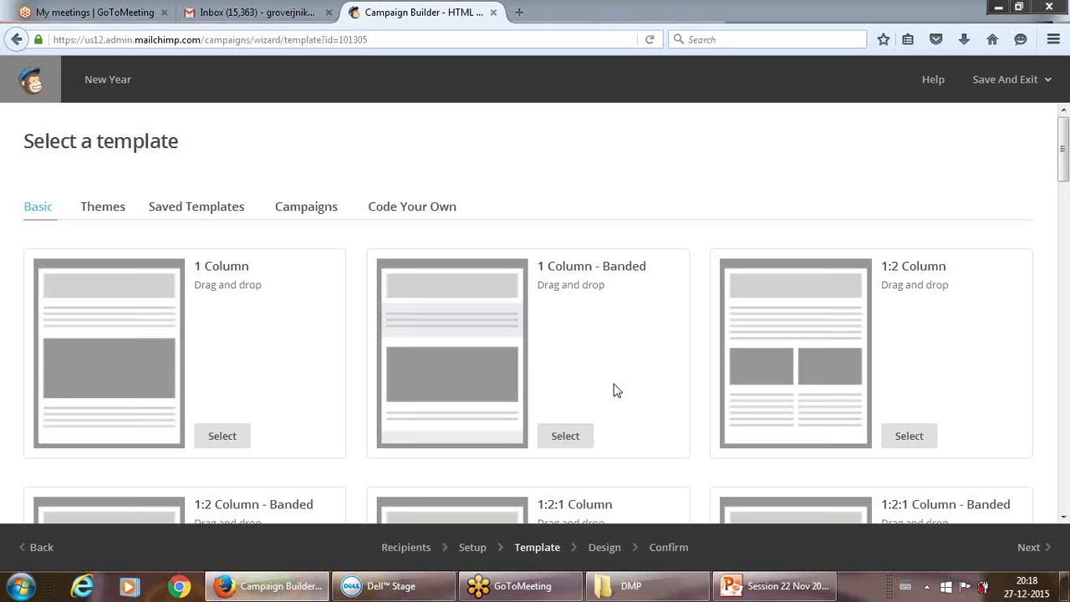
# Choose the 1 Column - Banded layout and delete its top preview-text block.
pyautogui.click(568, 439)
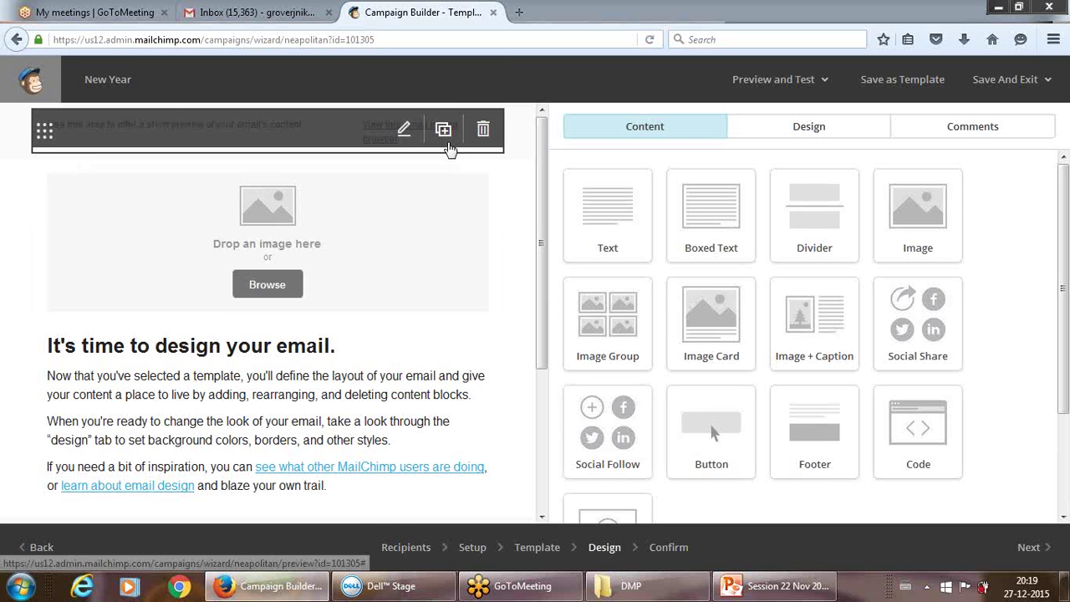
pyautogui.moveTo(438, 313)
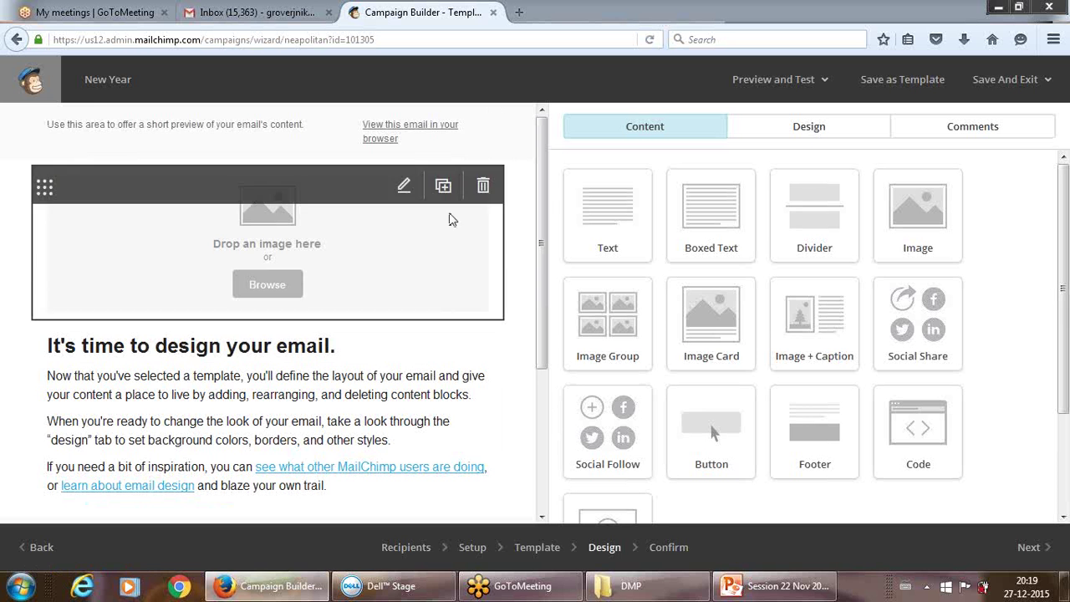
pyautogui.click(482, 130)
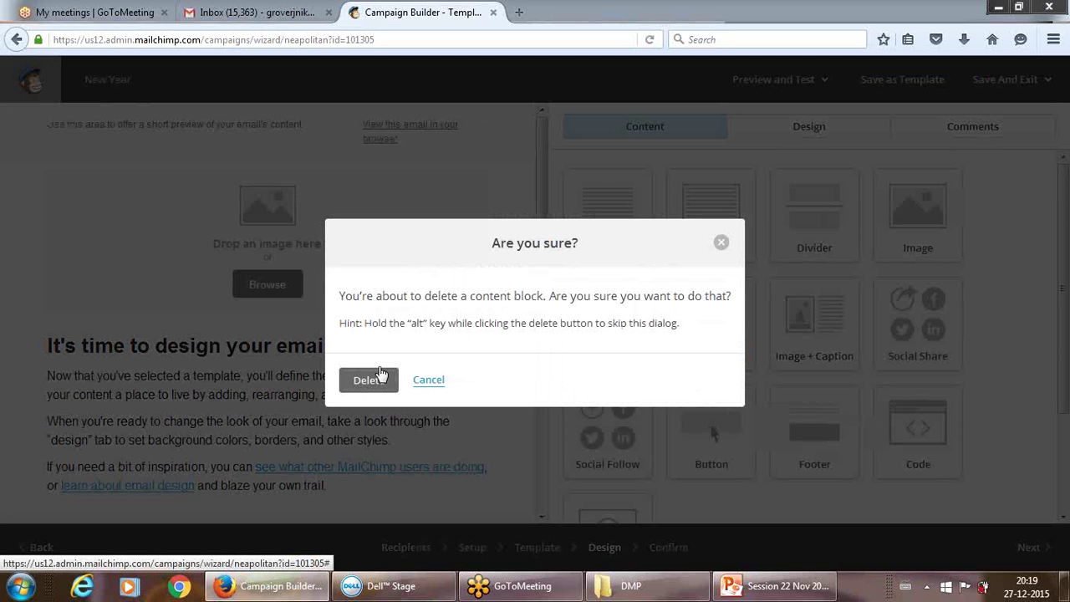
pyautogui.click(369, 380)
pyautogui.moveTo(282, 244)
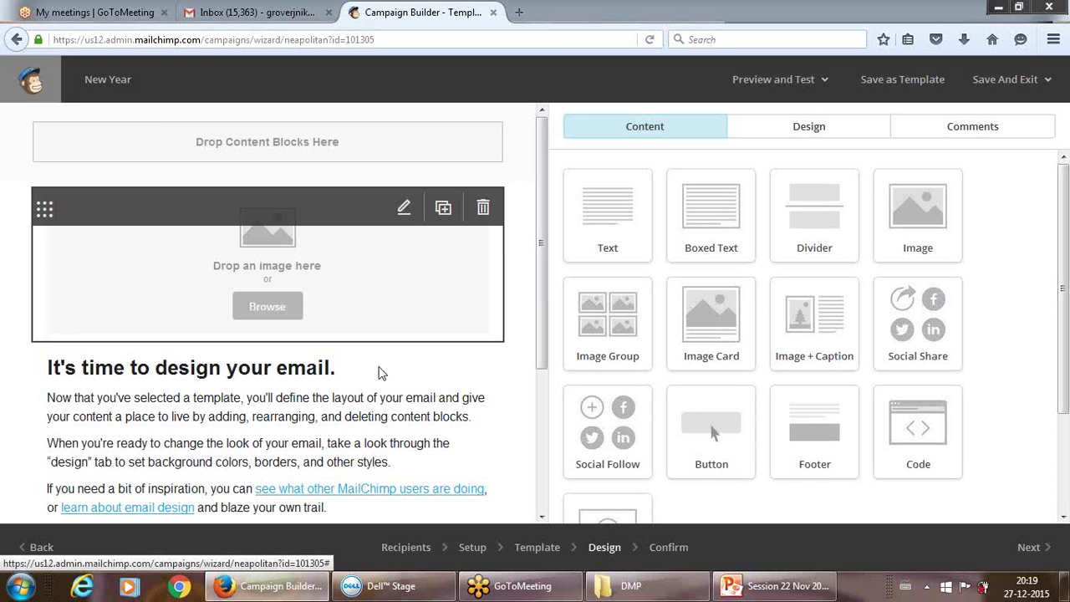
# Insert the Dilwale poster from the File Manager into the email's image block.
pyautogui.click(280, 310)
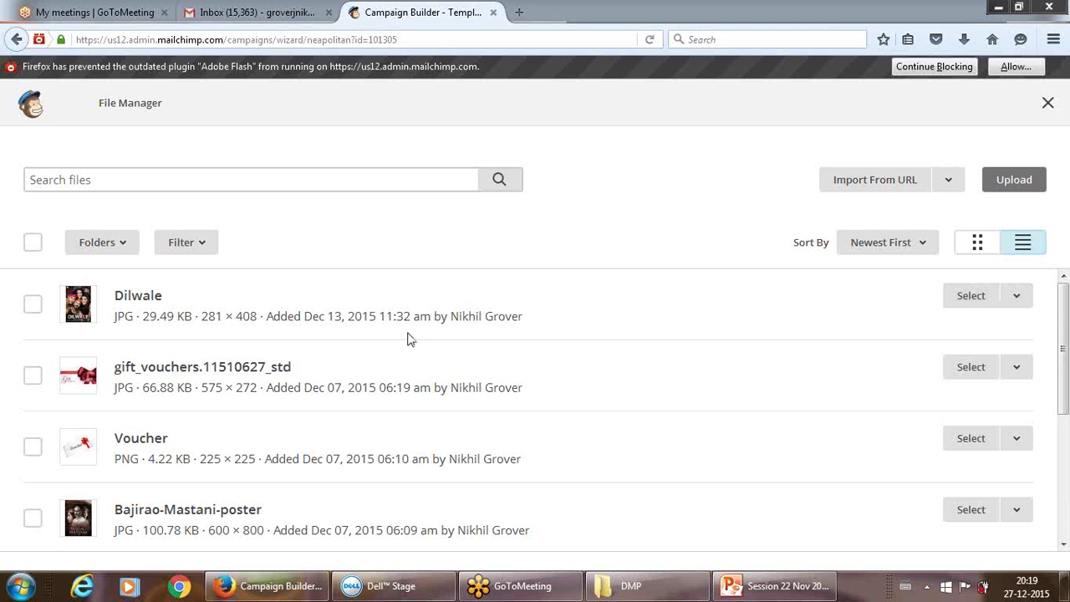
pyautogui.click(971, 297)
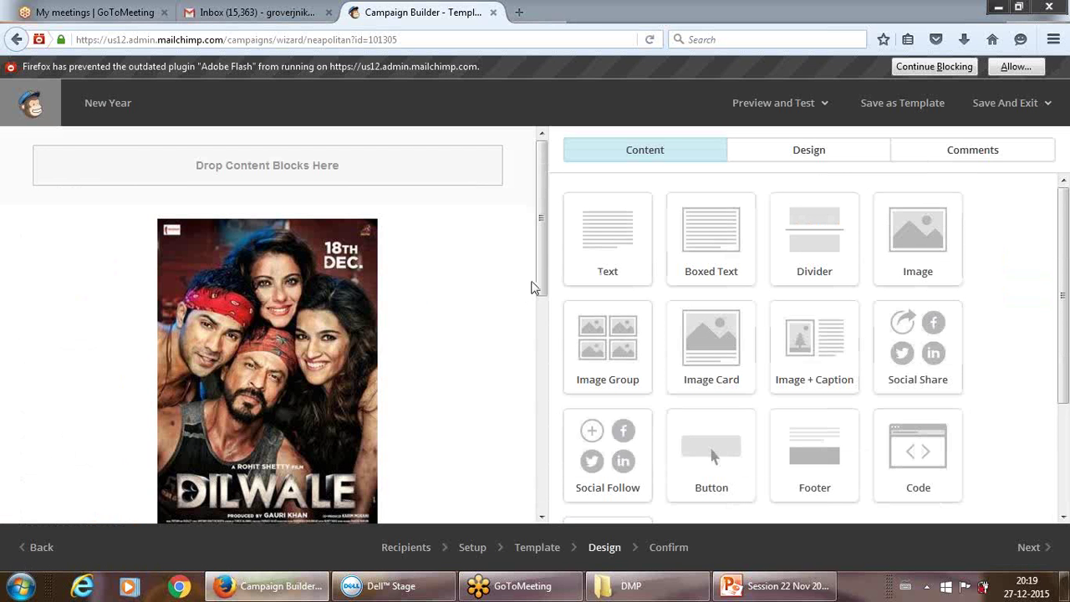
# Replace the text block's placeholder heading with 'Free Passes On New Year Eve'.
pyautogui.moveTo(544, 267); pyautogui.dragTo(545, 335)
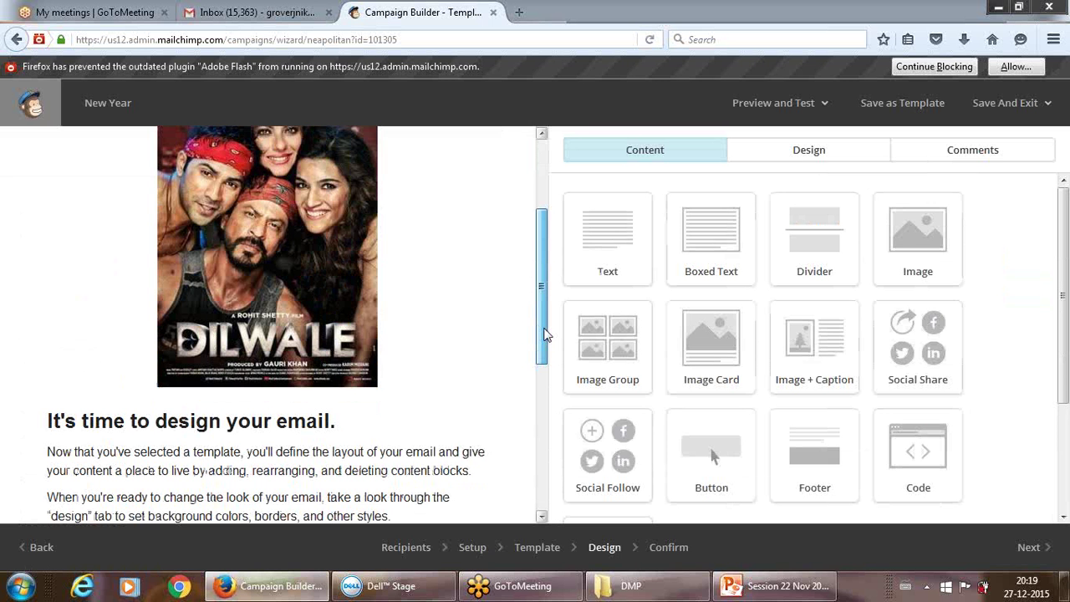
pyautogui.moveTo(544, 334); pyautogui.dragTo(549, 378)
pyautogui.moveTo(480, 378)
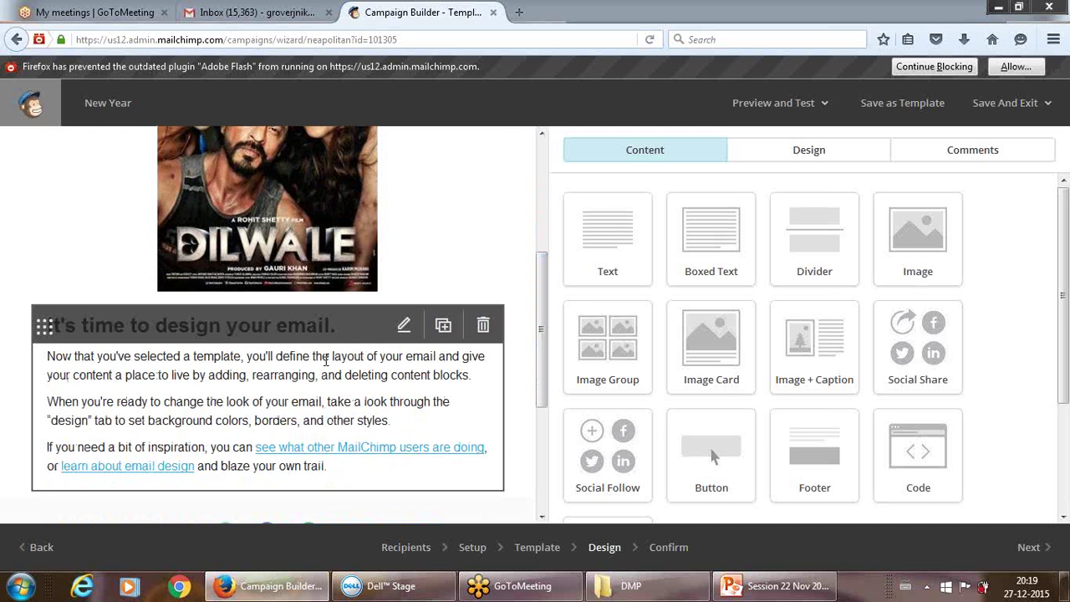
pyautogui.click(404, 325)
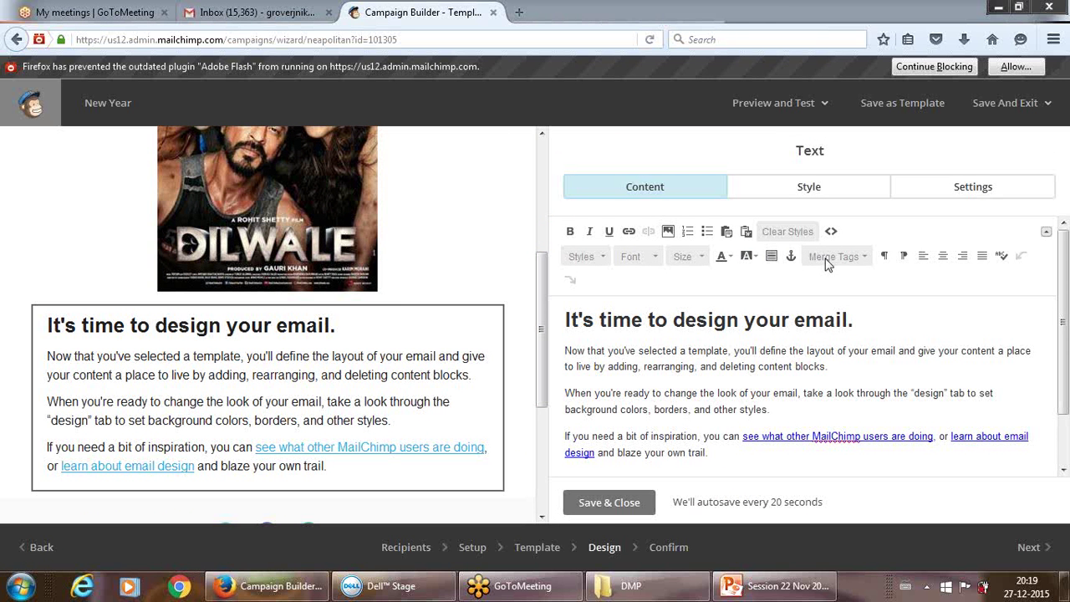
pyautogui.moveTo(568, 326); pyautogui.dragTo(874, 309)
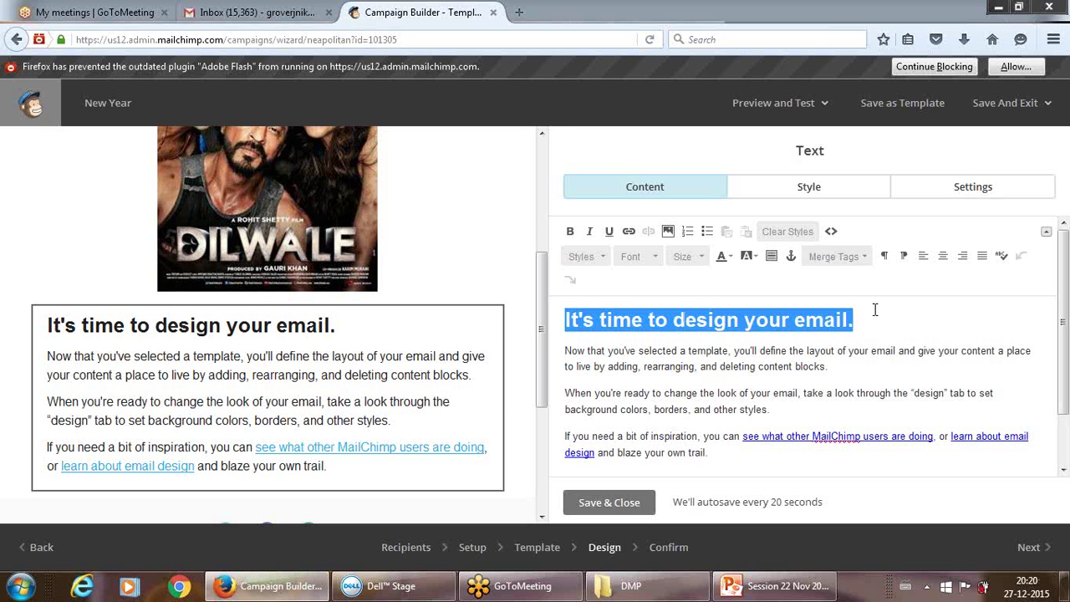
pyautogui.write('Free')
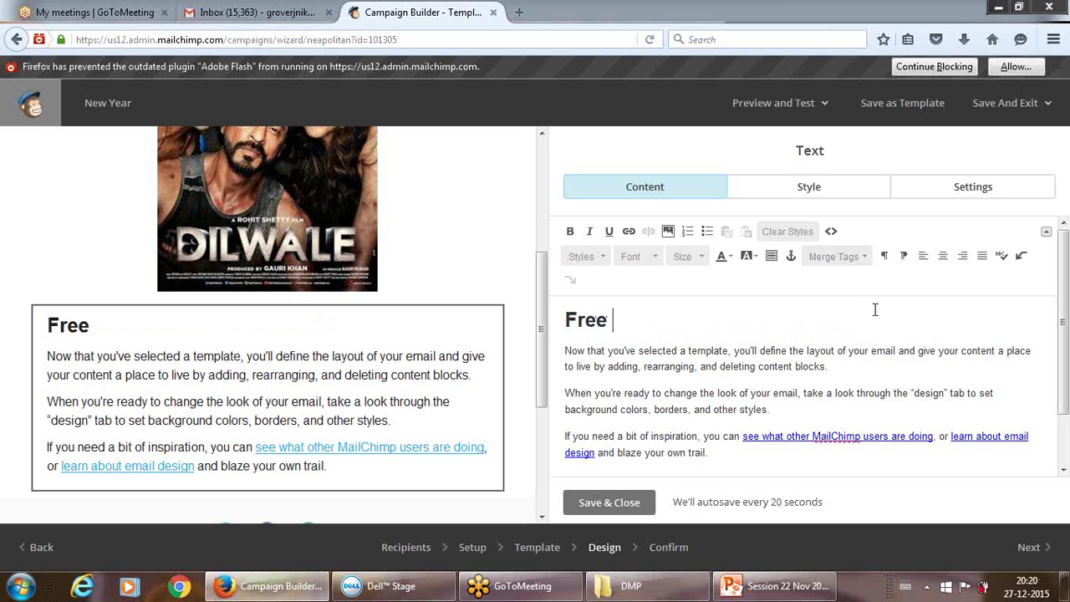
pyautogui.write(' Passes ')
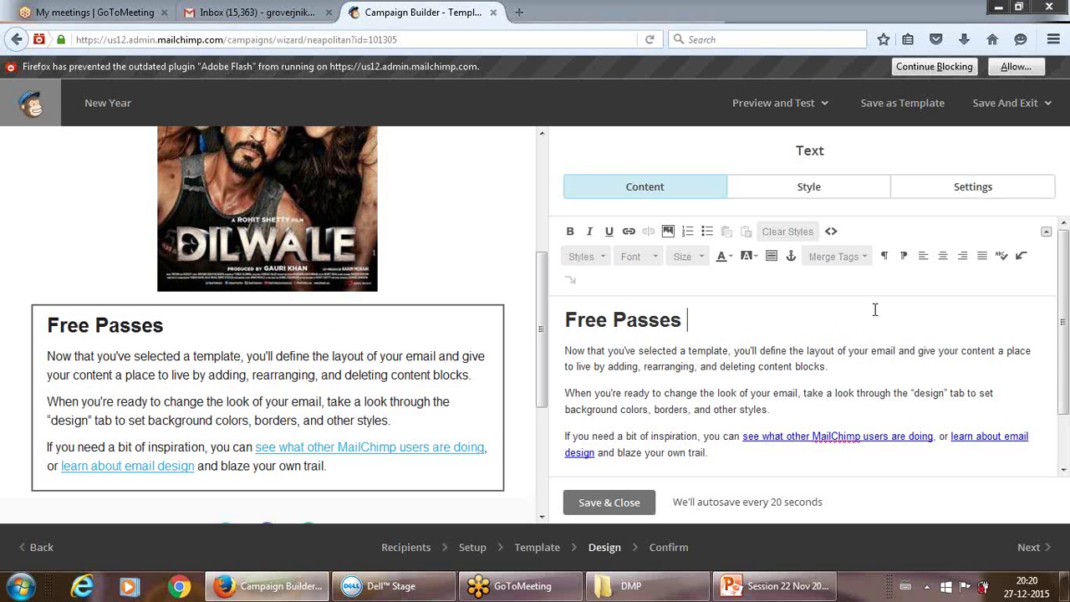
pyautogui.write('On ')
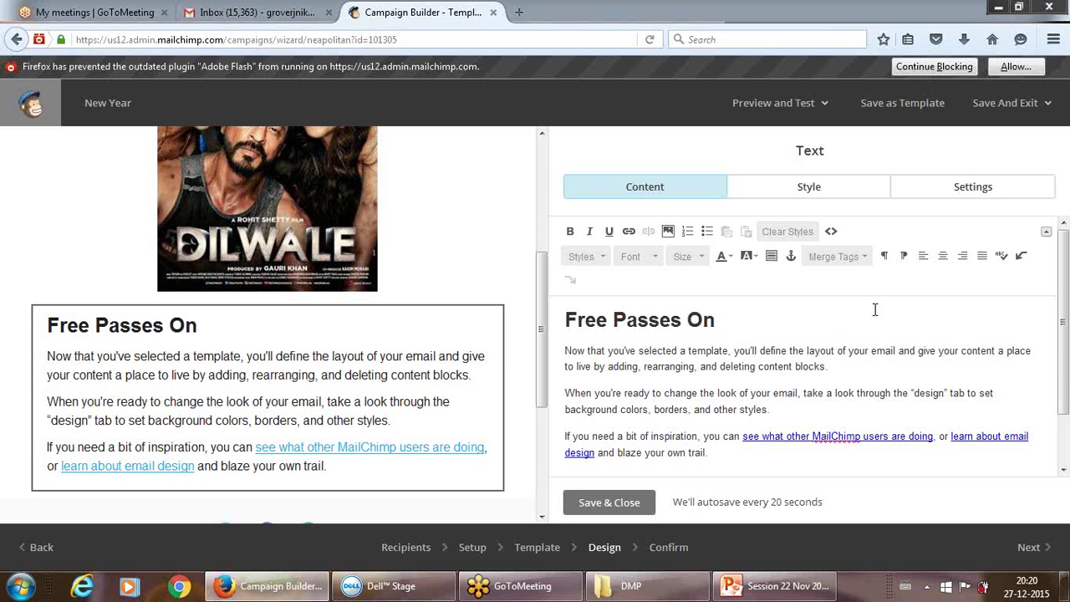
pyautogui.write('C')
pyautogui.press('BackSpace')
pyautogui.write('New')
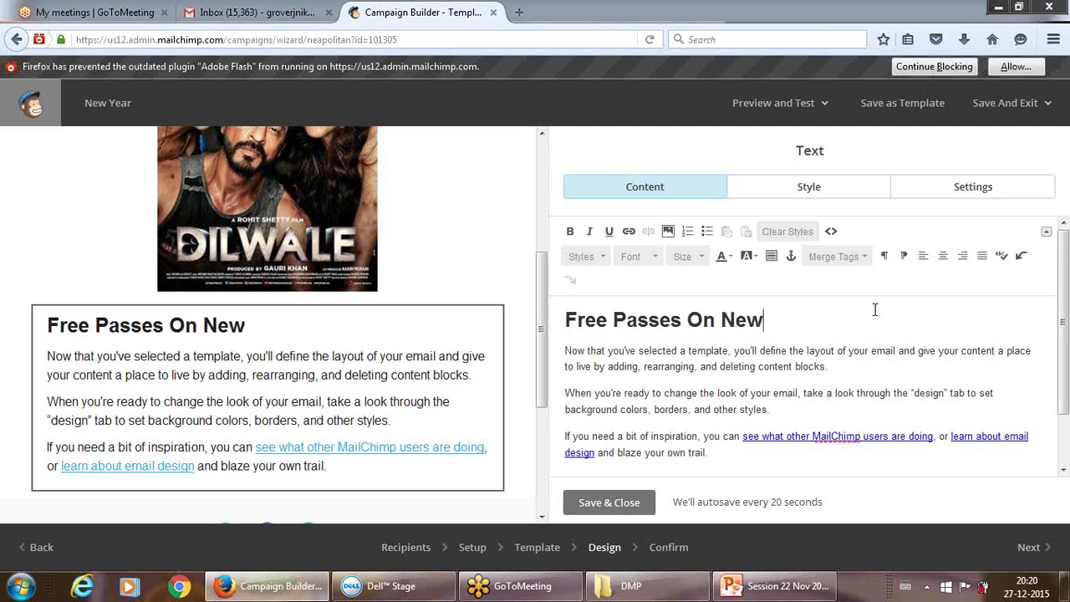
pyautogui.write(' YEar')
pyautogui.press('BackSpace')
pyautogui.press('BackSpace')
pyautogui.press('BackSpace')
pyautogui.press('BackSpace')
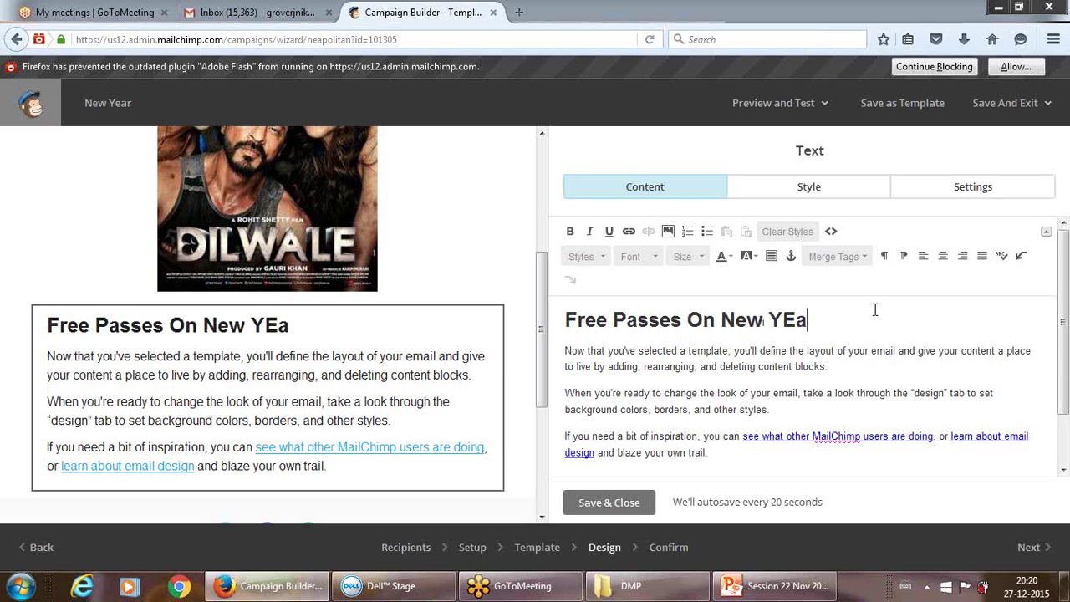
pyautogui.write('Year ')
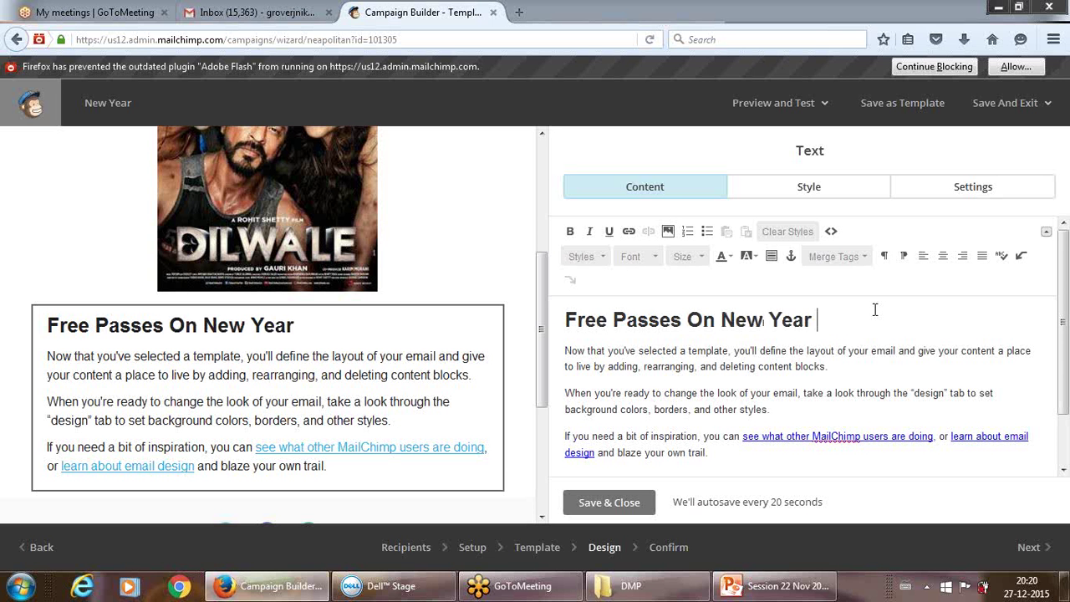
pyautogui.write('Eve')
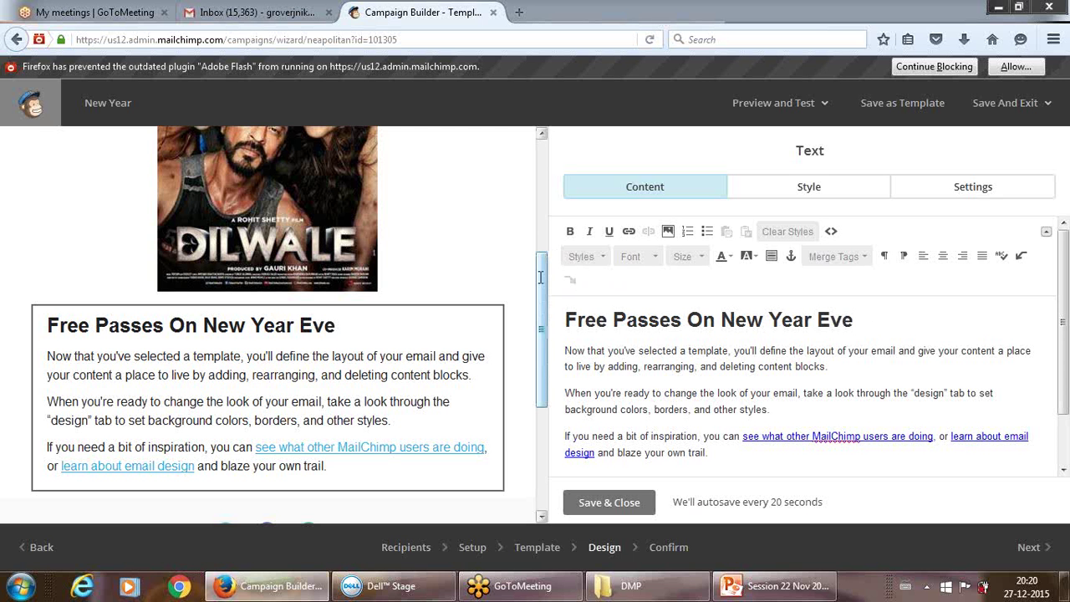
pyautogui.moveTo(565, 351); pyautogui.dragTo(770, 463)
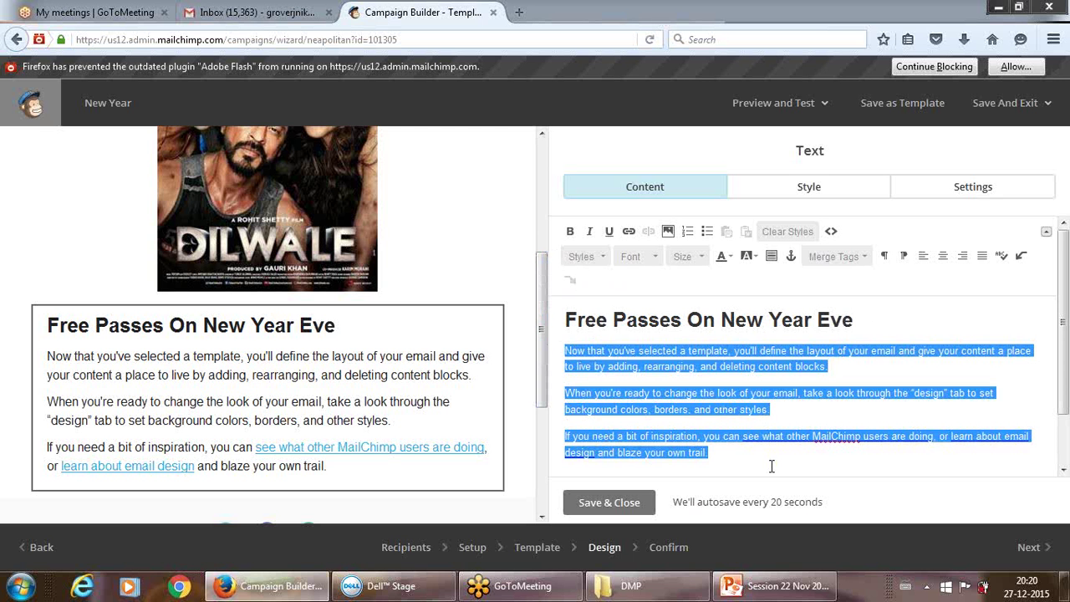
# Replace the body with 'Womaneeya is offering you free passes. Please click on the above image to avail you offer.'.
pyautogui.write('Womaneeya')
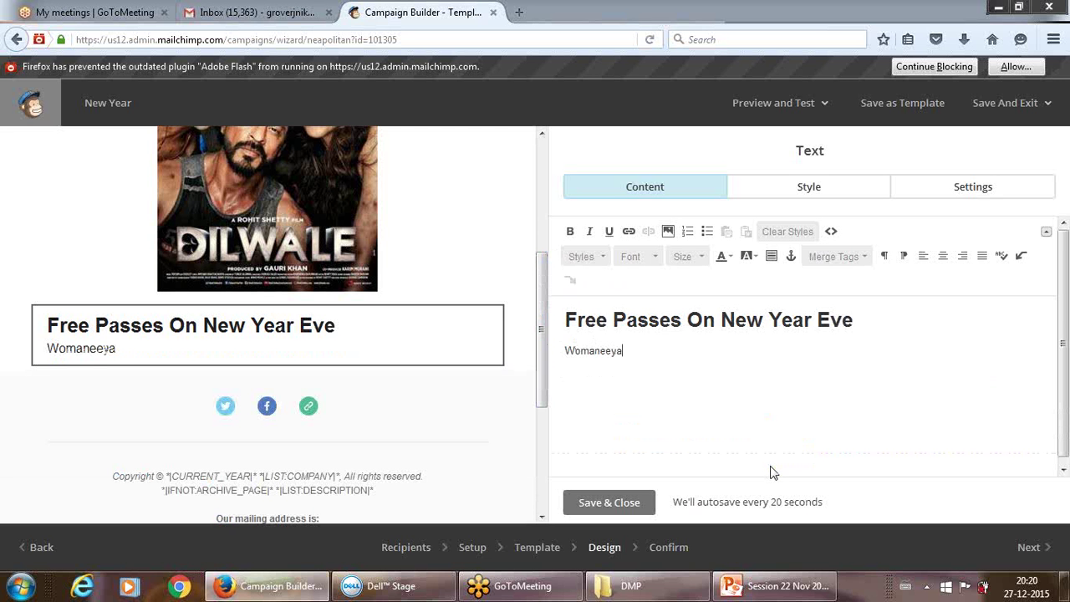
pyautogui.write(' is offering,you')
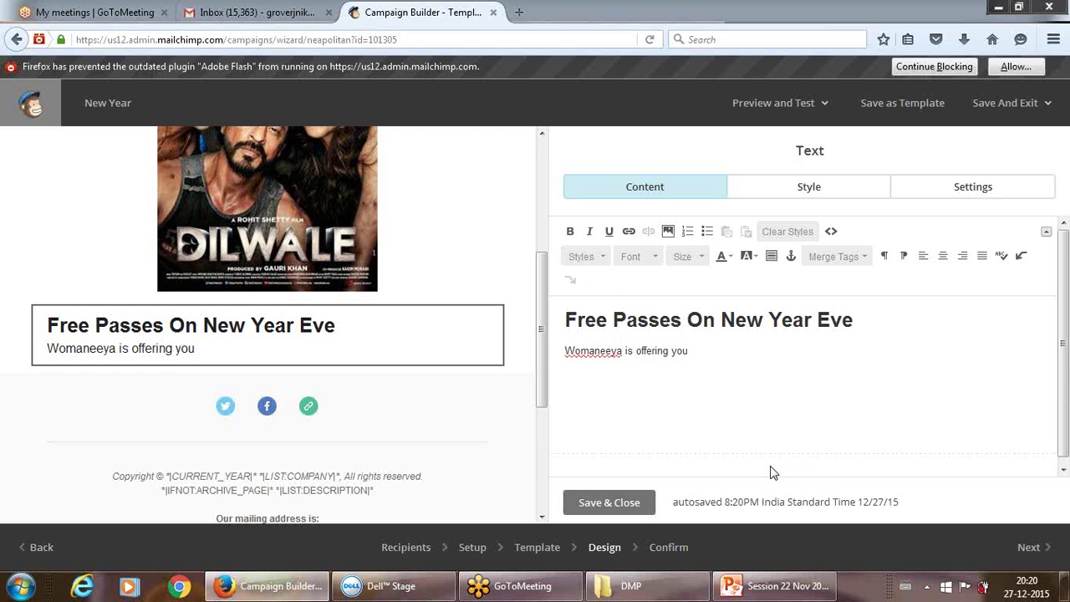
pyautogui.write(' free passes. {')
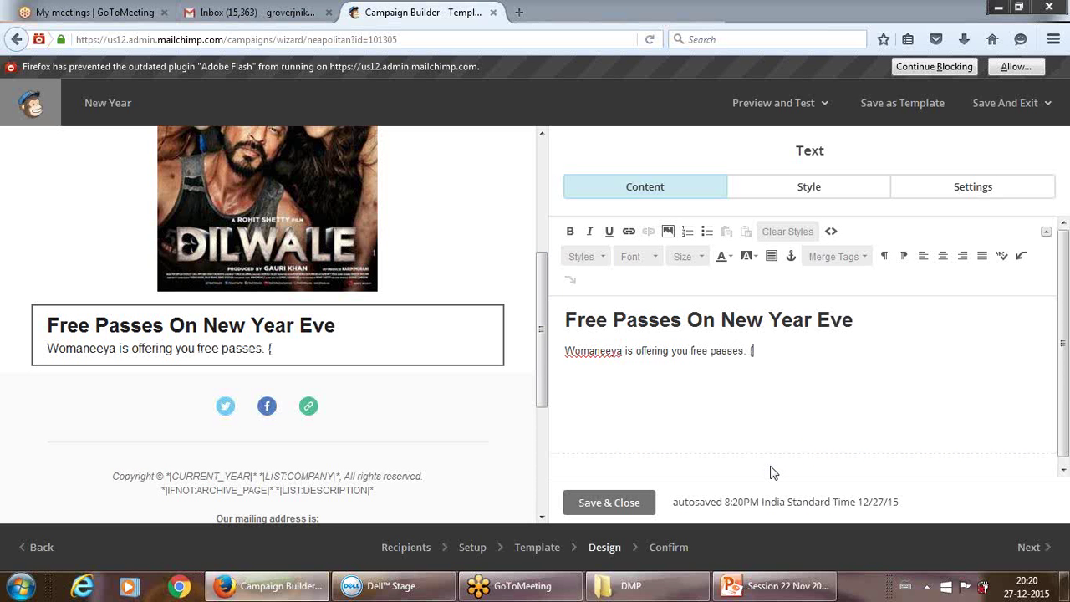
pyautogui.press('BackSpace')
pyautogui.write('PLes')
pyautogui.press('BackSpace')
pyautogui.press('BackSpace')
pyautogui.press('BackSpace')
pyautogui.write('le')
pyautogui.press('BackSpace')
pyautogui.press('BackSpace')
pyautogui.write('lease click on')
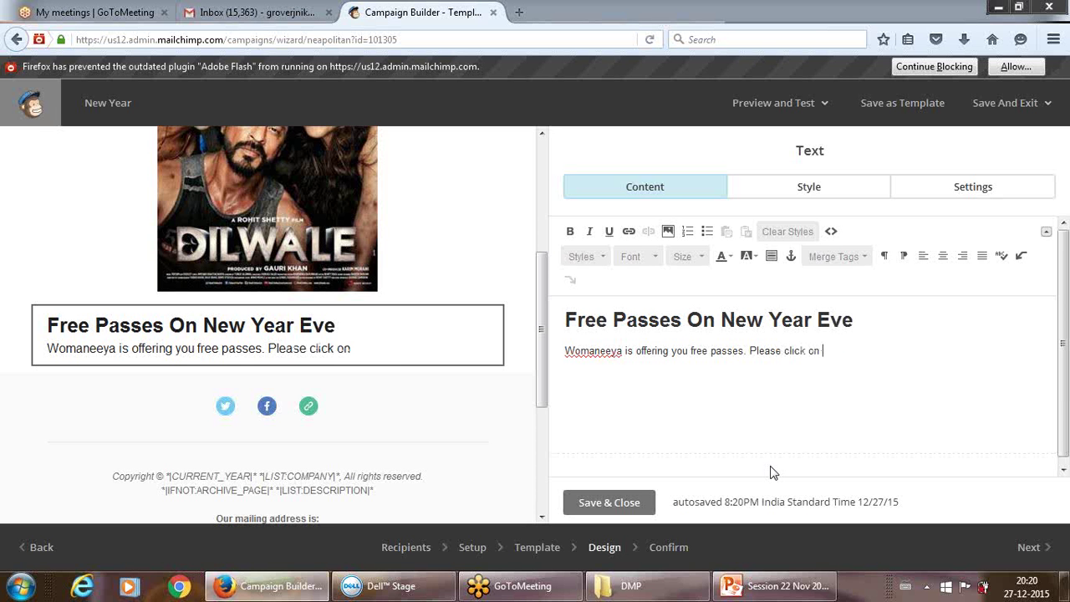
pyautogui.write(' the above')
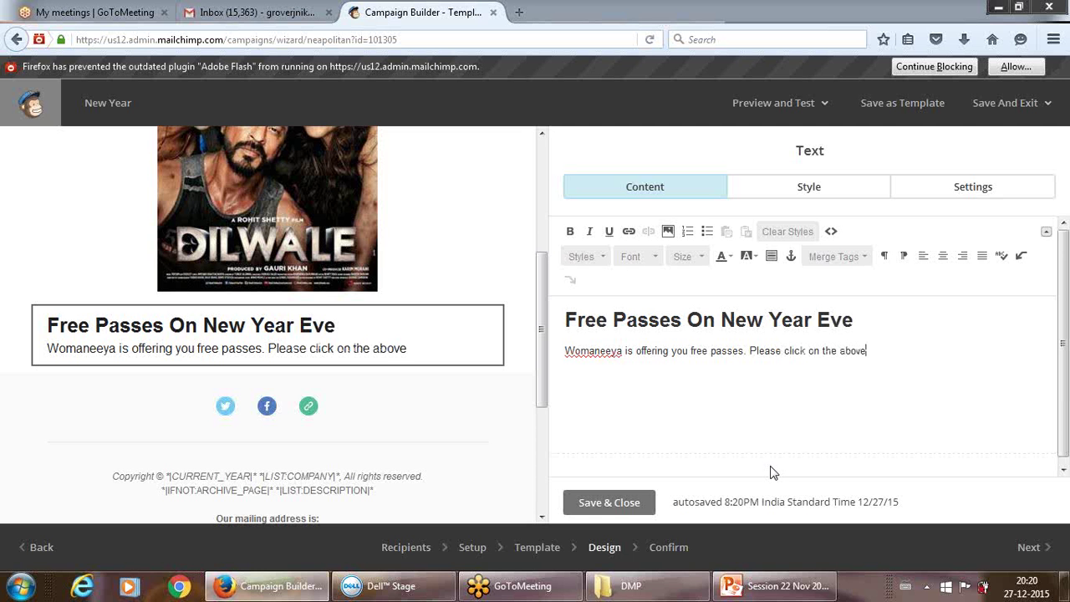
pyautogui.write(' image to av')
pyautogui.press('BackSpace')
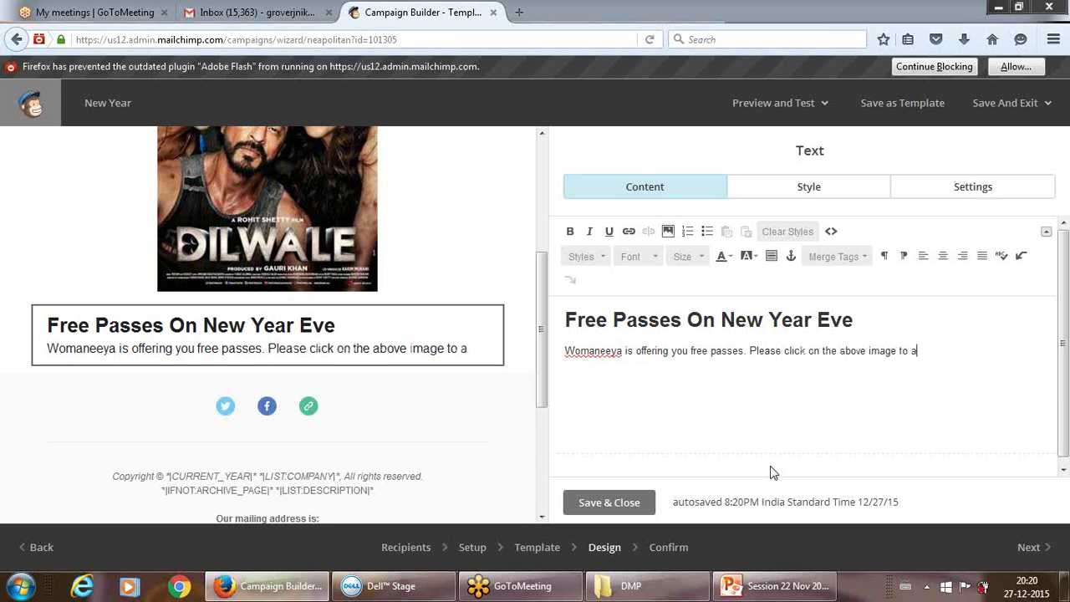
pyautogui.write('vail you offer.')
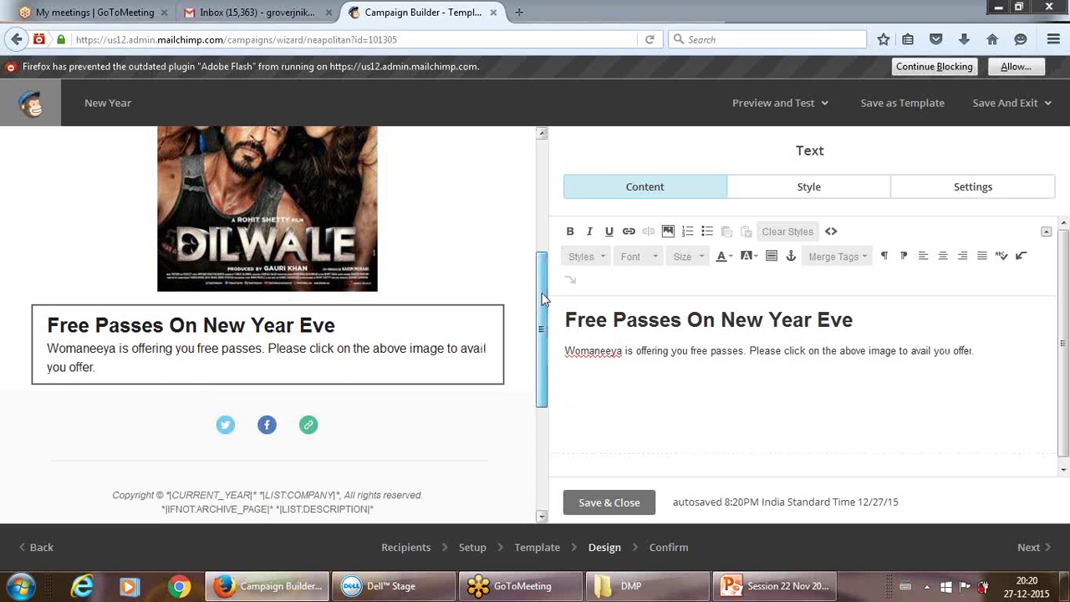
pyautogui.moveTo(544, 321); pyautogui.dragTo(543, 209)
# Replace the Dilwale poster with the gift_vouchers.11510627_std.jpg image.
pyautogui.click(333, 326)
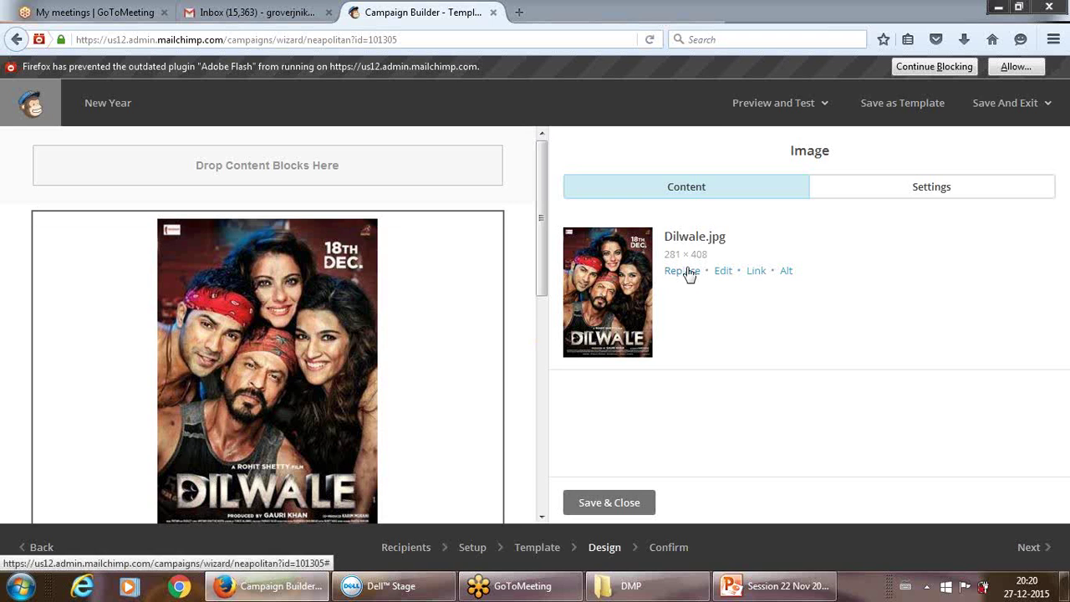
pyautogui.click(687, 272)
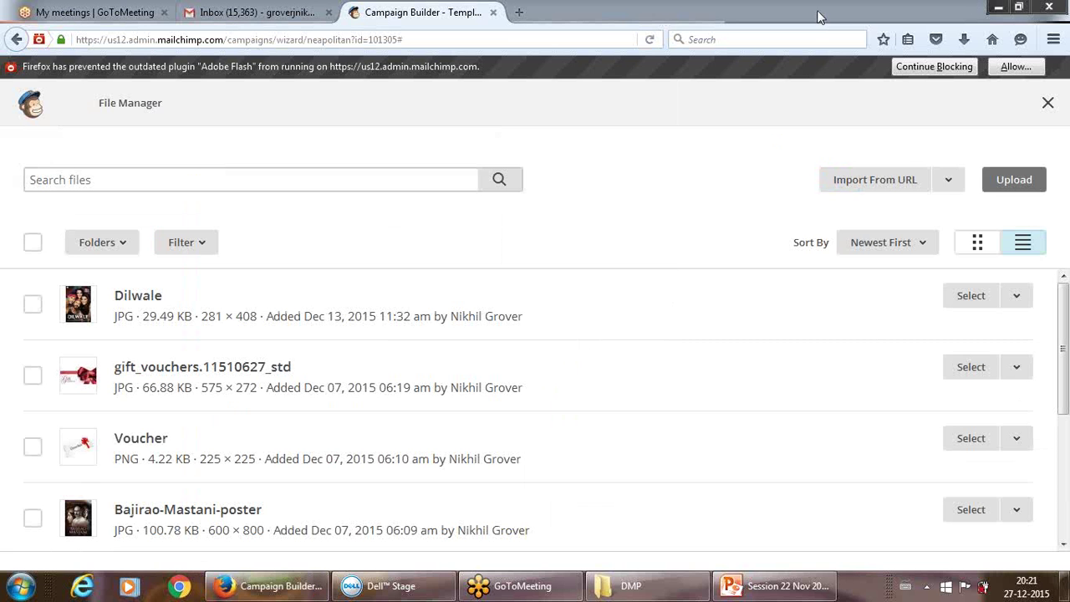
pyautogui.click(974, 371)
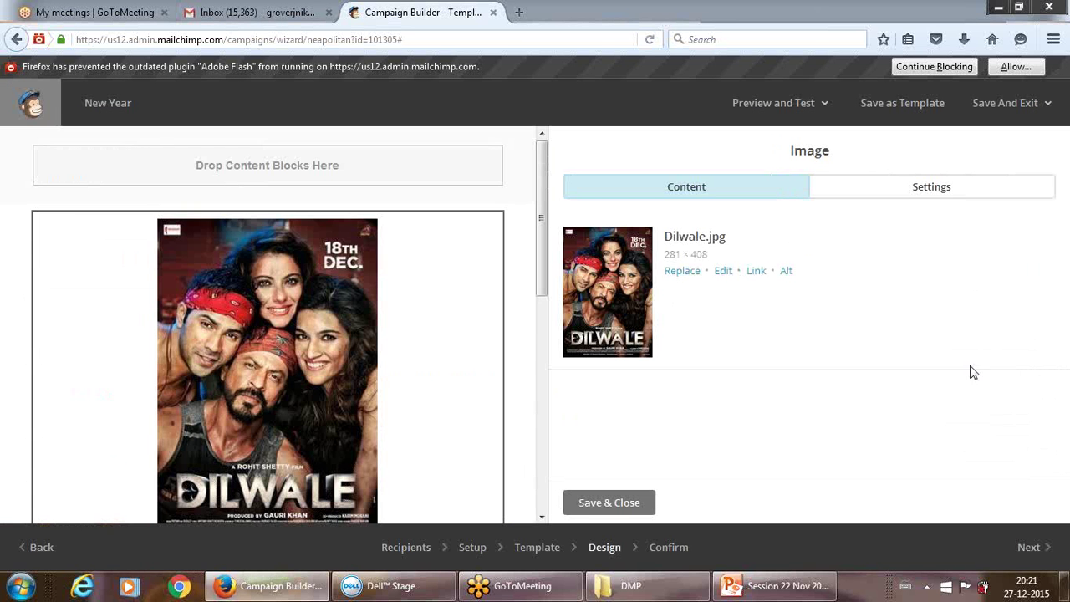
pyautogui.moveTo(458, 377)
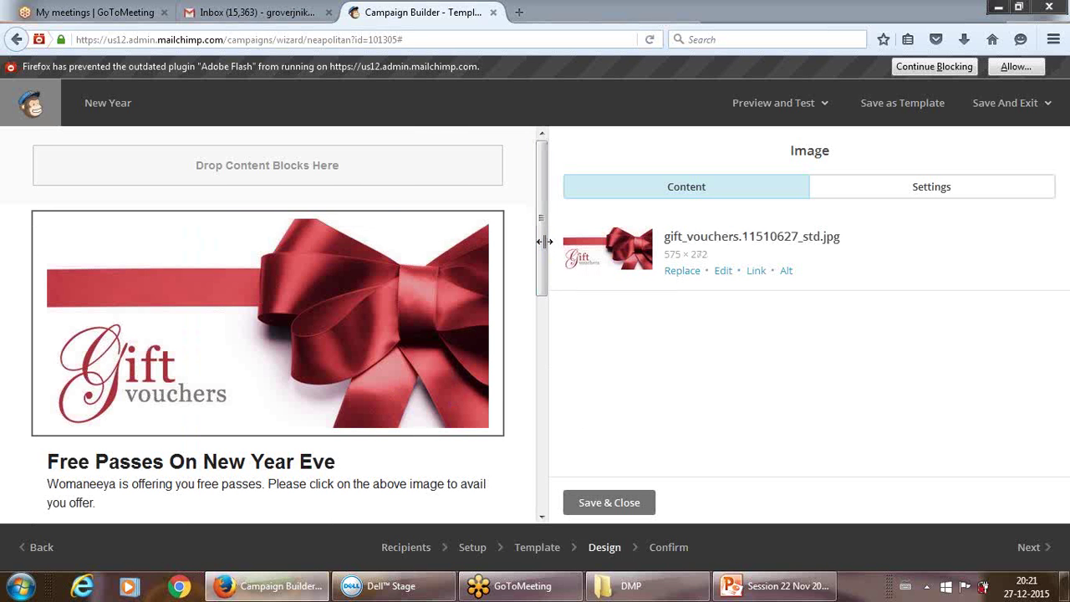
pyautogui.moveTo(544, 238); pyautogui.dragTo(539, 280)
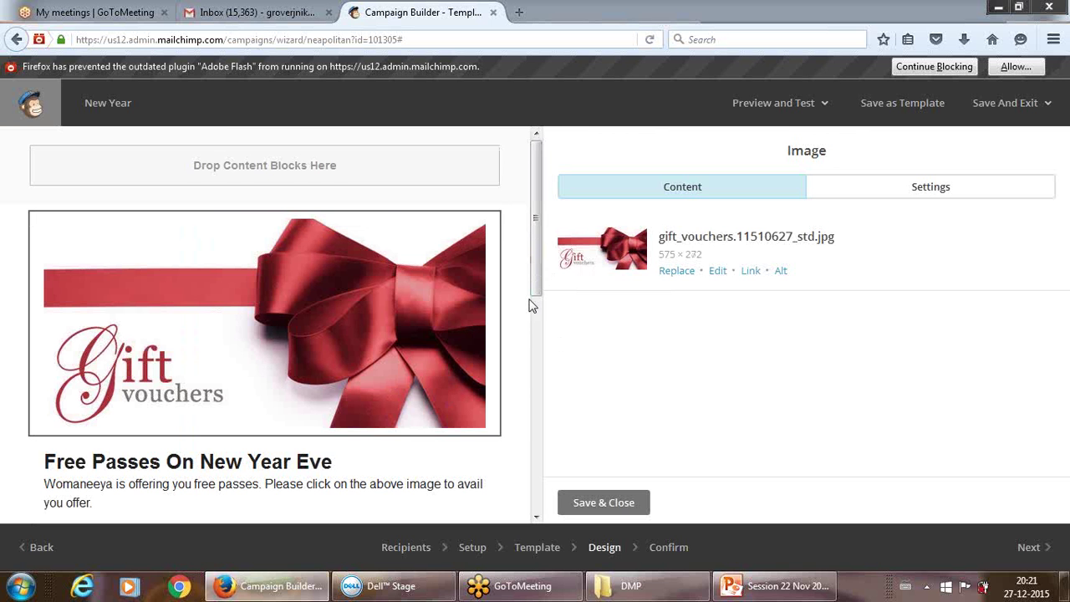
pyautogui.moveTo(534, 279); pyautogui.dragTo(539, 326)
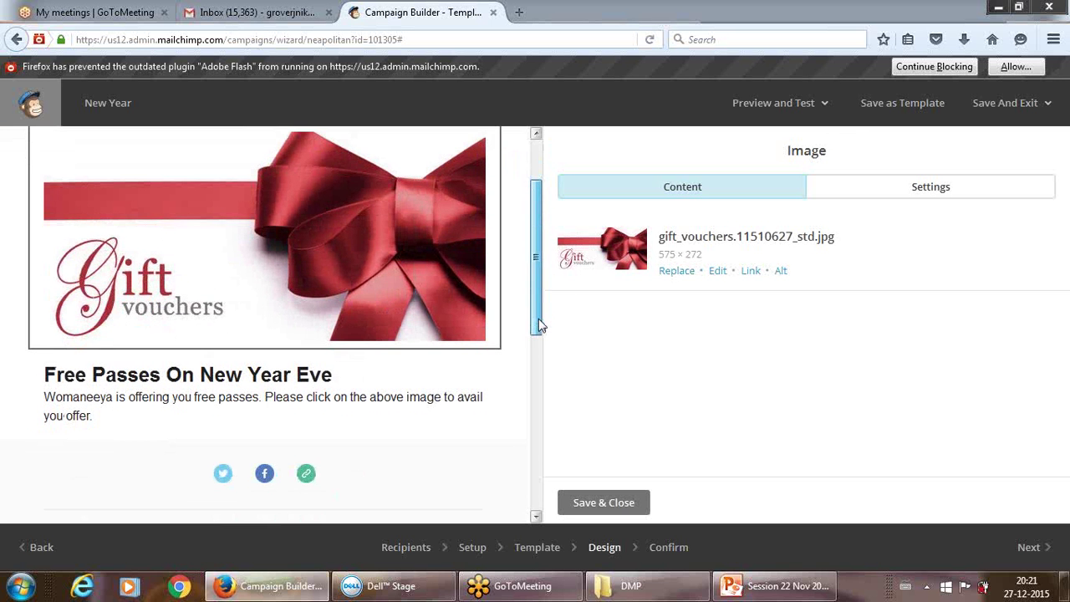
pyautogui.moveTo(341, 413)
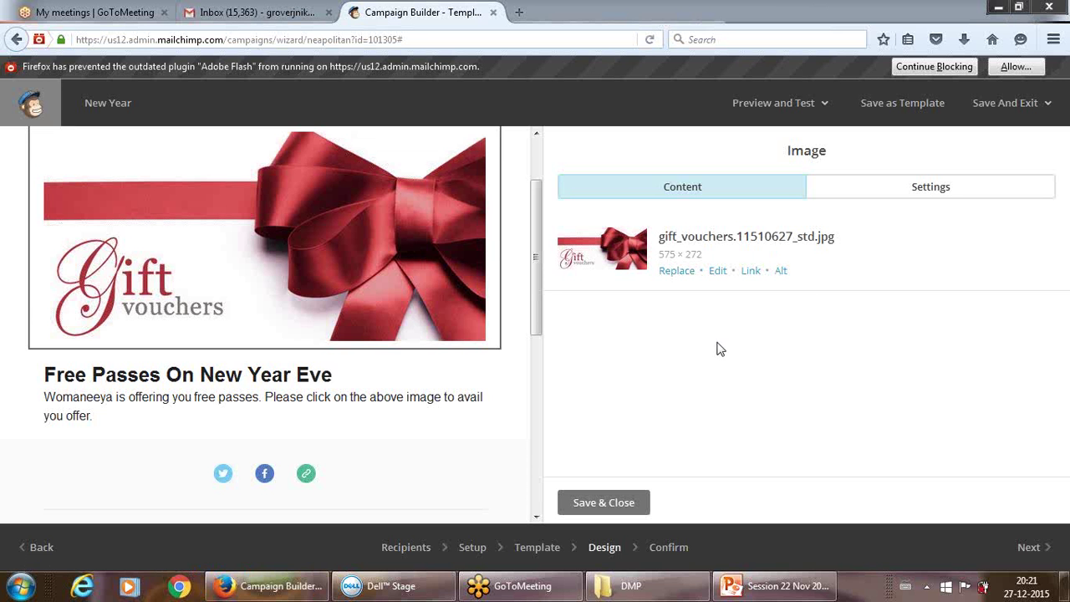
# Open the gift-voucher image's link settings, leaving the web address field empty.
pyautogui.click(750, 272)
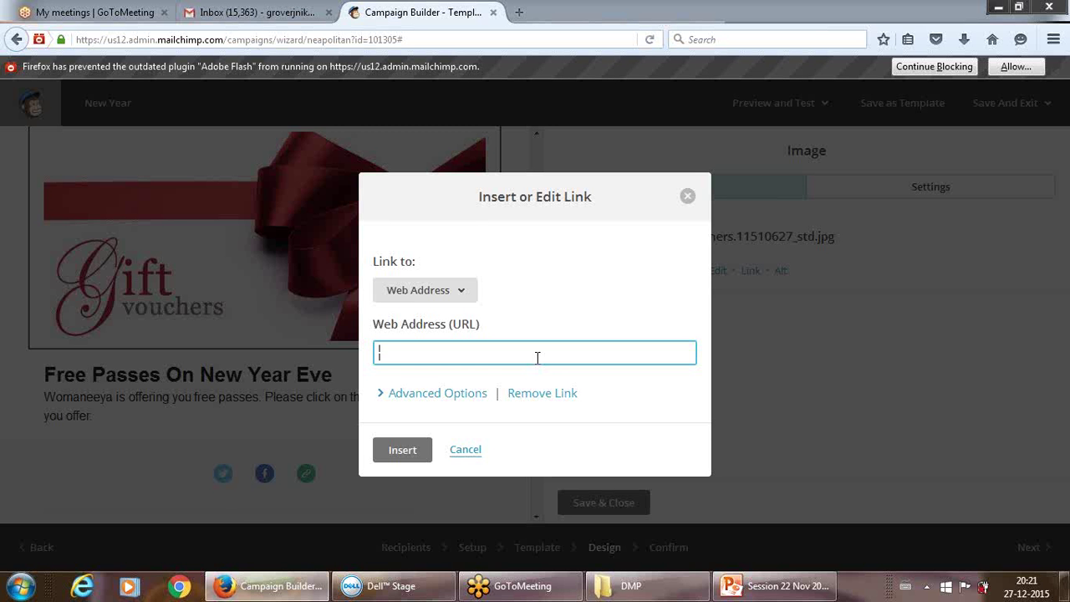
pyautogui.write('ww')
pyautogui.press('BackSpace')
pyautogui.press('BackSpace')
pyautogui.write('or')
pyautogui.press('BackSpace')
pyautogui.write('Ori')
pyautogui.press('BackSpace')
pyautogui.press('BackSpace')
pyautogui.press('BackSpace')
# Search for 'orineta cine', open Orienta Cine's CSR page and copy its web address.
pyautogui.click(519, 12)
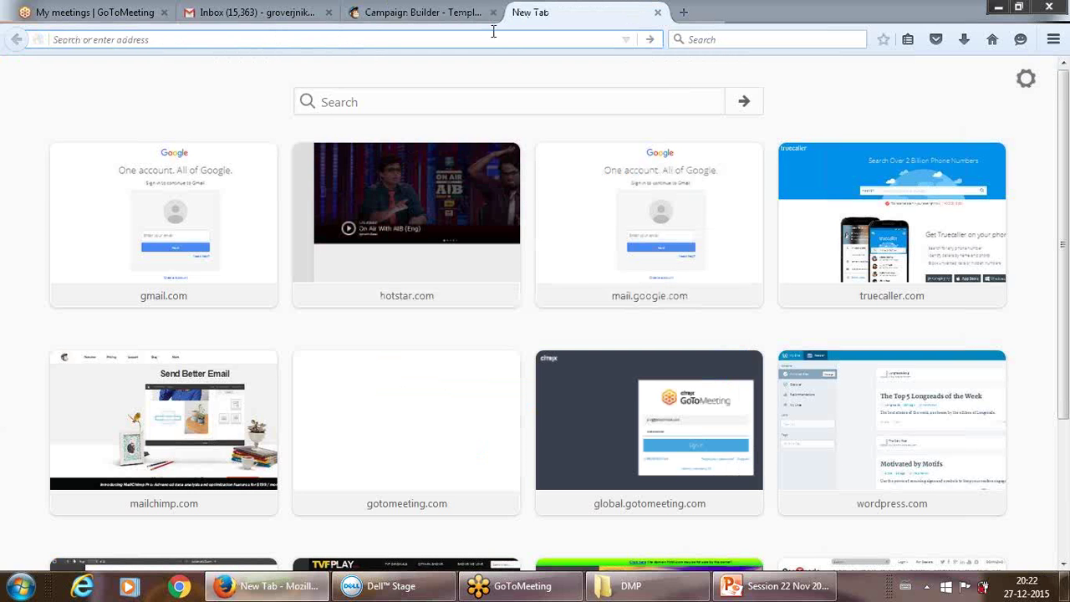
pyautogui.write('orune')
pyautogui.press('BackSpace')
pyautogui.press('BackSpace')
pyautogui.press('BackSpace')
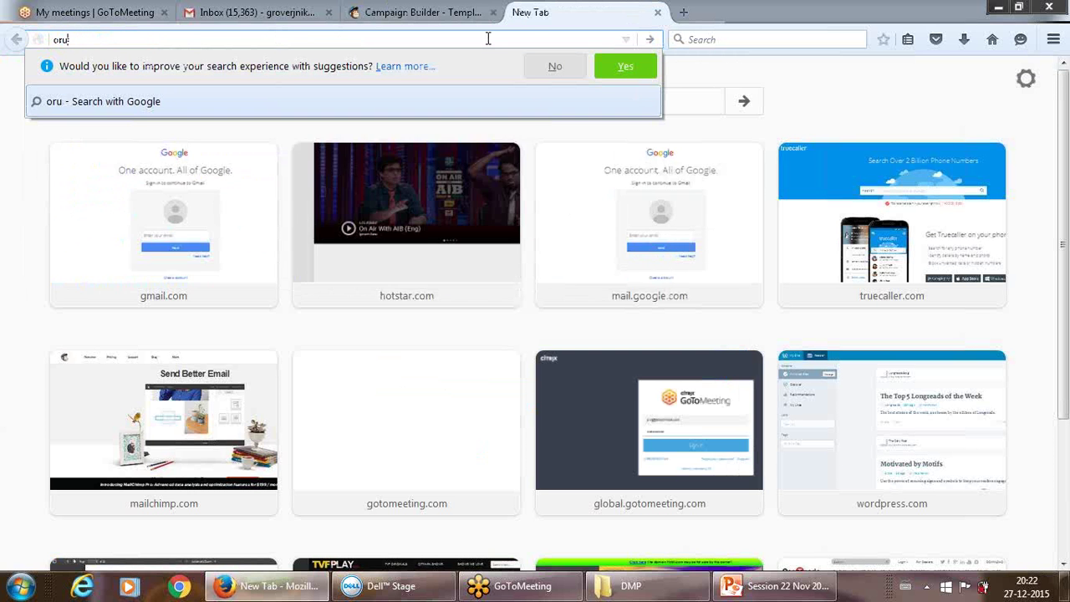
pyautogui.write('ineta')
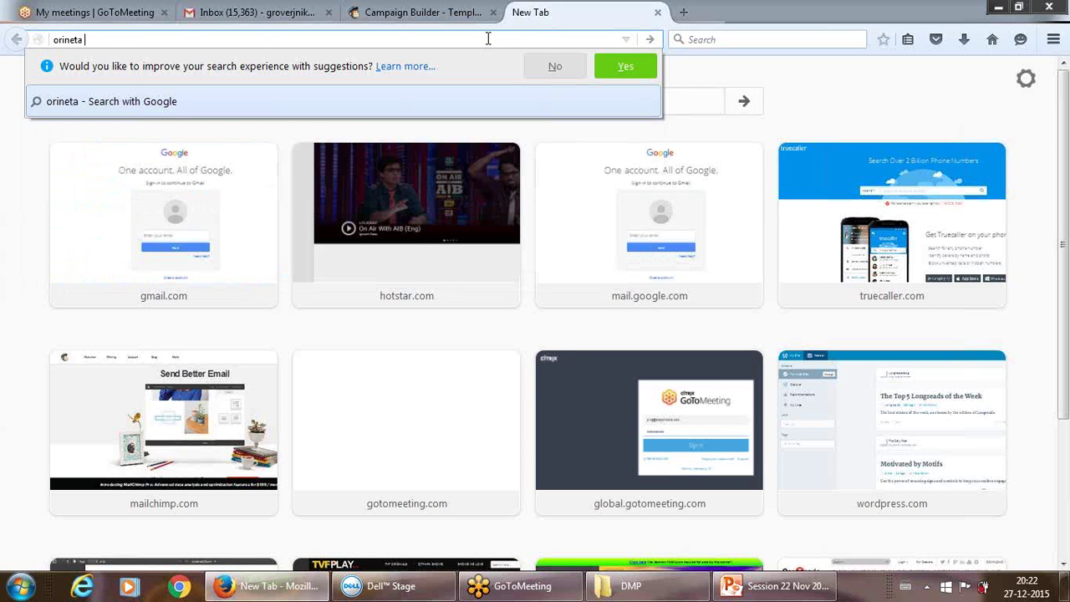
pyautogui.write(' cine')
pyautogui.press('Return')
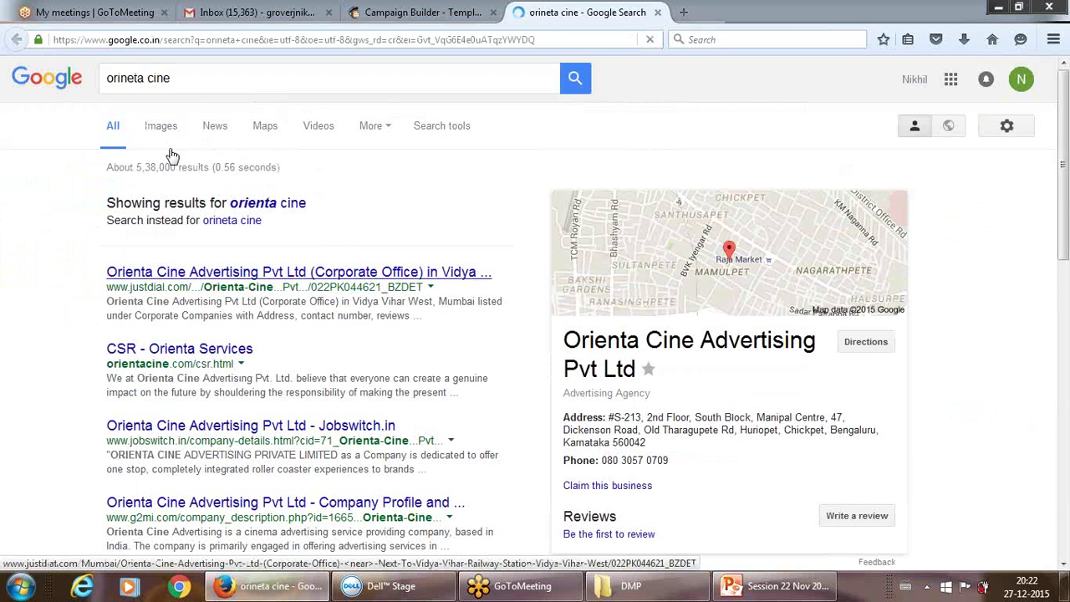
pyautogui.click(193, 348)
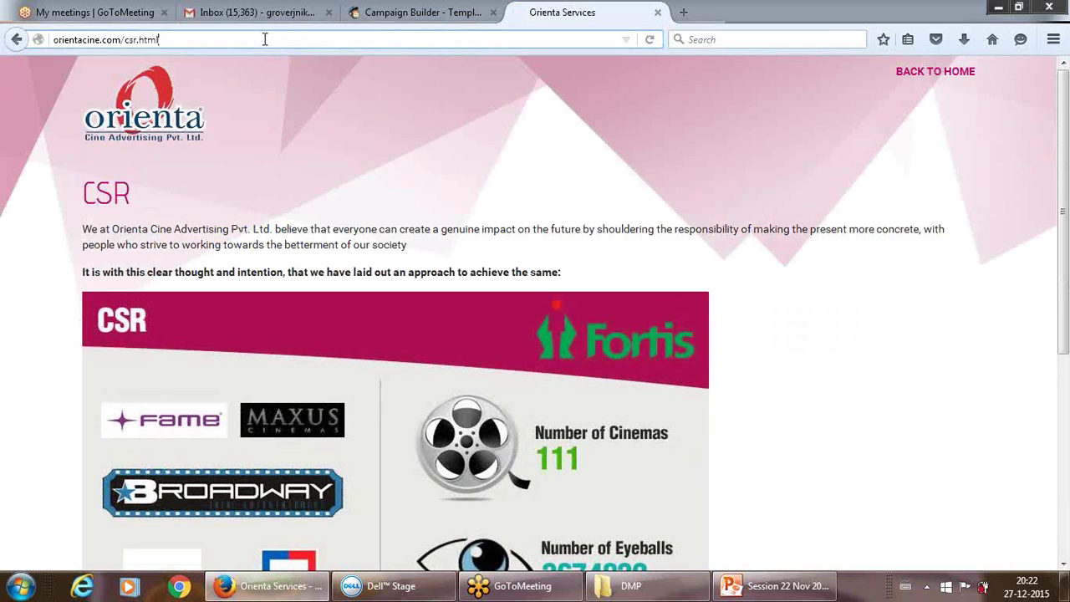
pyautogui.click(264, 40)
pyautogui.hotkey('ctrl', 'c')
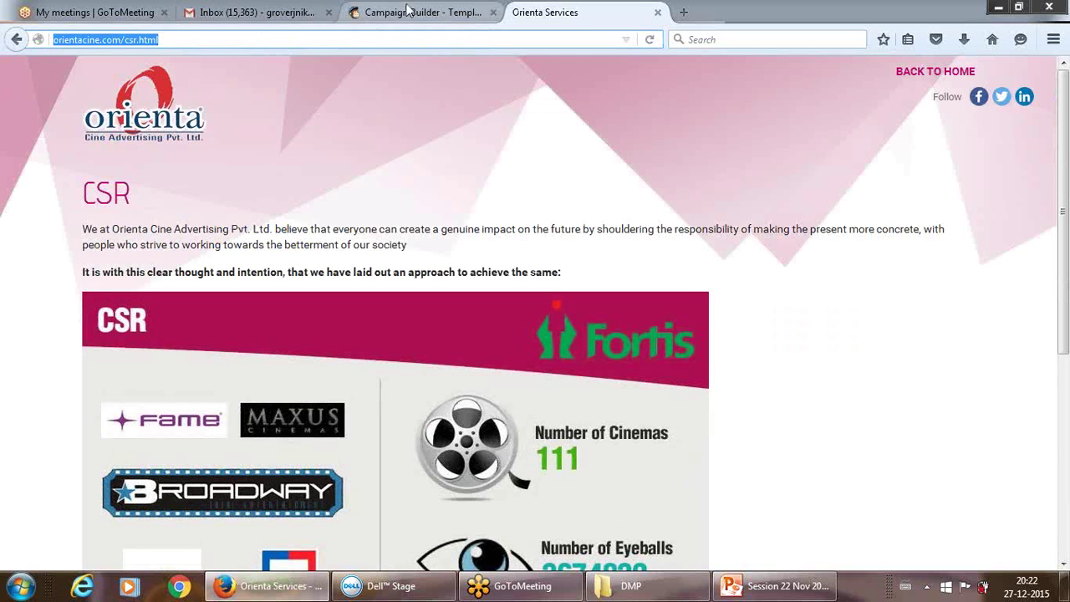
pyautogui.click(368, 12)
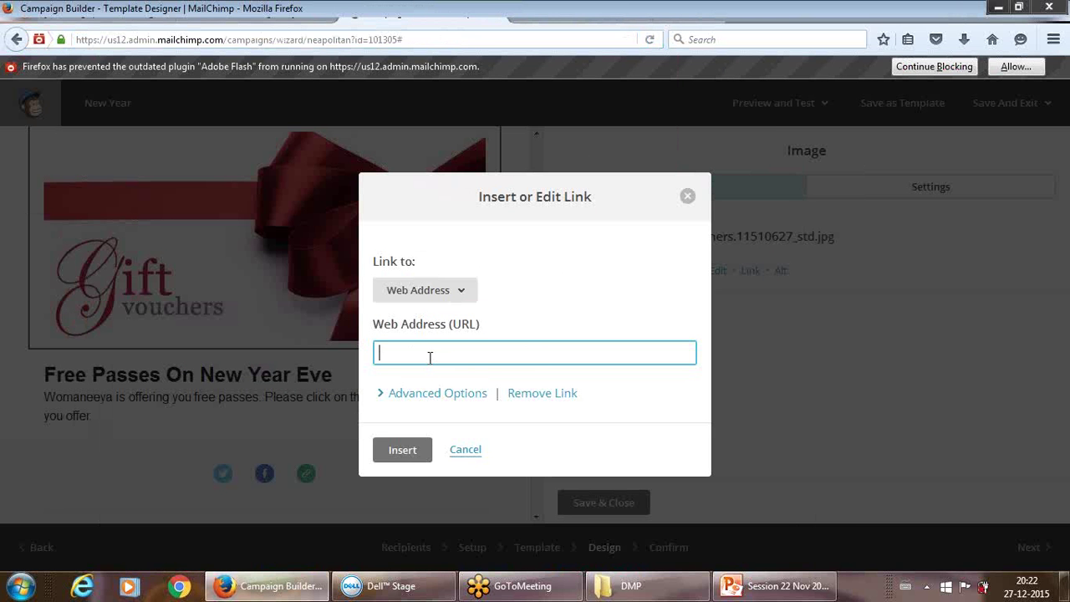
pyautogui.hotkey('ctrl', 'v')
pyautogui.click(408, 452)
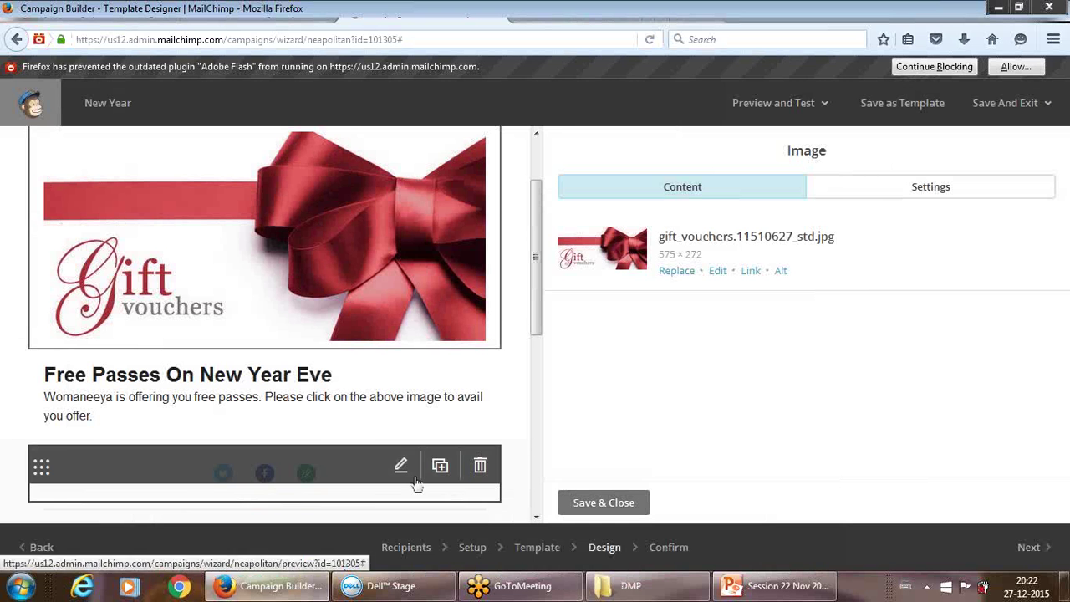
pyautogui.click(371, 496)
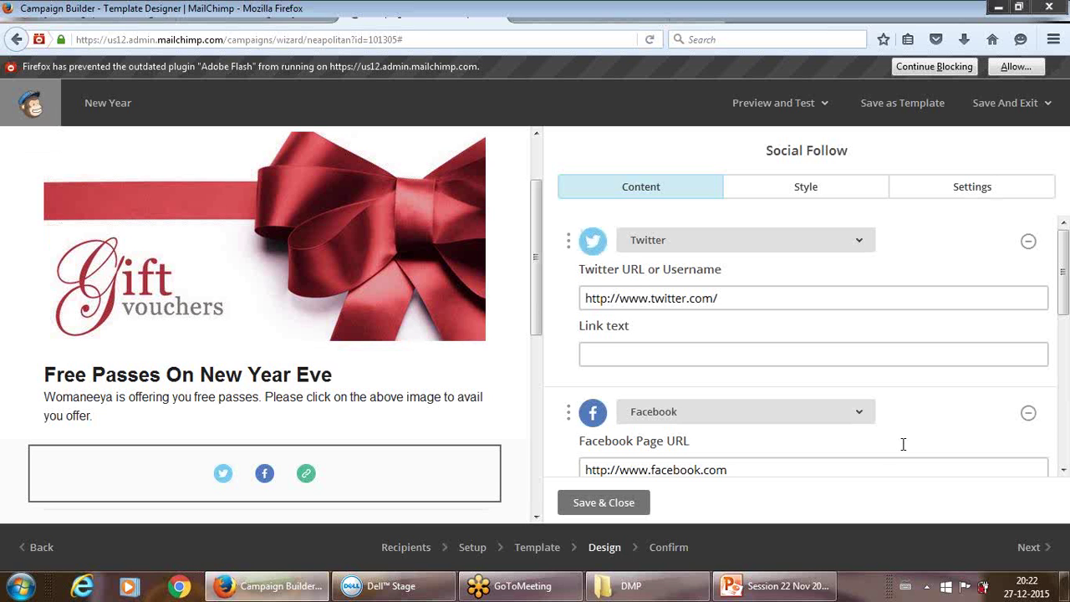
pyautogui.moveTo(306, 489)
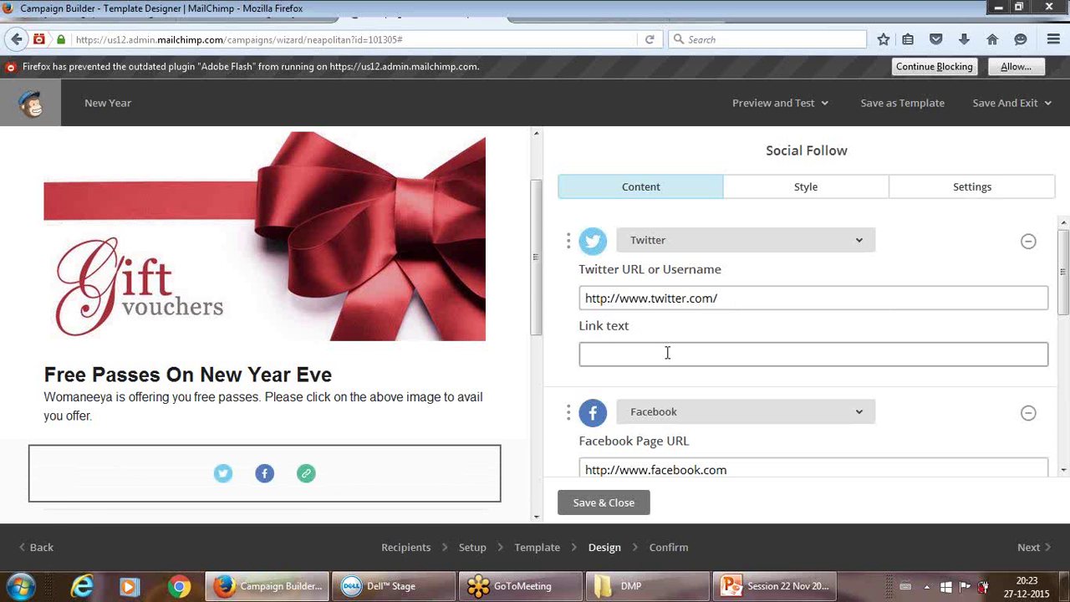
pyautogui.click(744, 291)
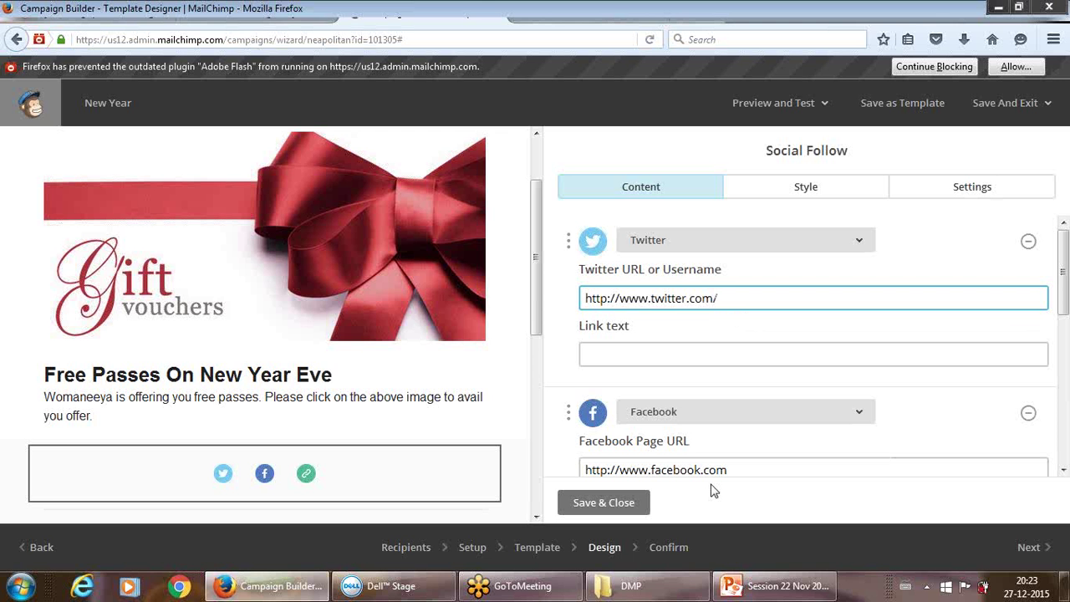
pyautogui.moveTo(500, 507)
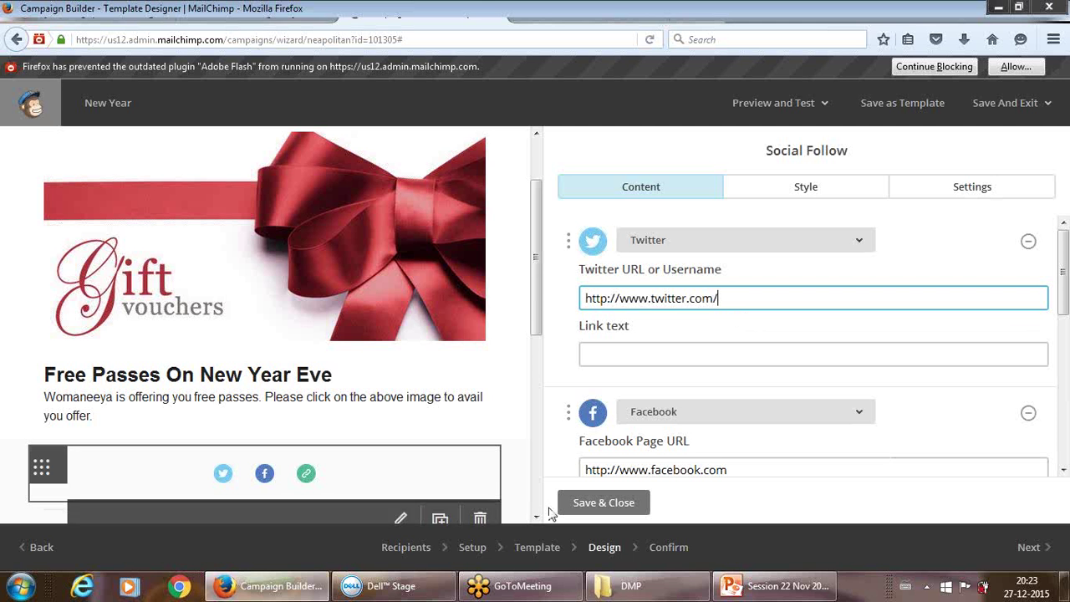
# Save and close the Social Follow block, then check the email preview down to the footer.
pyautogui.click(603, 502)
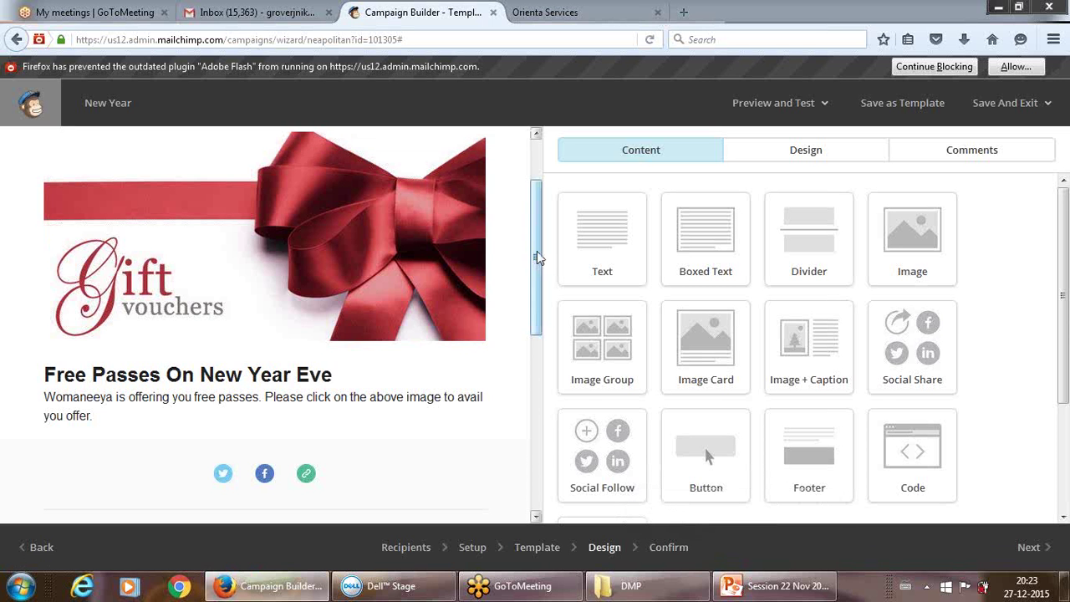
pyautogui.moveTo(537, 251); pyautogui.dragTo(536, 384)
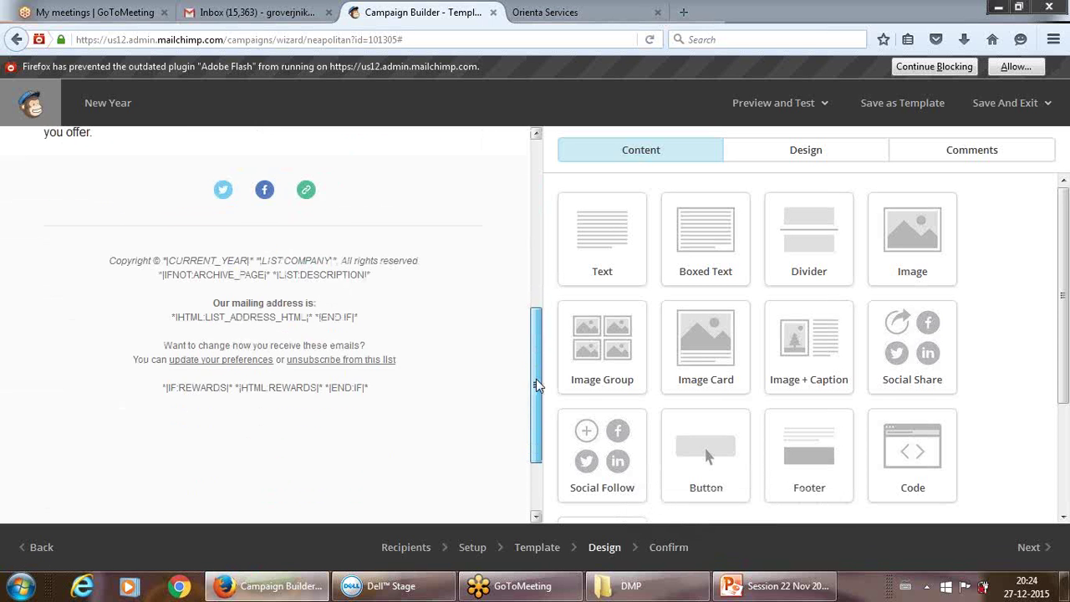
pyautogui.moveTo(538, 384); pyautogui.dragTo(539, 181)
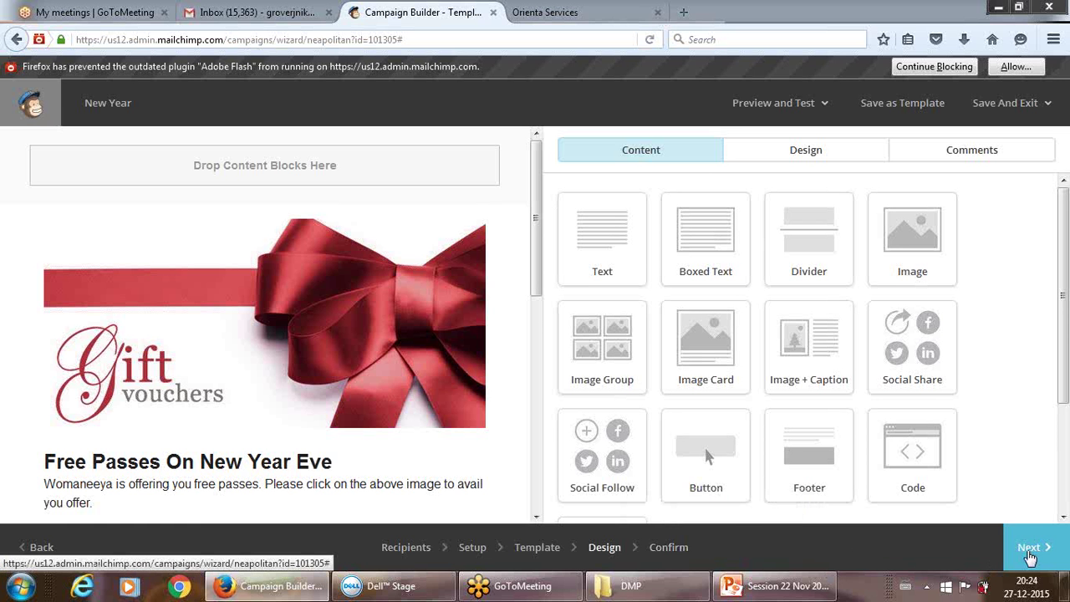
# Review the campaign checklist and bring up the launch dialog for DMP New List's 3 subscribers.
pyautogui.click(1030, 556)
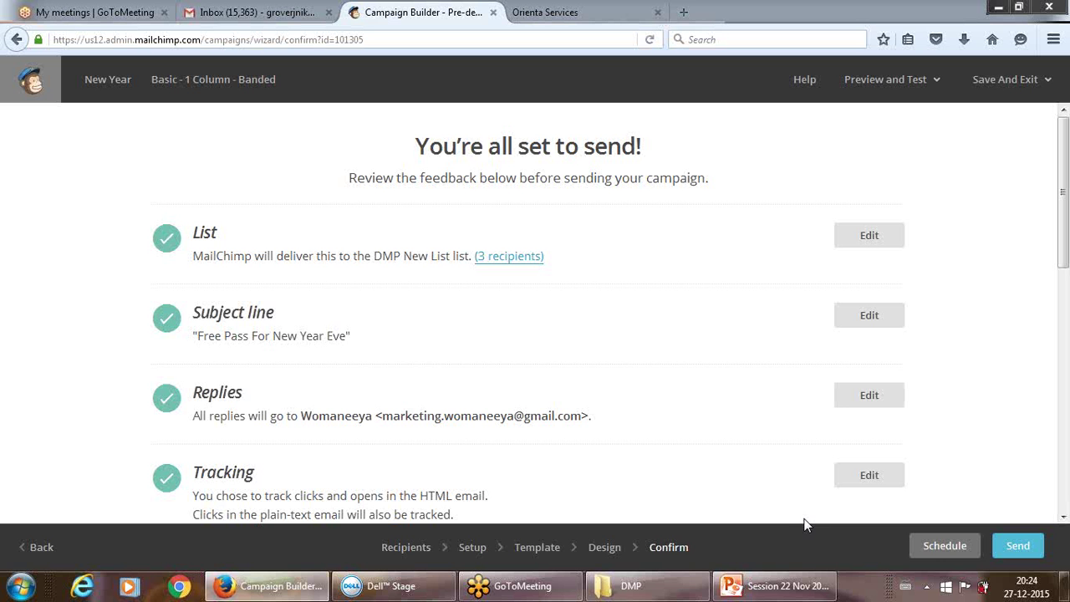
pyautogui.click(1017, 547)
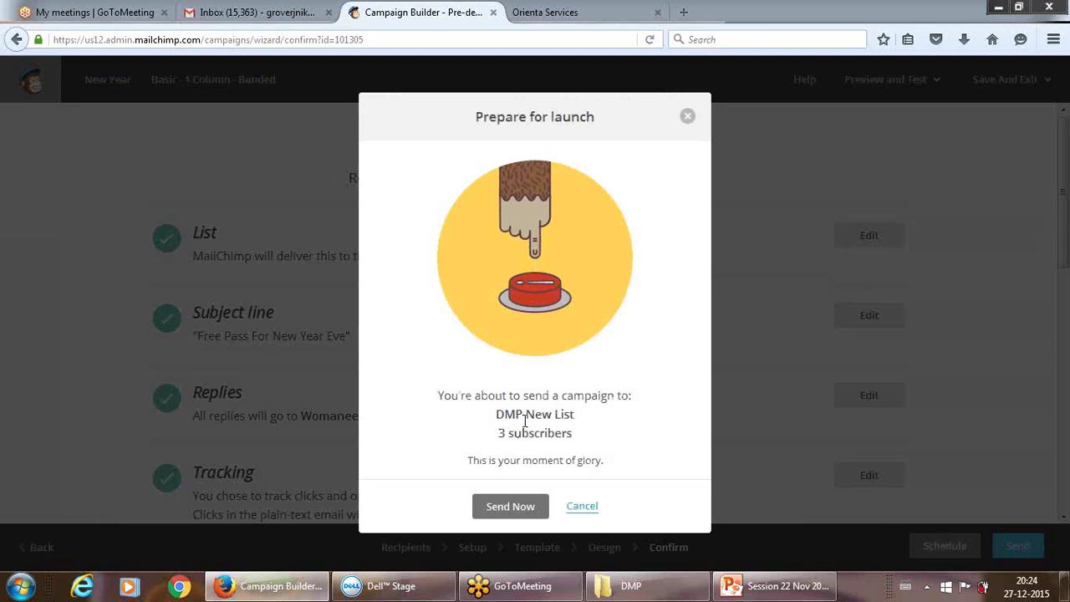
# Confirm sending the New Year campaign to DMP New List to reach the High Fives page.
pyautogui.click(509, 510)
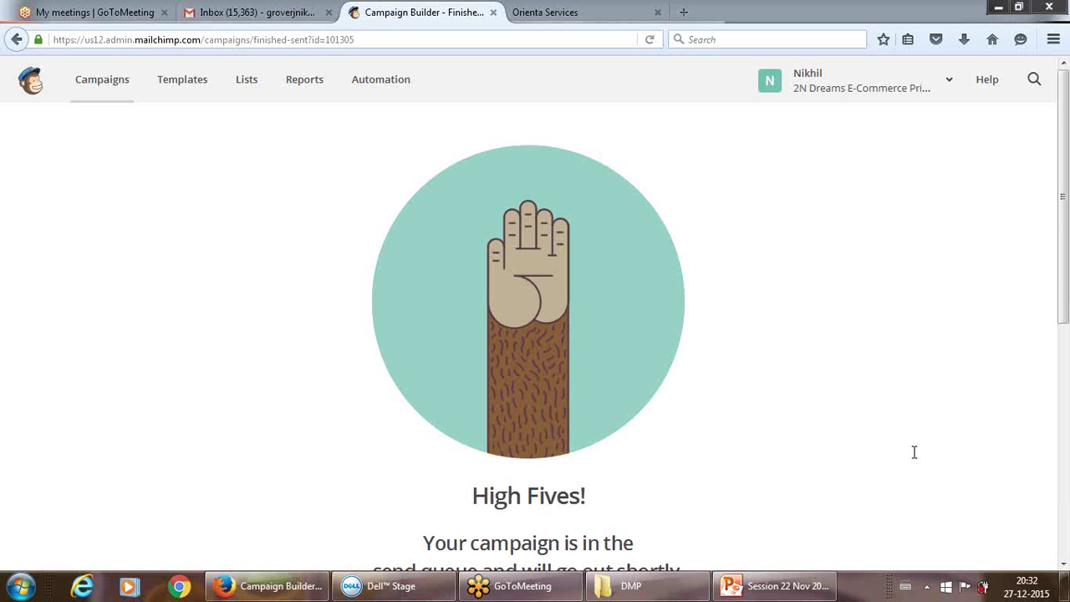
pyautogui.click(755, 596)
pyautogui.click(755, 596)
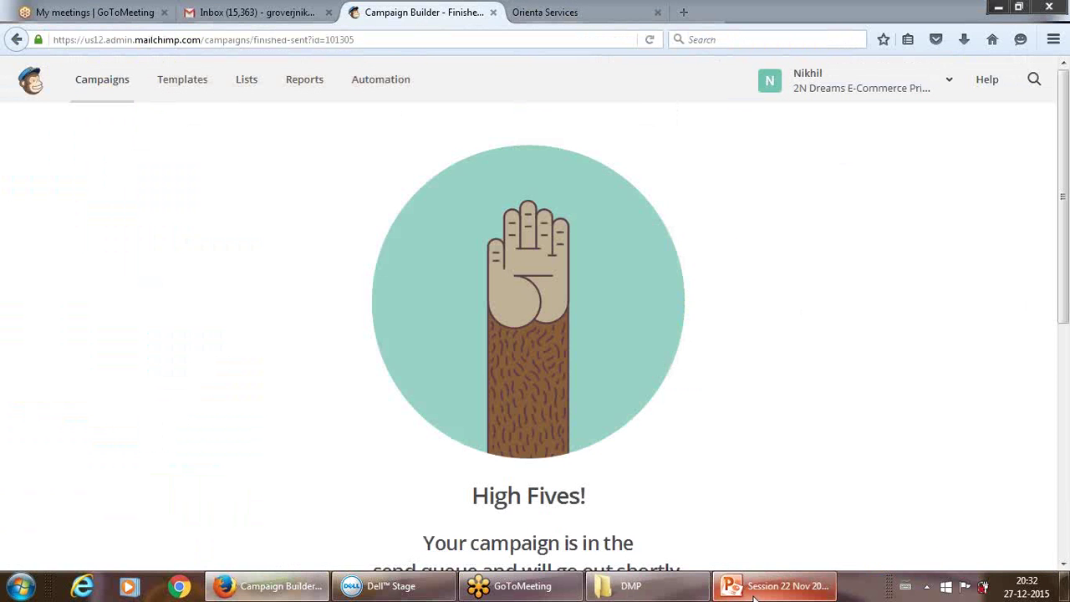
# In the DMP folder, preview the 'Session 27 Dec 2015 - Facebook.pptx' presentation.
pyautogui.click(597, 589)
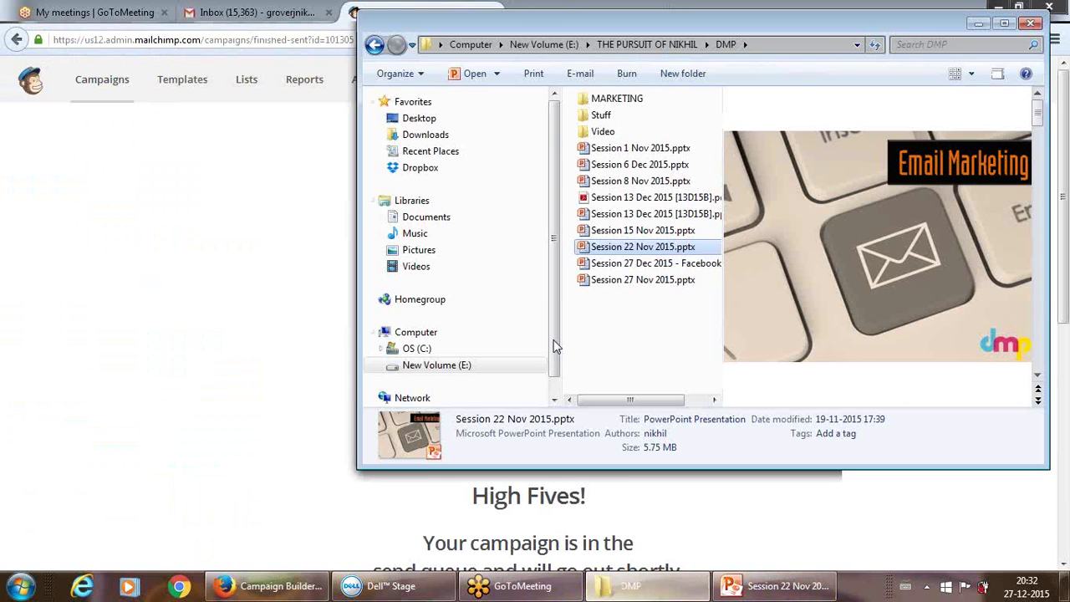
pyautogui.click(623, 281)
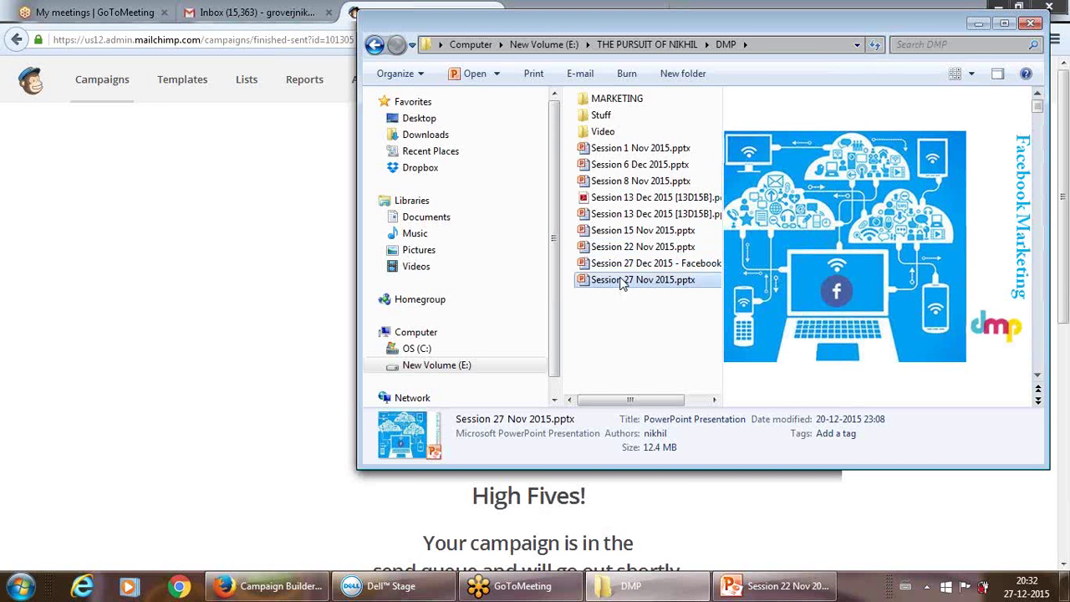
pyautogui.click(619, 266)
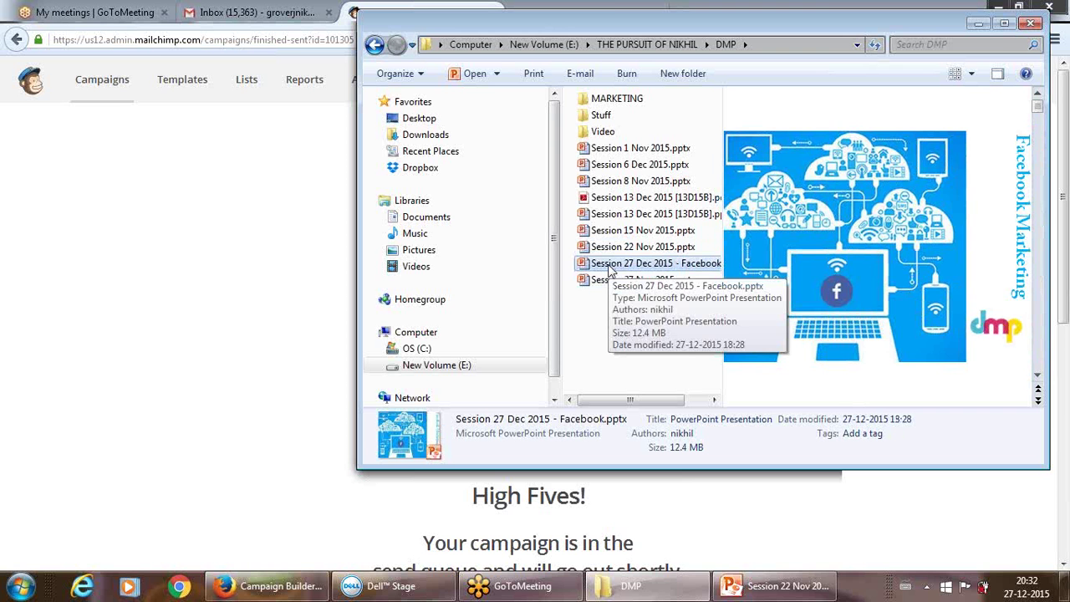
pyautogui.doubleClick(609, 266)
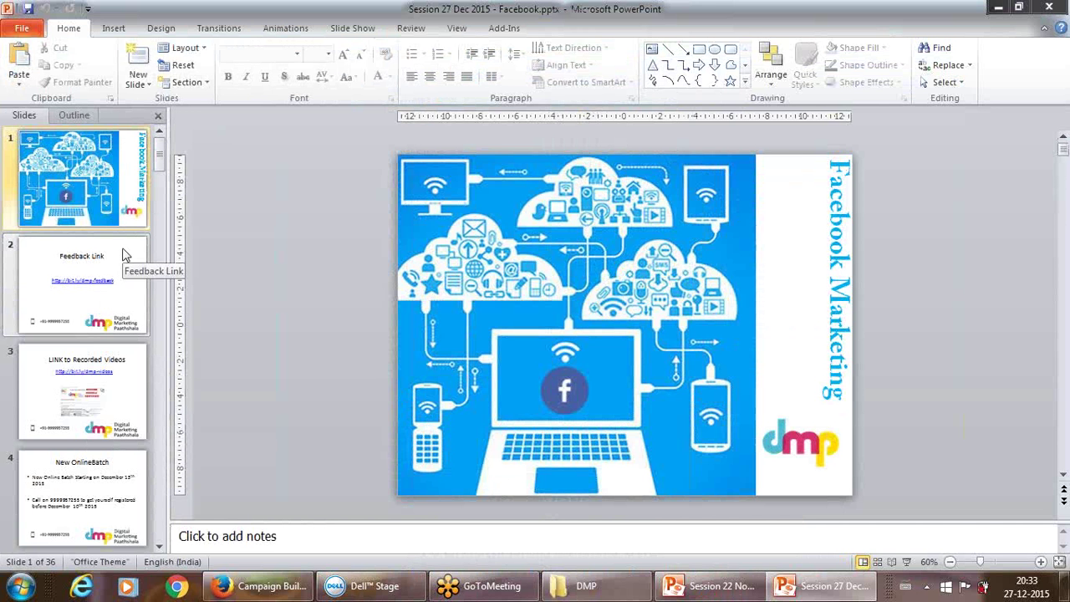
pyautogui.click(124, 255)
pyautogui.press('Down')
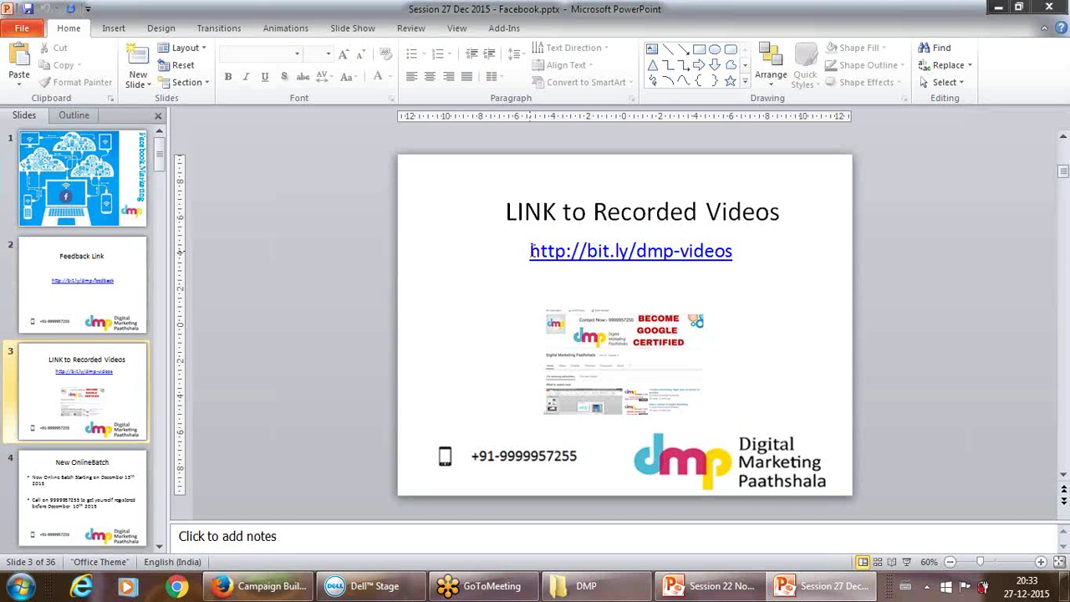
pyautogui.moveTo(533, 250); pyautogui.dragTo(671, 270)
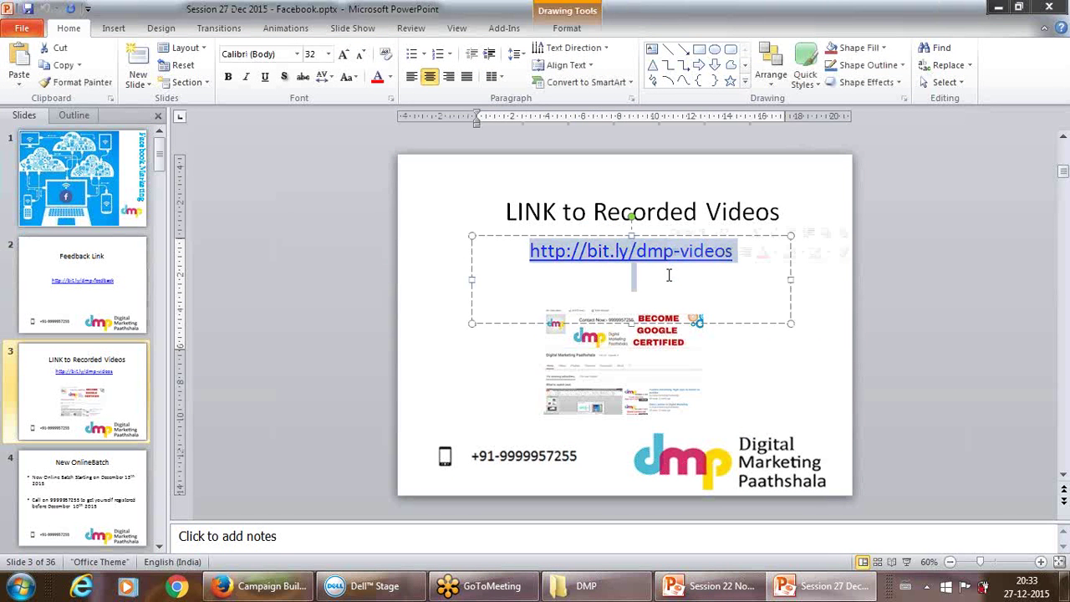
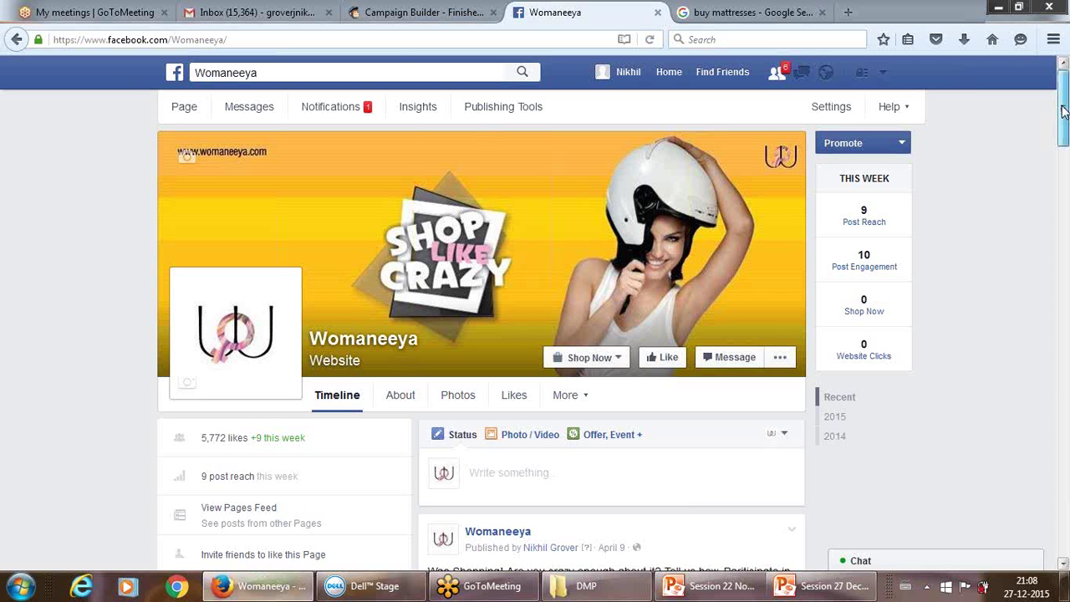
# Scroll the Womaneeya timeline down to the Bella Rosa floral dress post at Rs 1999.
pyautogui.moveTo(1062, 111); pyautogui.dragTo(1062, 281)
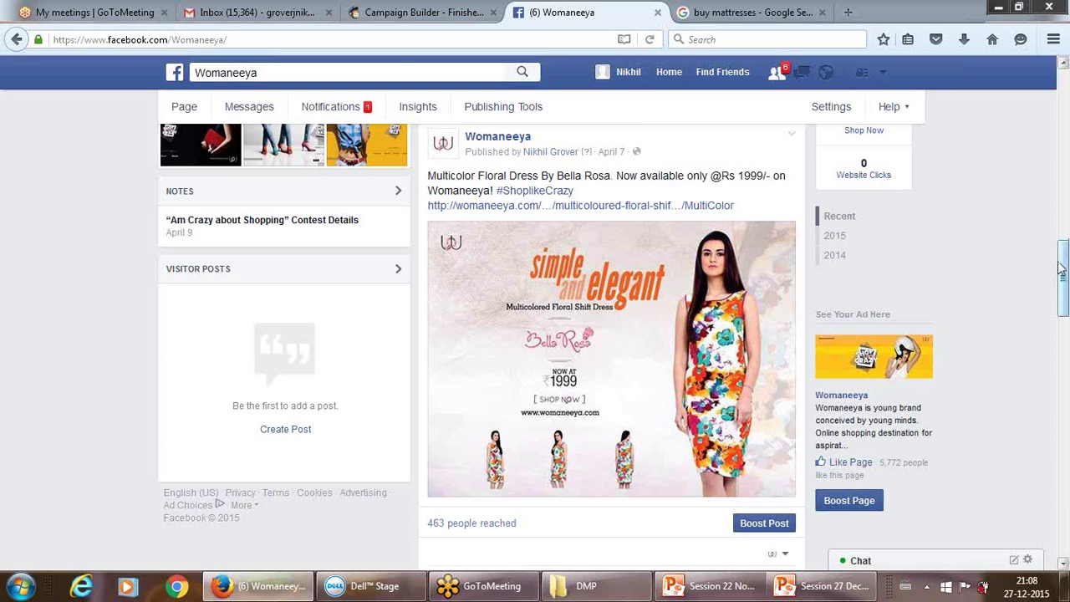
pyautogui.moveTo(1063, 269); pyautogui.dragTo(1064, 282)
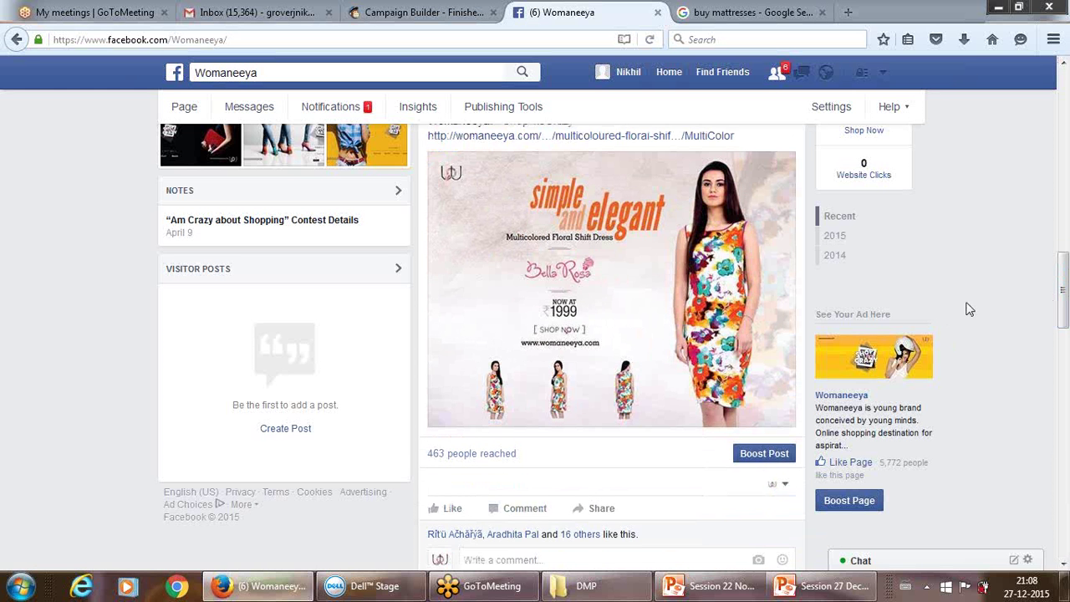
pyautogui.moveTo(1064, 288); pyautogui.dragTo(1065, 296)
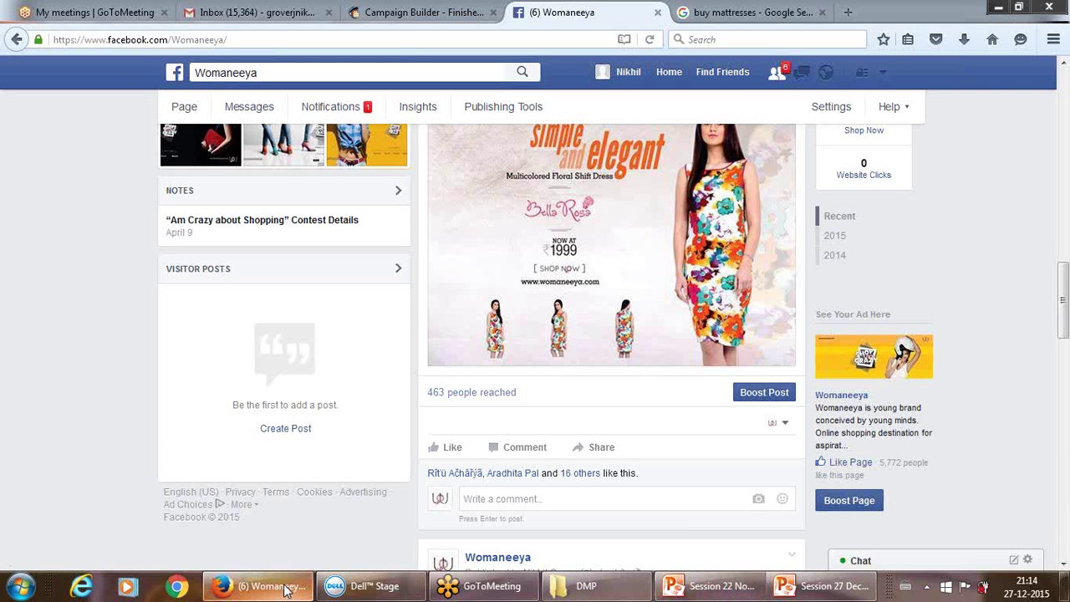
# Scroll back to the top of the Womaneeya page to show its cover and weekly statistics.
pyautogui.moveTo(284, 589)
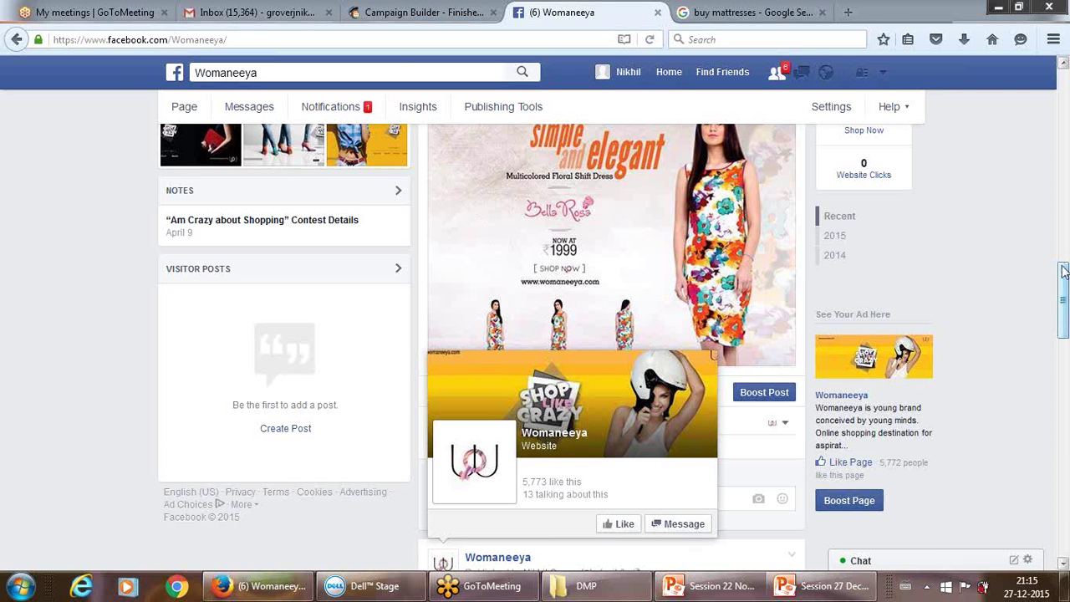
pyautogui.scroll(10, 1057, 117)
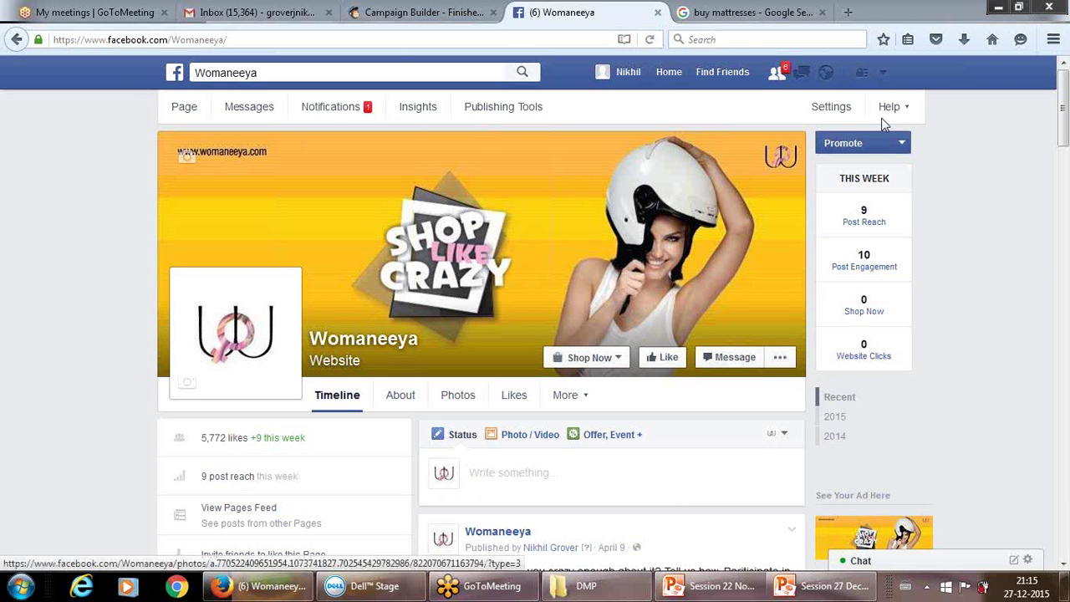
# Use the page's Promote menu to open Ads Manager.
pyautogui.click(889, 146)
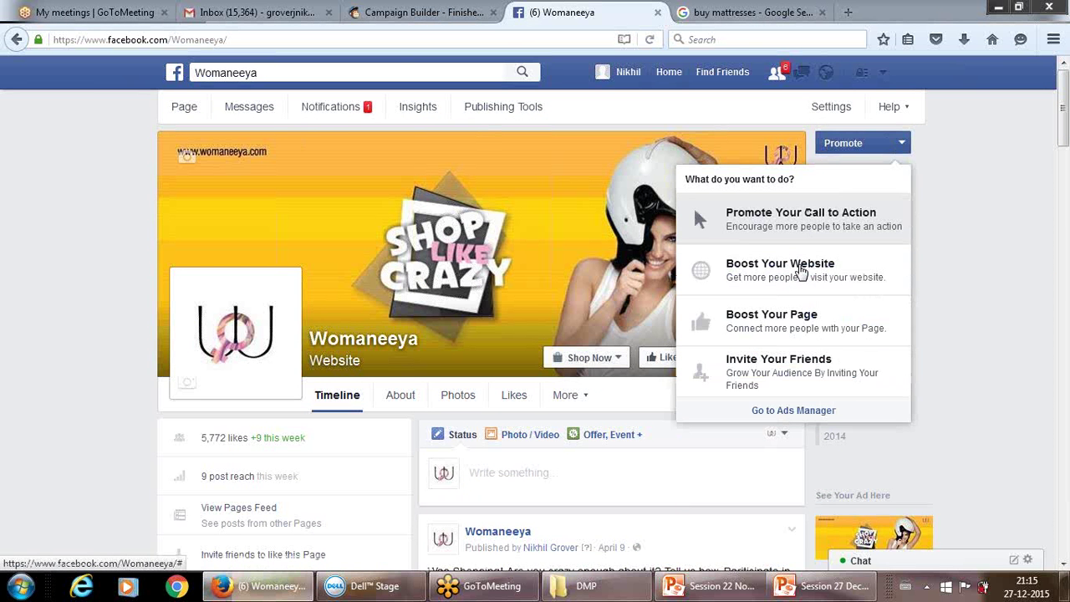
pyautogui.click(784, 411)
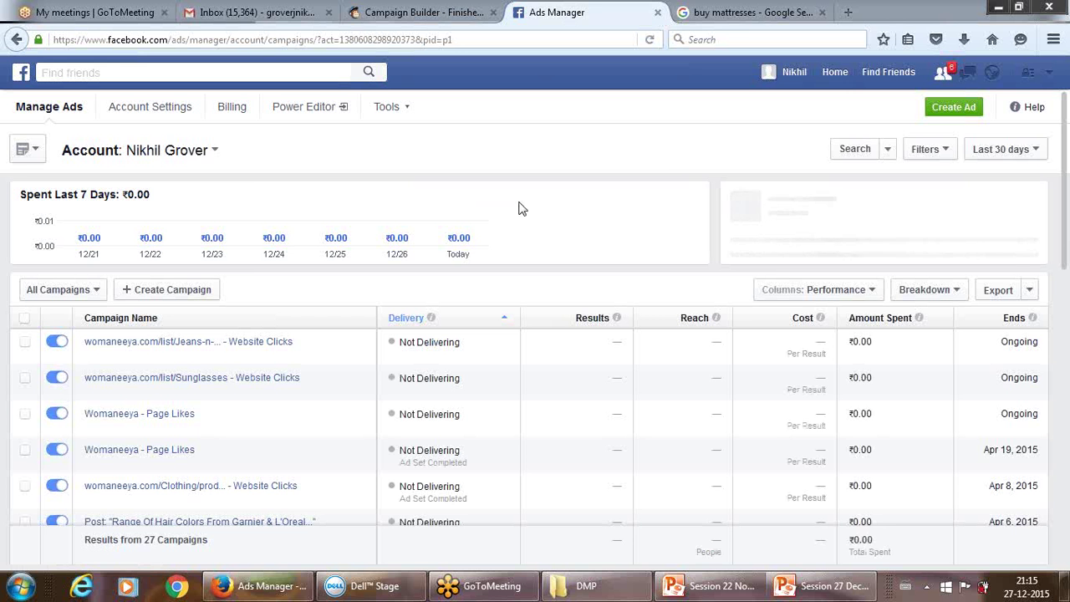
# Start a new ad in Ads Manager to bring up the campaign objective choices.
pyautogui.click(948, 107)
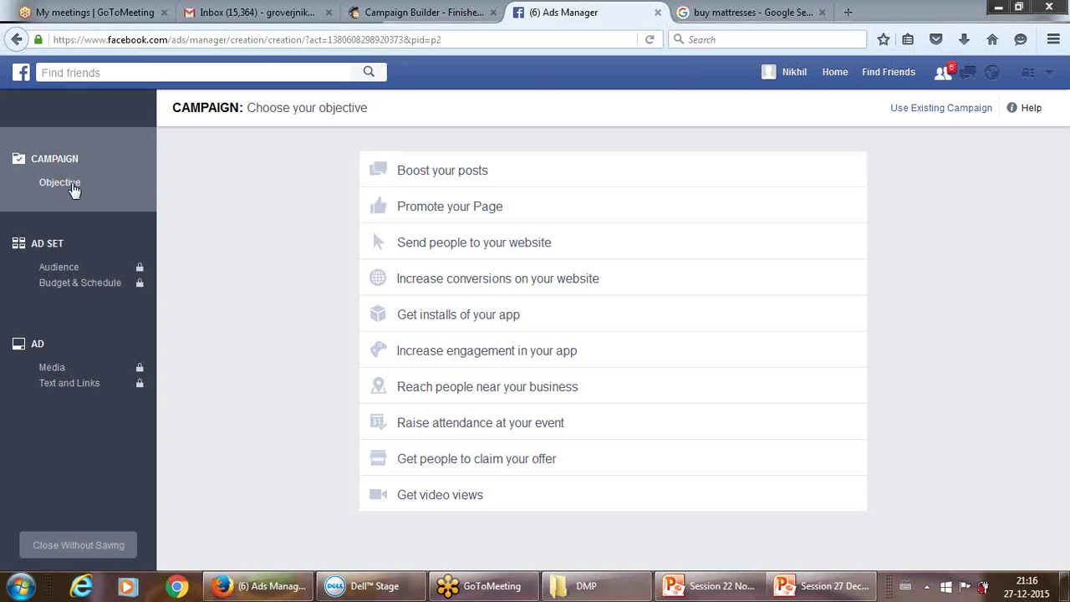
pyautogui.moveTo(460, 194)
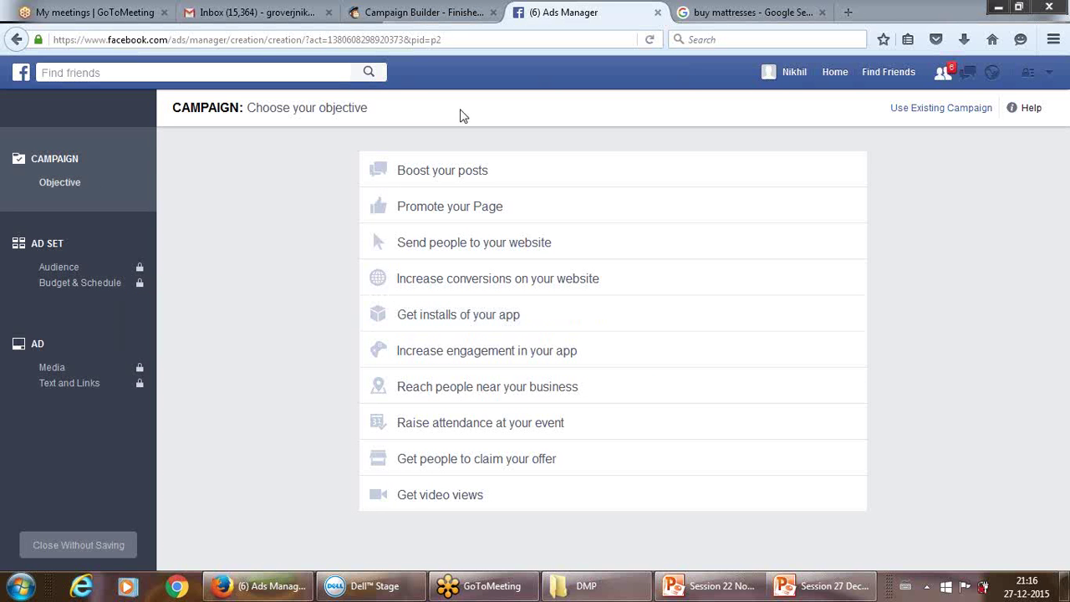
pyautogui.moveTo(460, 174)
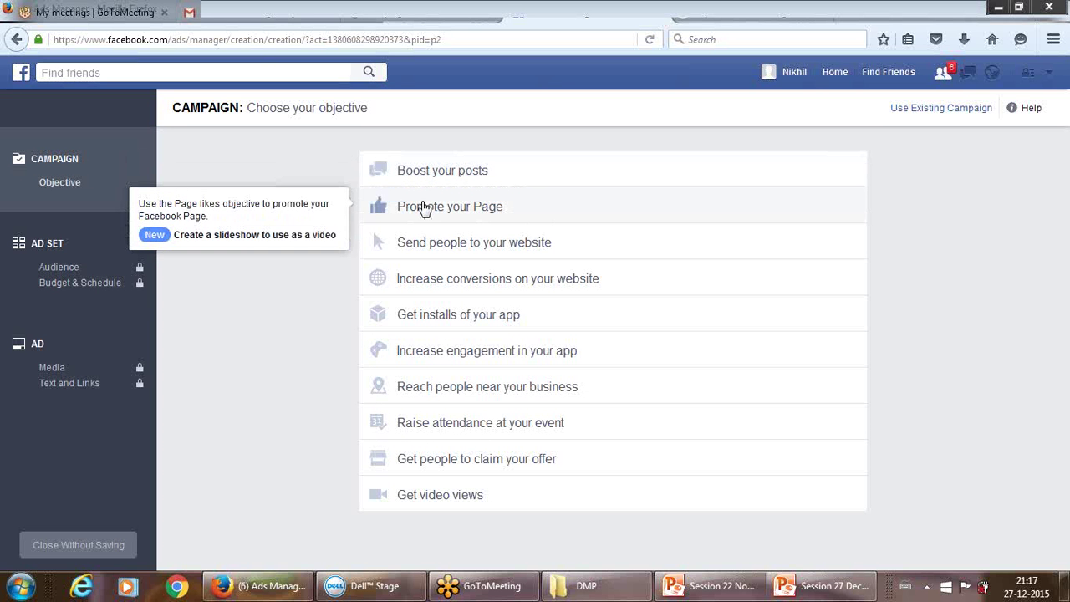
# Pick the Page likes objective, add 'Dec' to the campaign name, and continue to audience and budget.
pyautogui.click(424, 209)
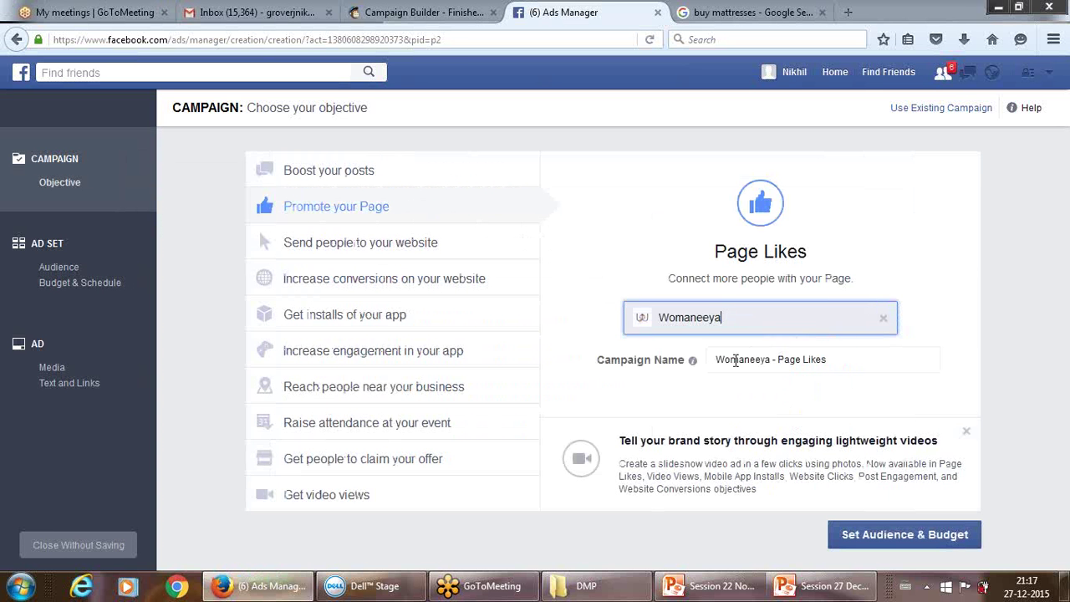
pyautogui.click(839, 364)
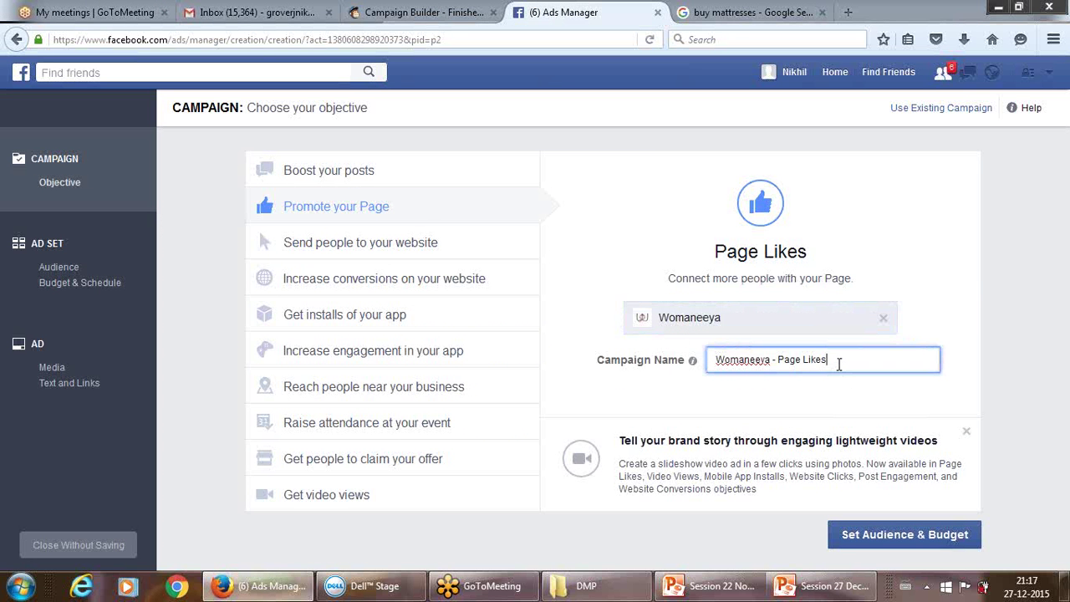
pyautogui.write('Dec')
pyautogui.click(855, 537)
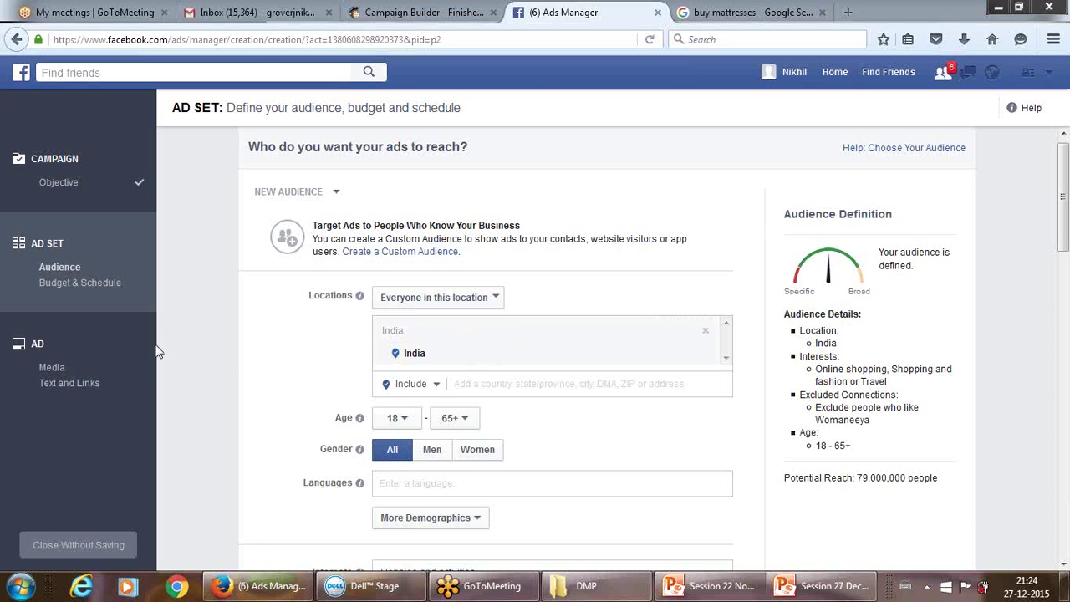
# Keep reaching everyone in the location and target Bangalore, Karnataka instead of all India.
pyautogui.click(465, 301)
pyautogui.click(437, 233)
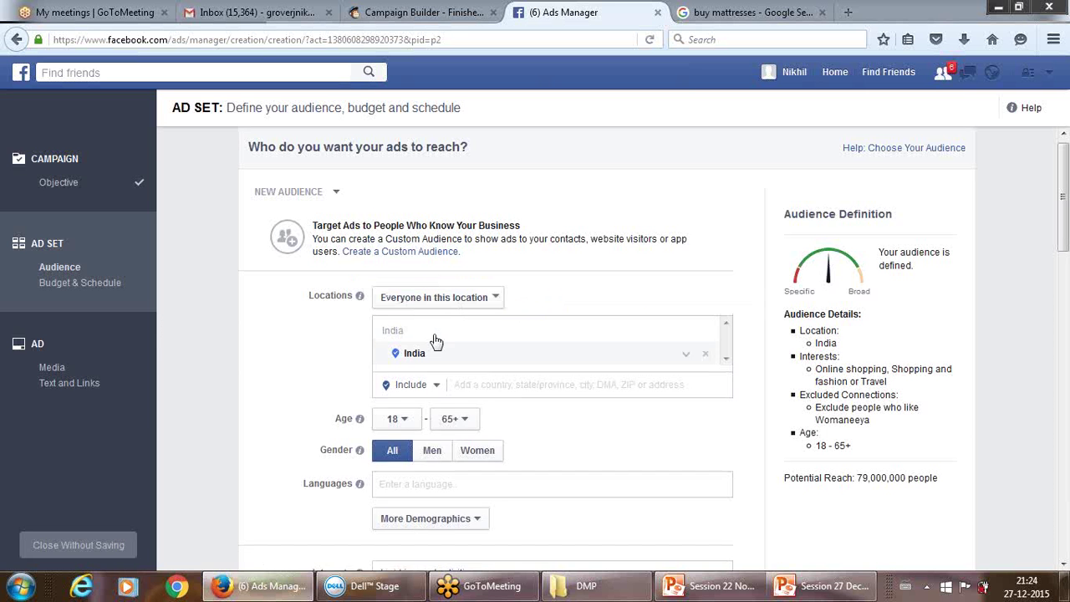
pyautogui.click(465, 387)
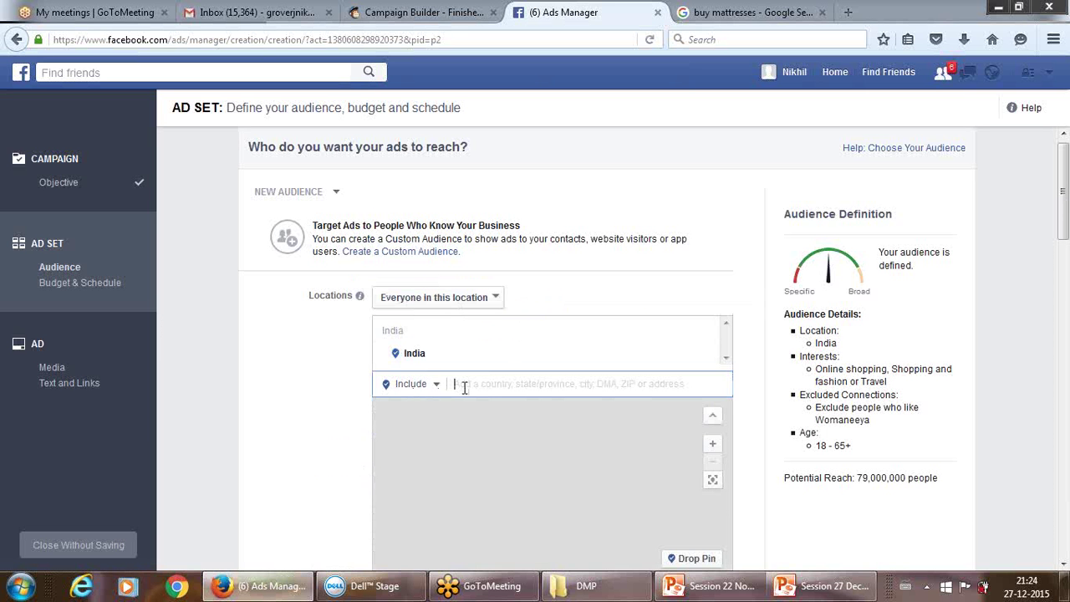
pyautogui.write('ba')
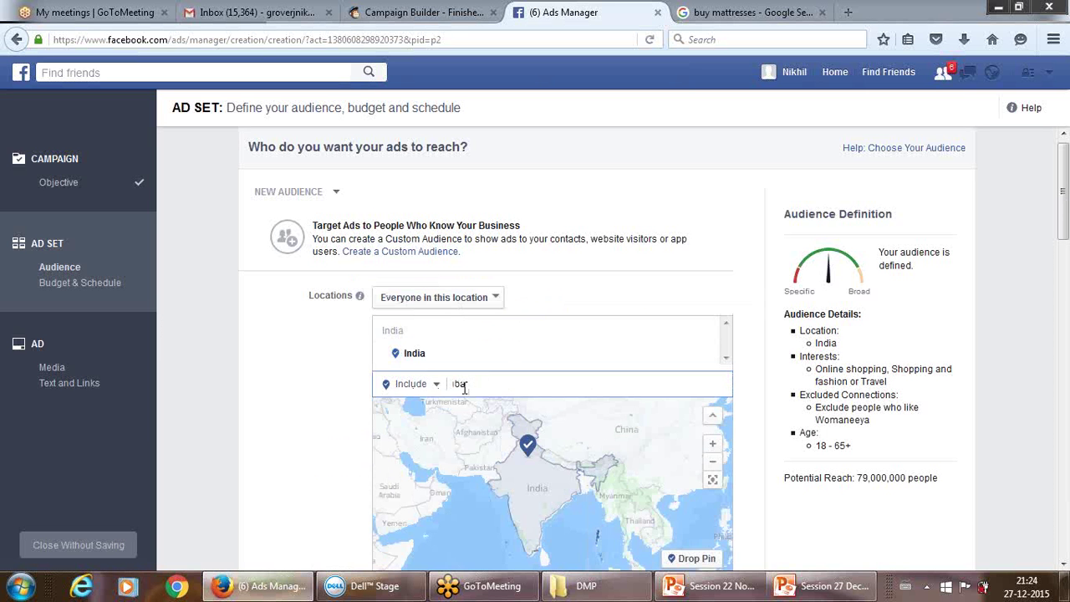
pyautogui.write('nga')
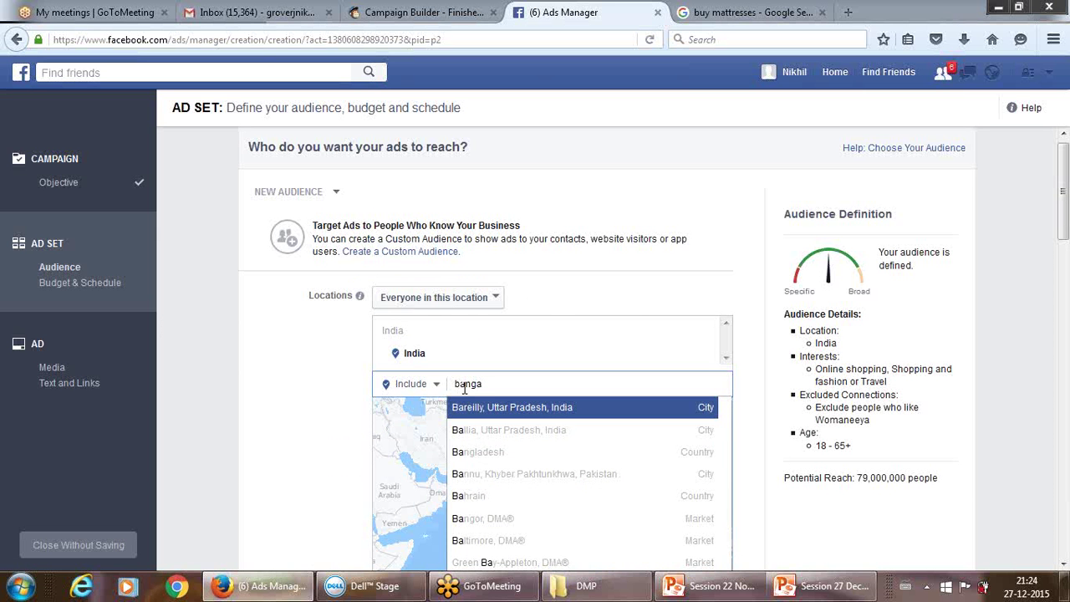
pyautogui.write('lore')
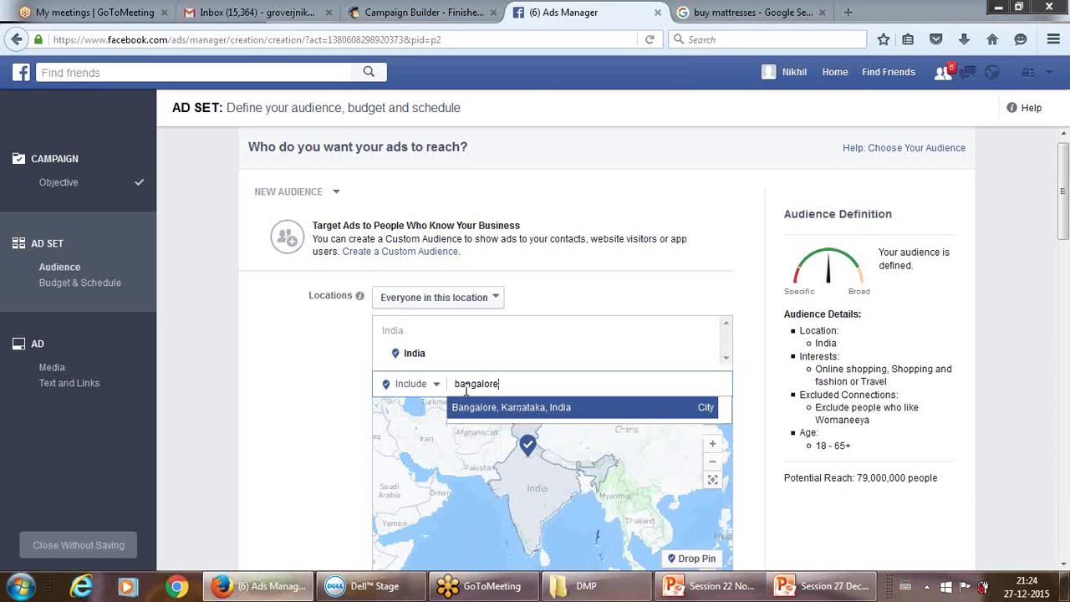
pyautogui.click(491, 408)
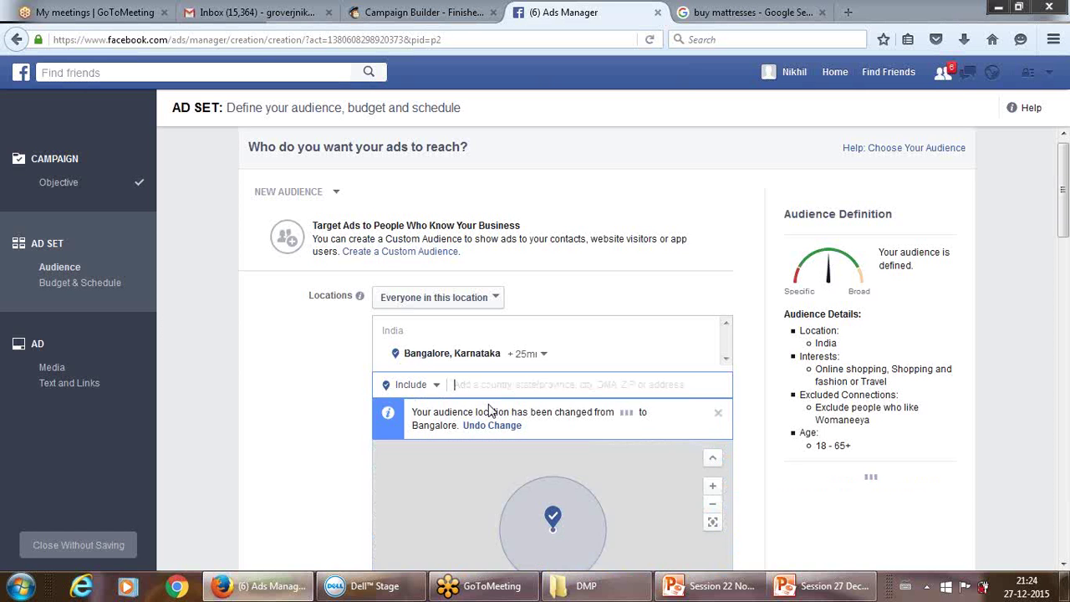
# Add Mumbai, Maharashtra and Delhi to the target locations.
pyautogui.write('mubai')
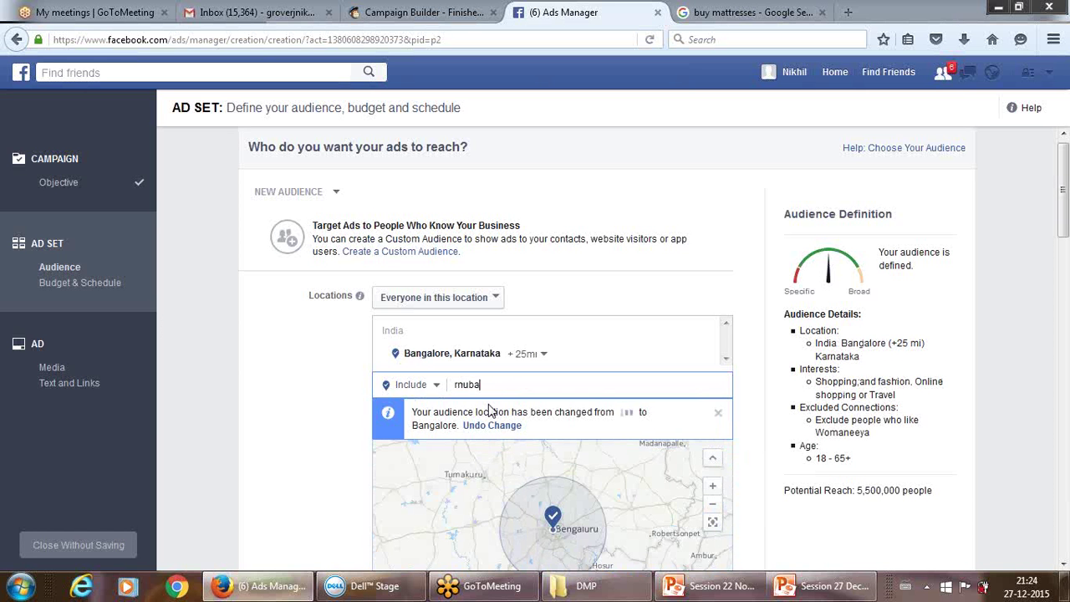
pyautogui.press('BackSpace')
pyautogui.press('BackSpace')
pyautogui.press('BackSpace')
pyautogui.write('mab')
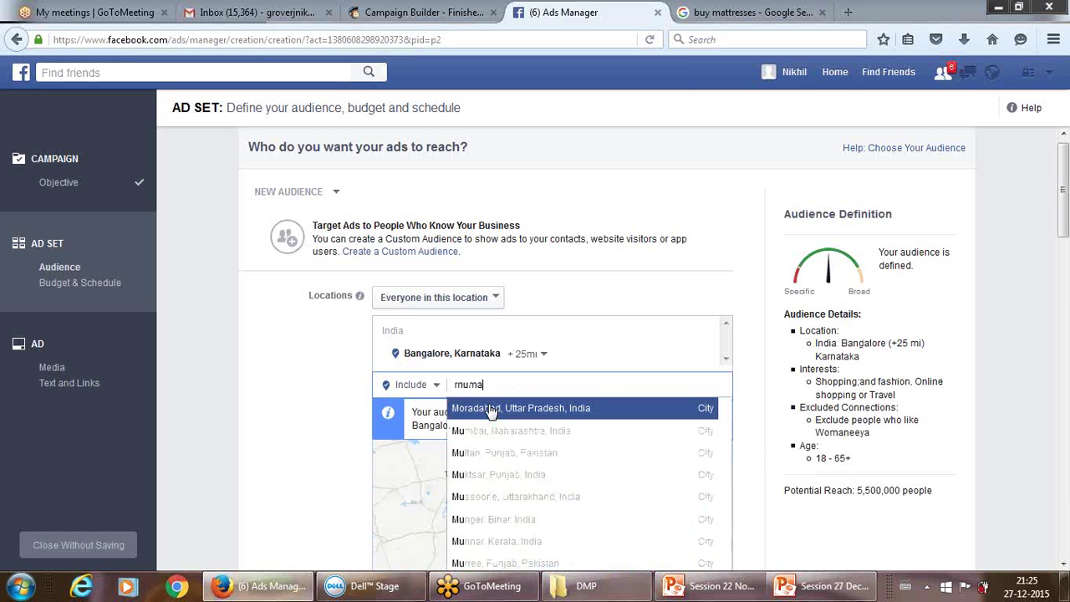
pyautogui.press('BackSpace')
pyautogui.press('BackSpace')
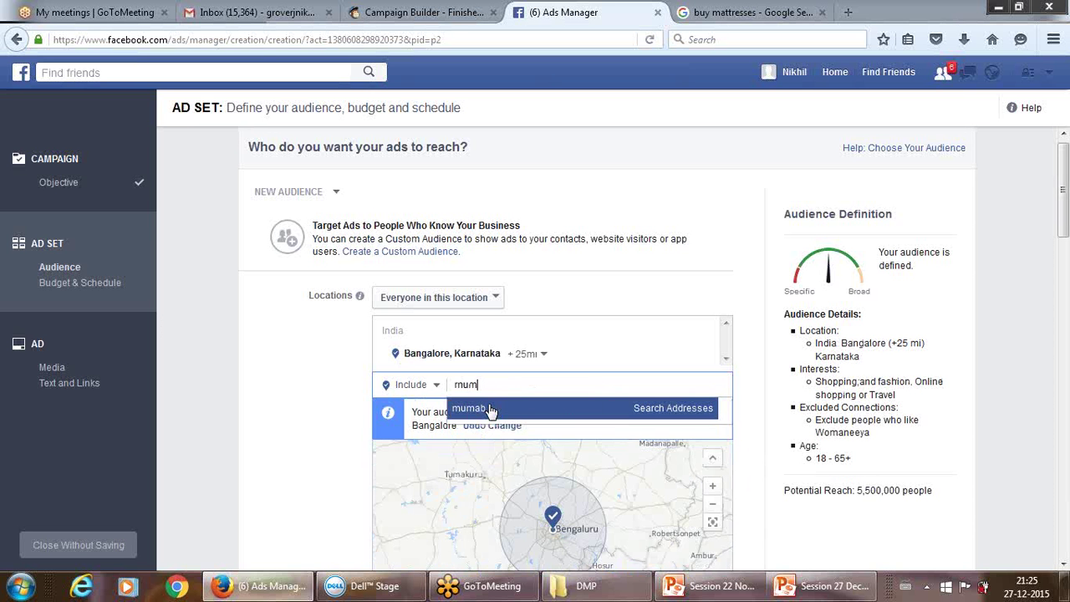
pyautogui.write('bai')
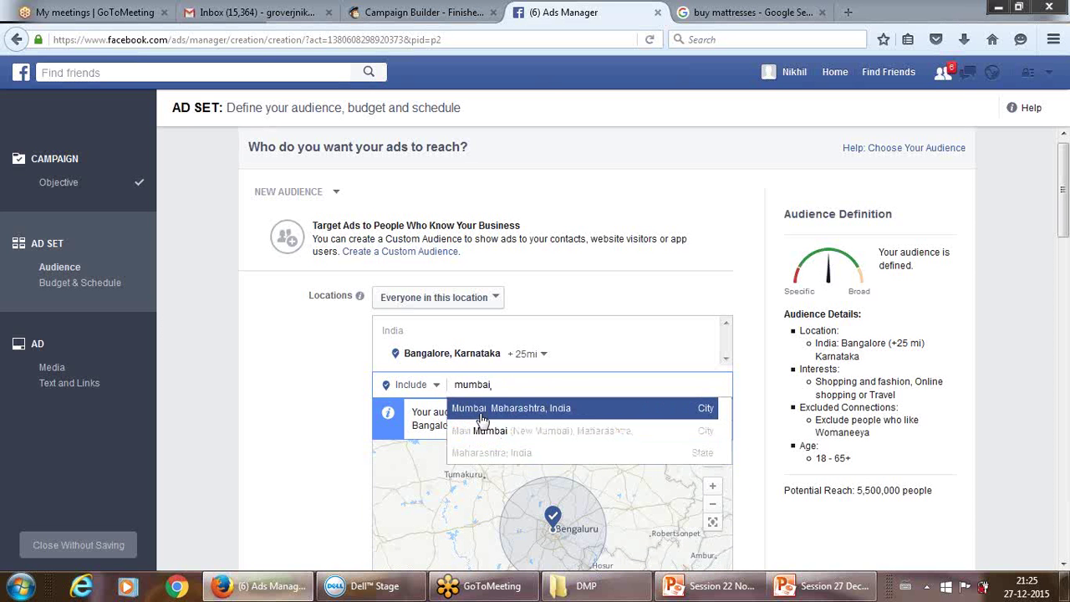
pyautogui.click(483, 409)
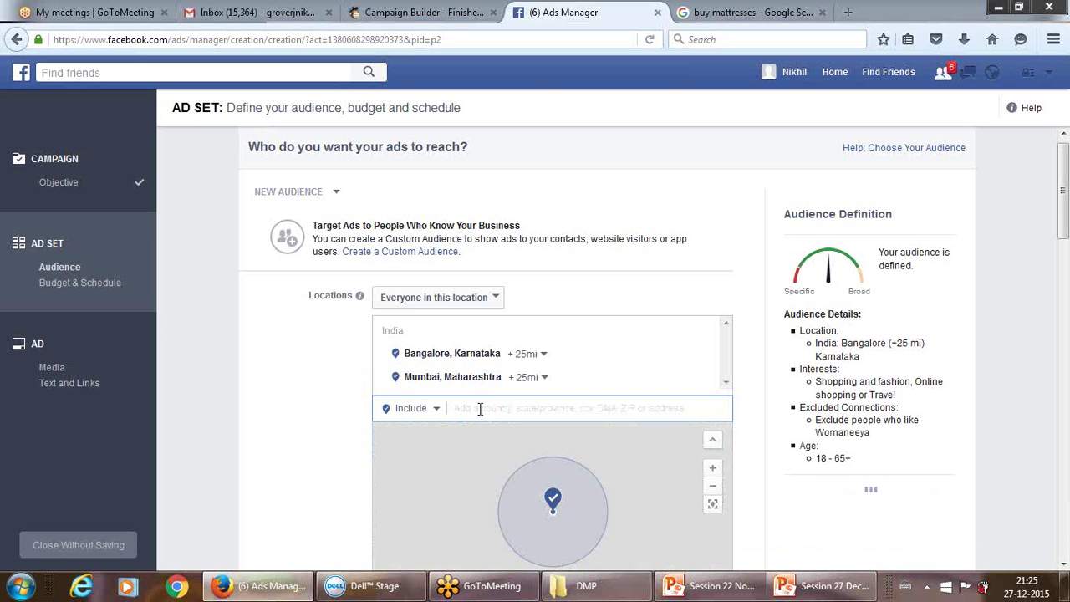
pyautogui.write('delhi')
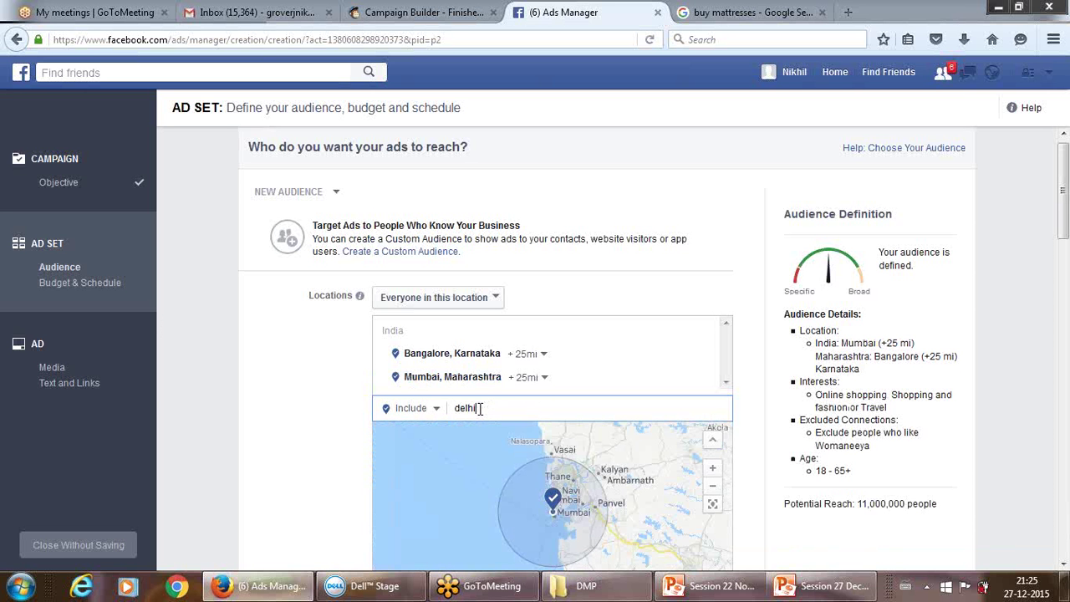
pyautogui.click(482, 422)
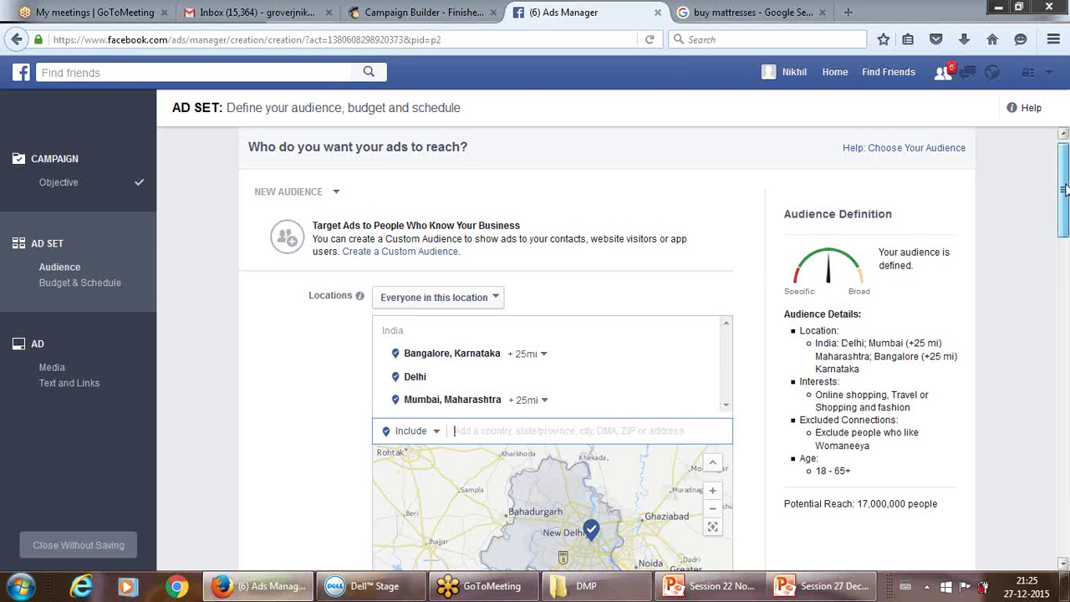
# Set the audience age range to 16–45 and the gender to Women only.
pyautogui.moveTo(1064, 188); pyautogui.dragTo(1064, 246)
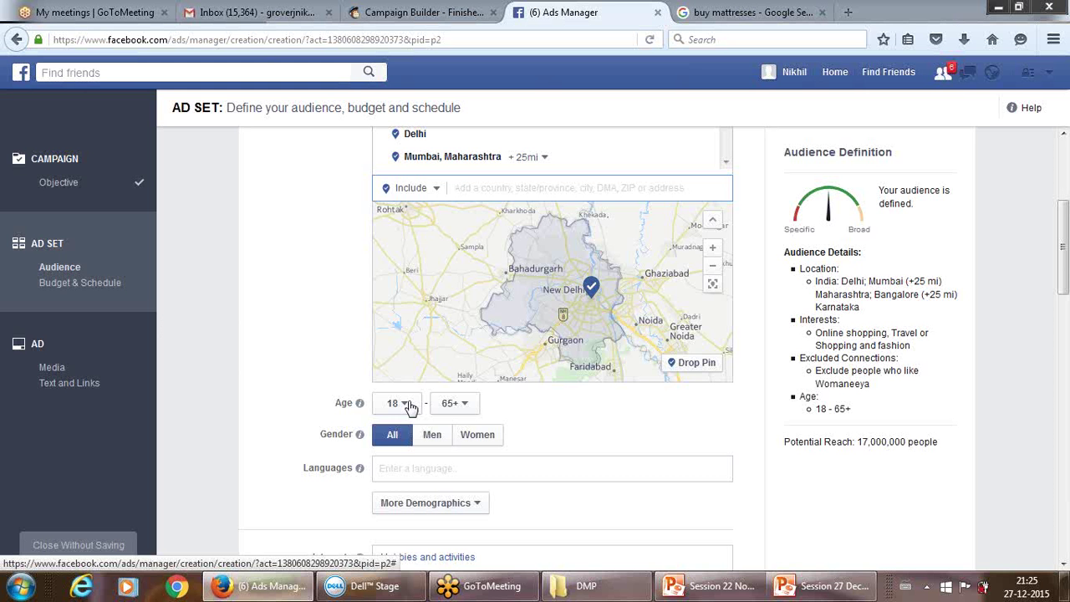
pyautogui.click(409, 406)
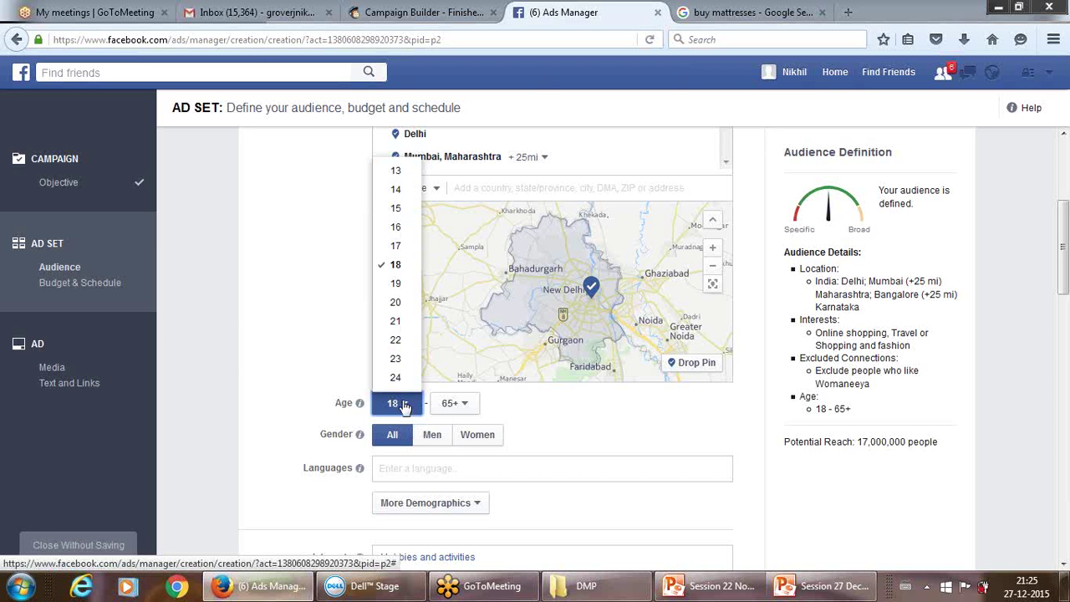
pyautogui.click(398, 226)
pyautogui.click(454, 402)
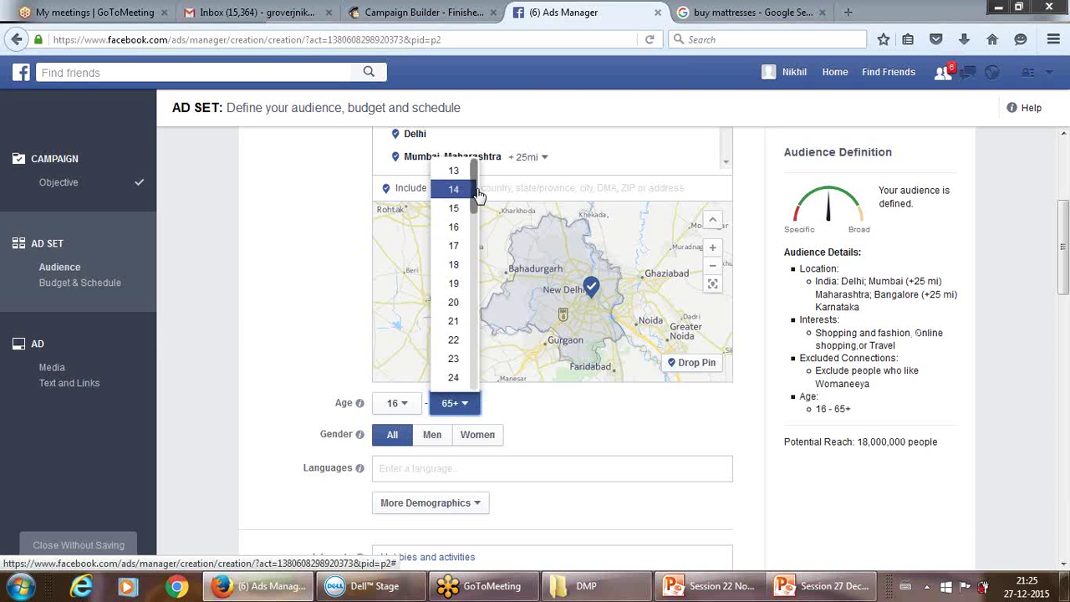
pyautogui.scroll(-3, 477, 205)
pyautogui.scroll(-4, 472, 234)
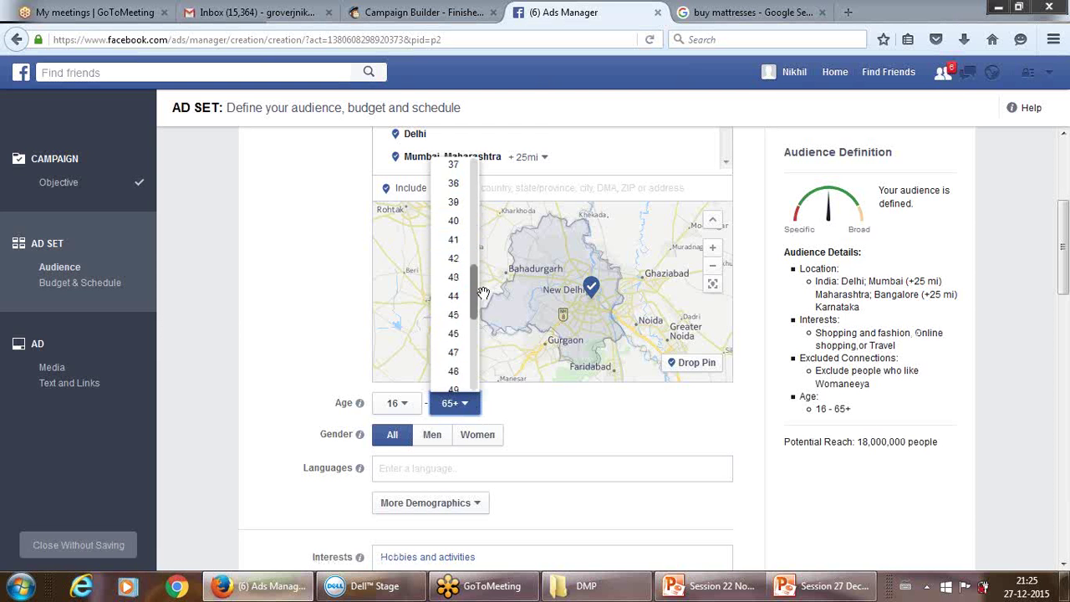
pyautogui.click(461, 320)
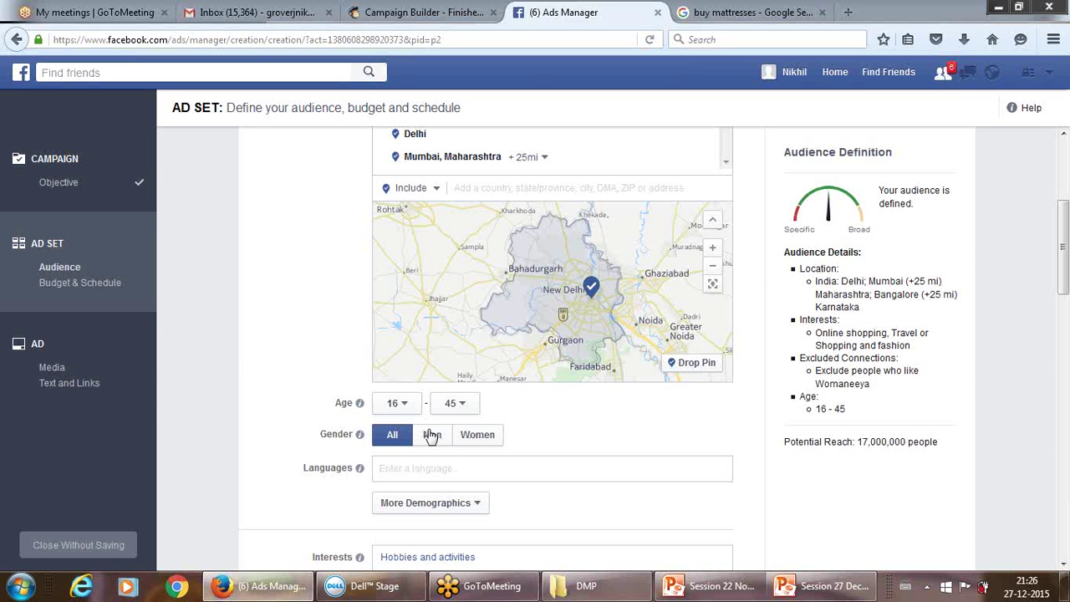
pyautogui.click(474, 443)
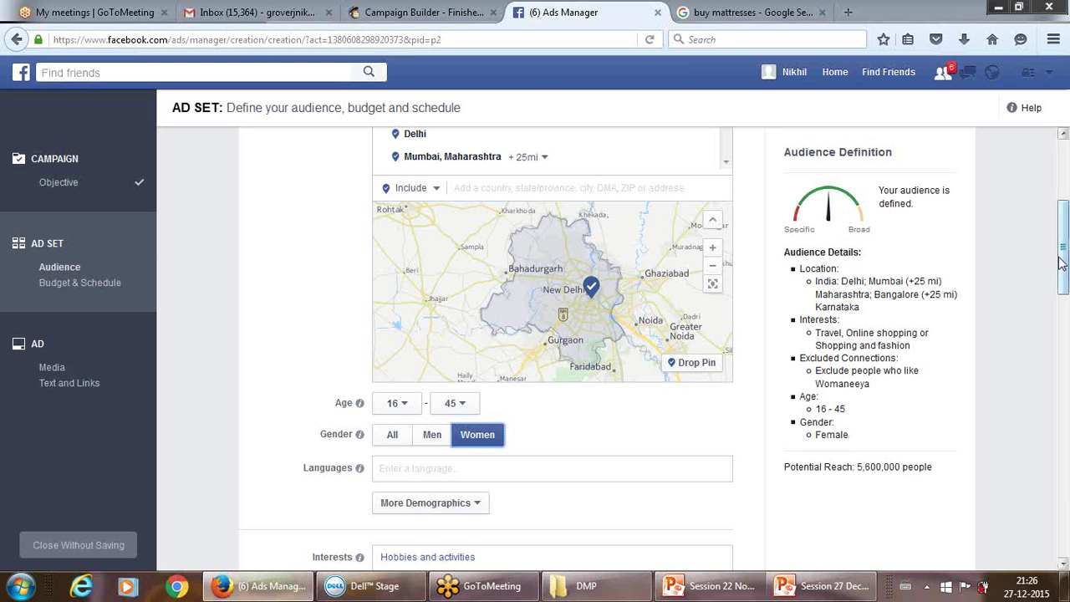
pyautogui.moveTo(1062, 270); pyautogui.dragTo(1060, 320)
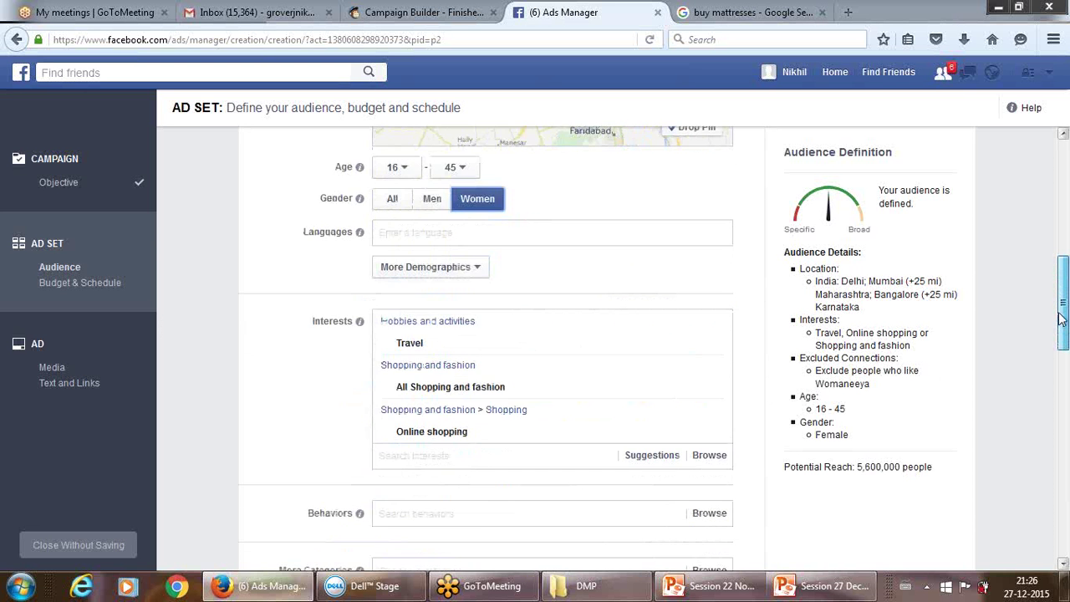
pyautogui.moveTo(434, 337)
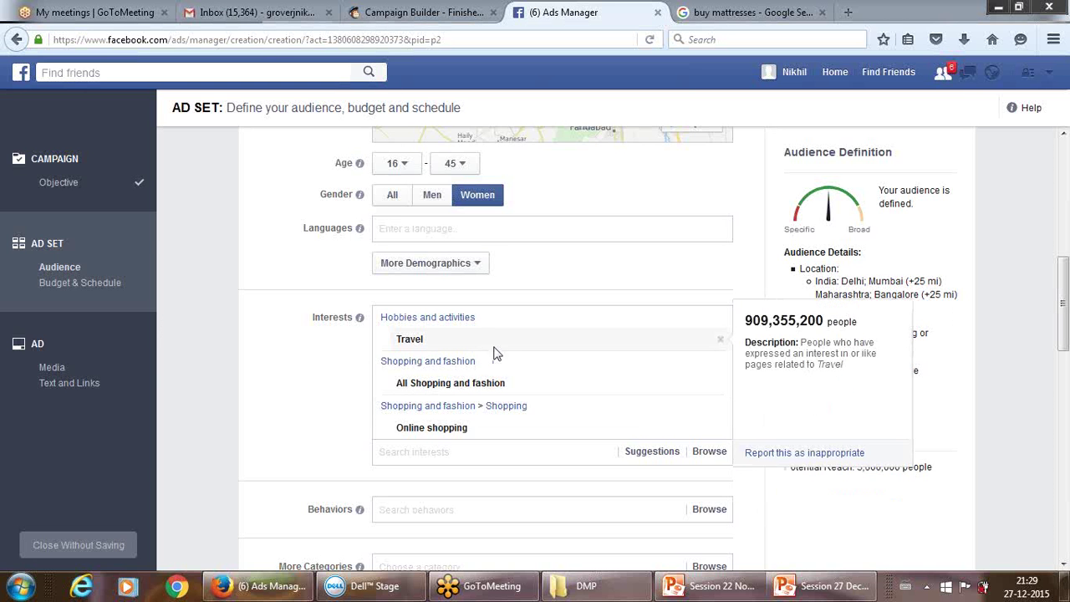
pyautogui.moveTo(502, 344)
pyautogui.moveTo(543, 383)
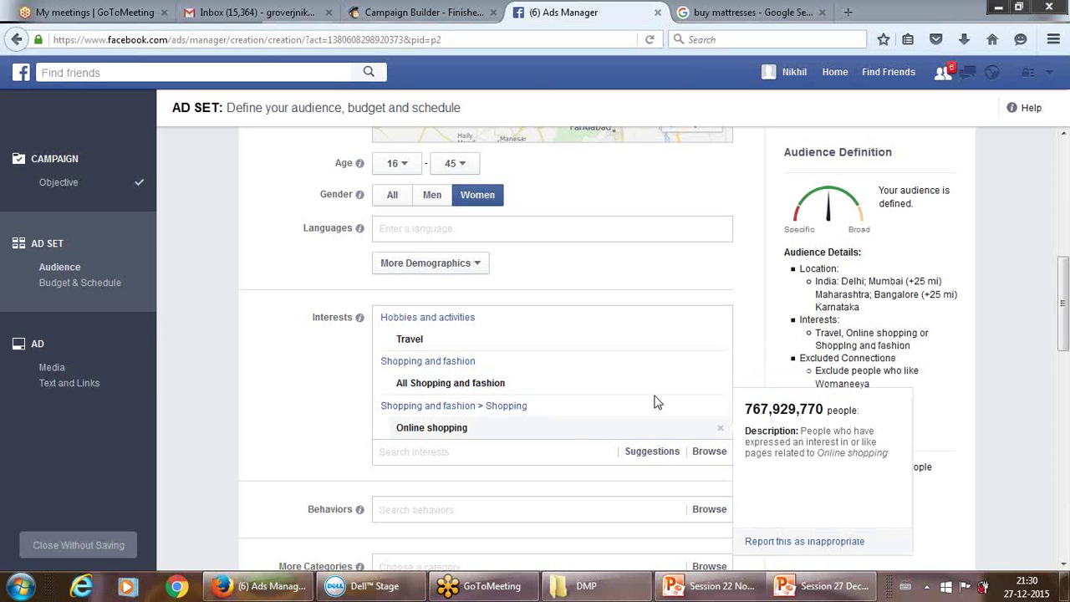
pyautogui.moveTo(645, 381)
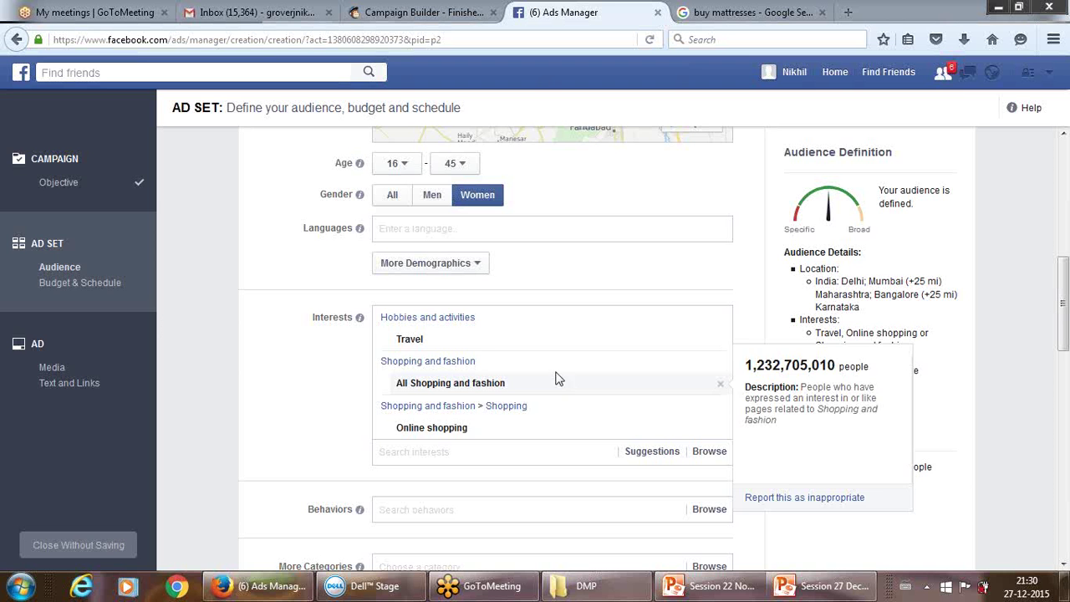
# Open the Interests suggestions list showing Body piercing, Hairstyle and Pajamas.
pyautogui.click(568, 421)
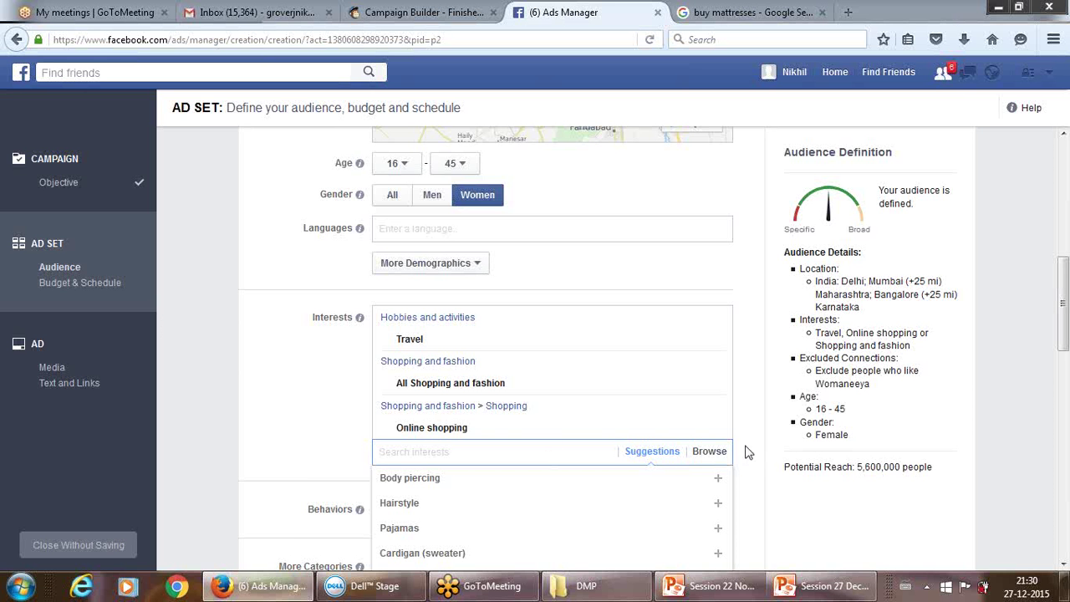
pyautogui.moveTo(1063, 280); pyautogui.dragTo(1065, 334)
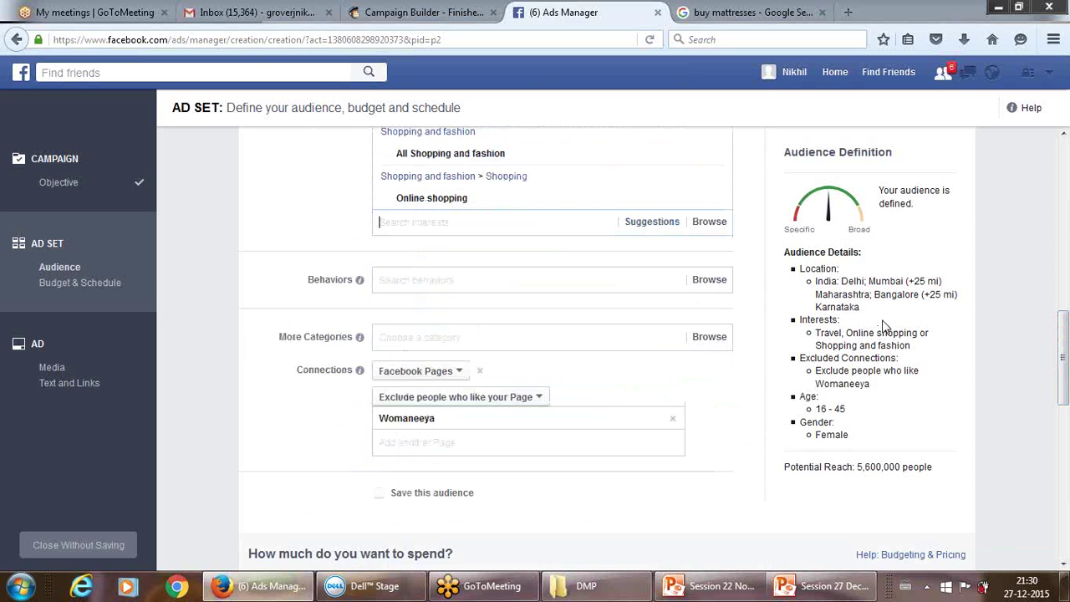
pyautogui.click(558, 221)
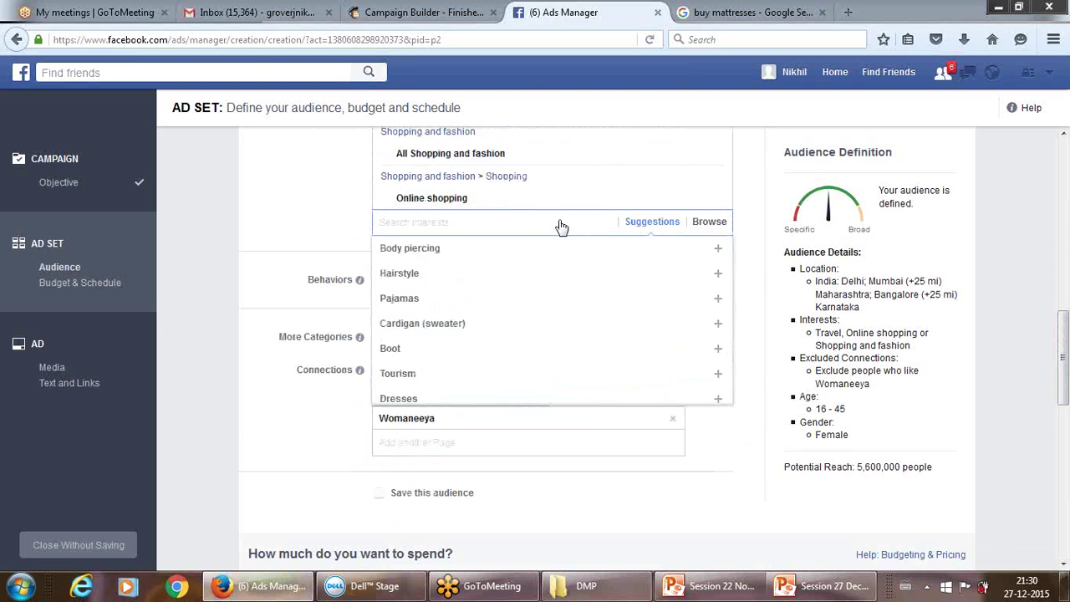
pyautogui.moveTo(697, 290)
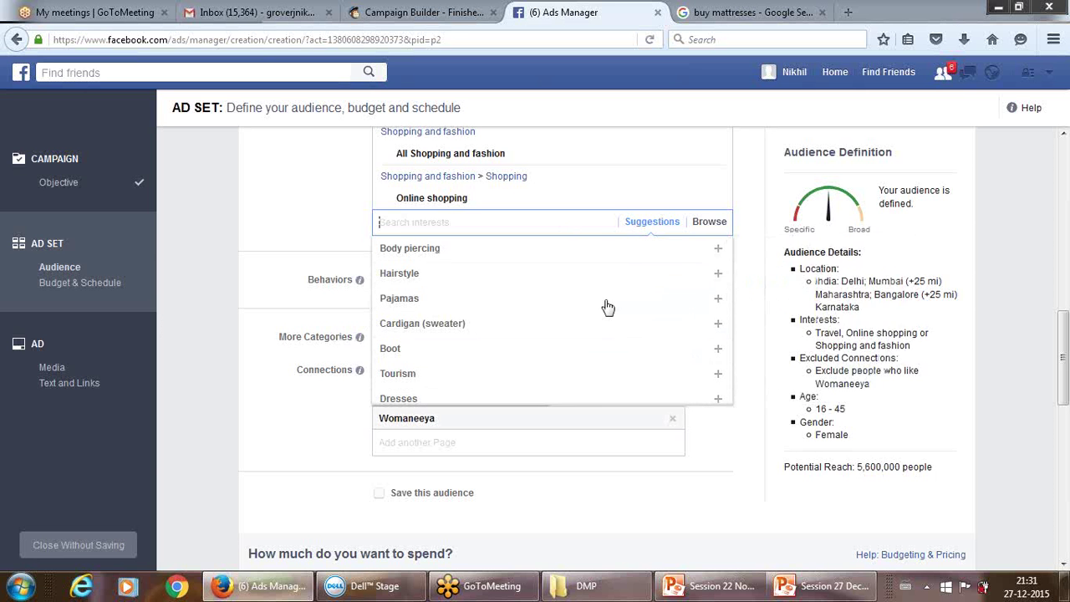
# Add the Travel > Currently traveling behavior, then scroll down to the budget and schedule section.
pyautogui.click(325, 198)
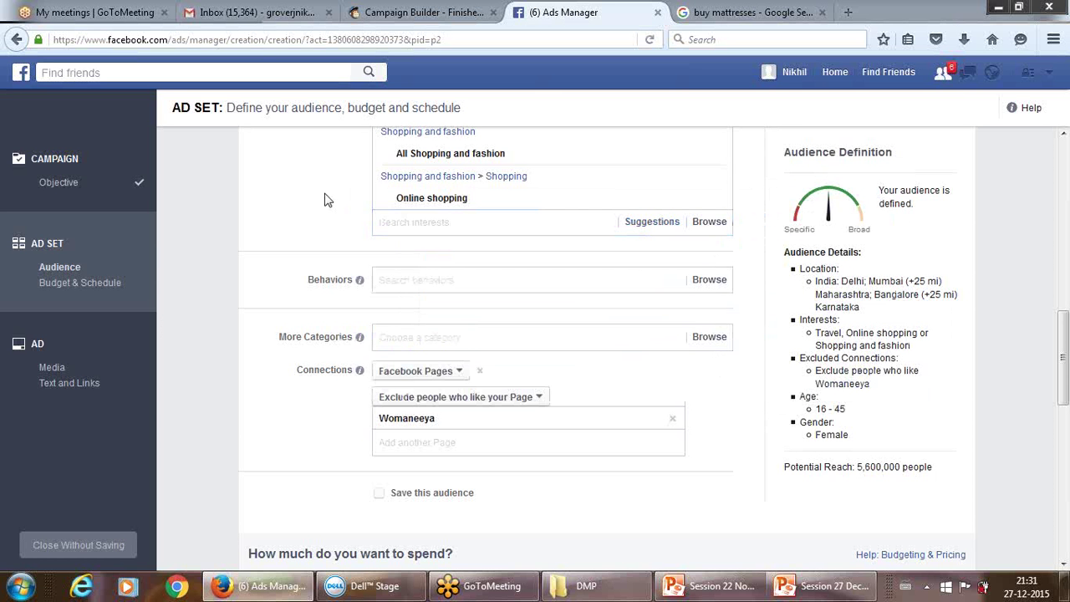
pyautogui.click(534, 278)
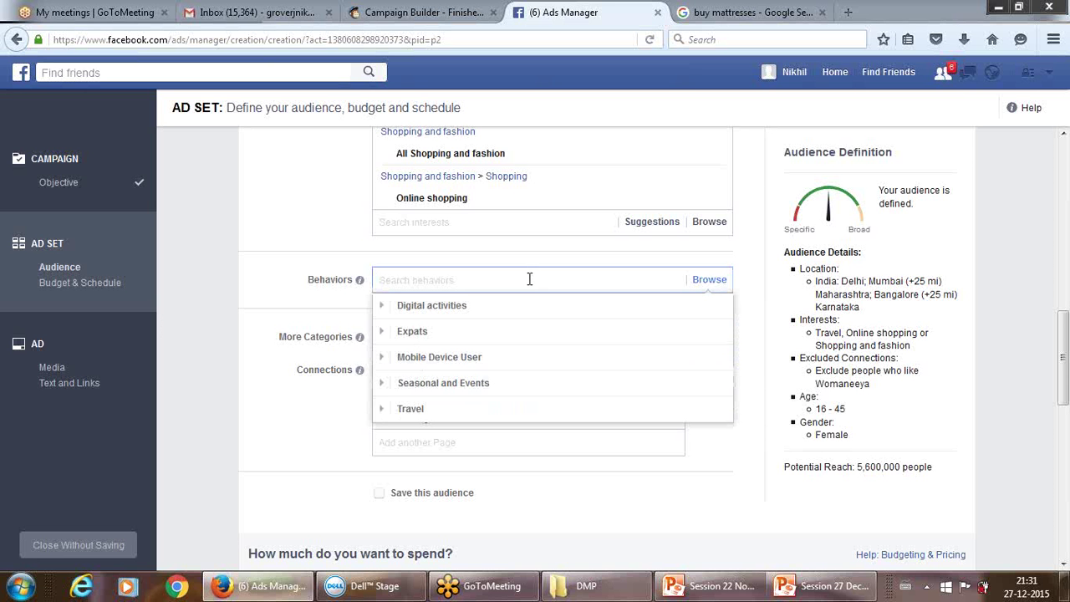
pyautogui.click(412, 408)
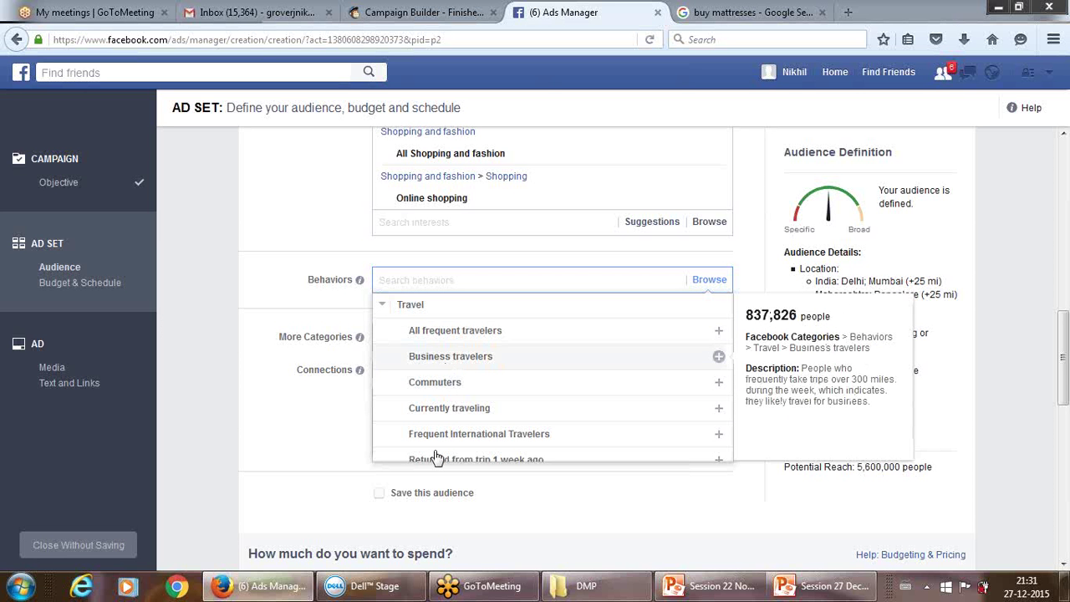
pyautogui.click(440, 409)
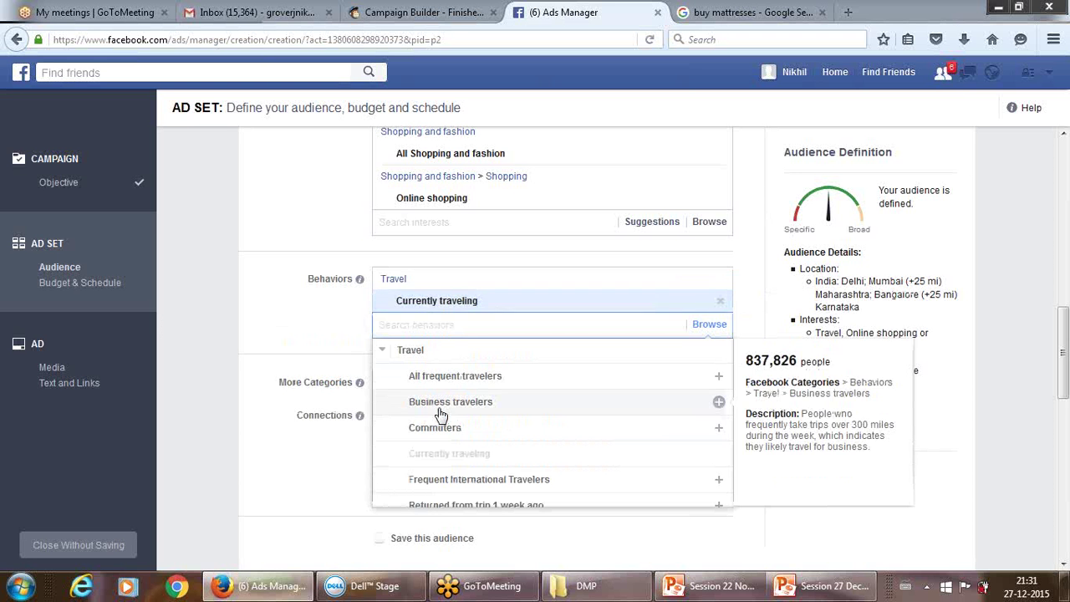
pyautogui.click(288, 453)
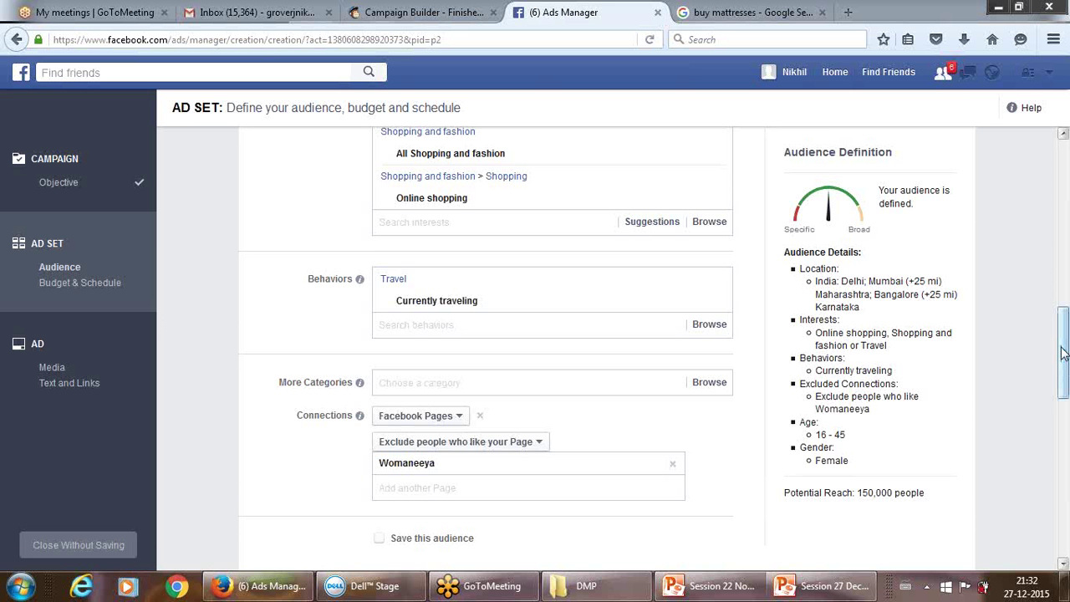
pyautogui.moveTo(1062, 351); pyautogui.dragTo(1062, 411)
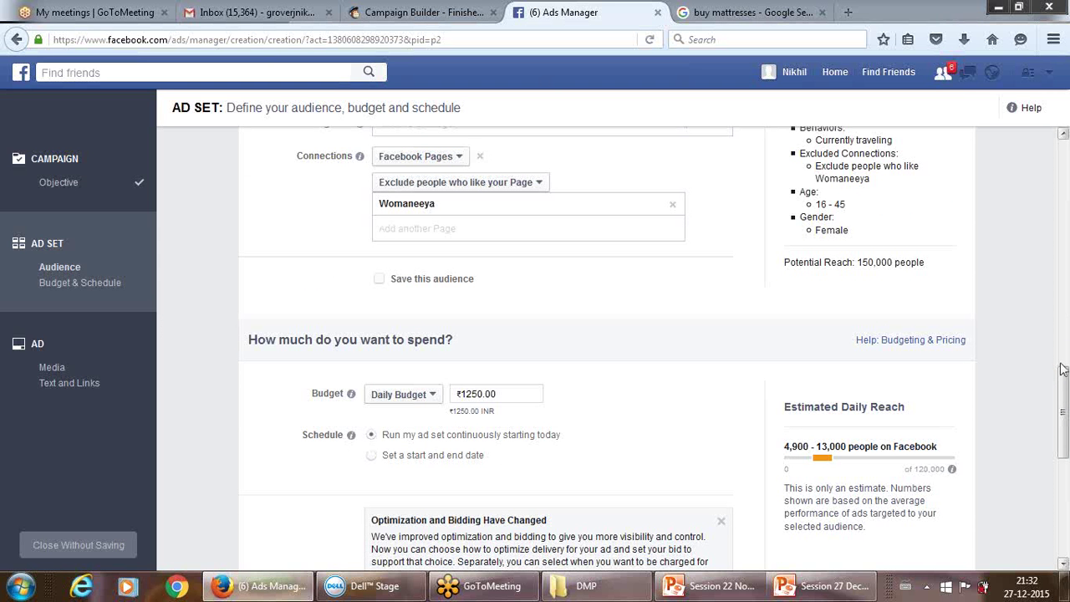
pyautogui.scroll(-4, 1064, 380)
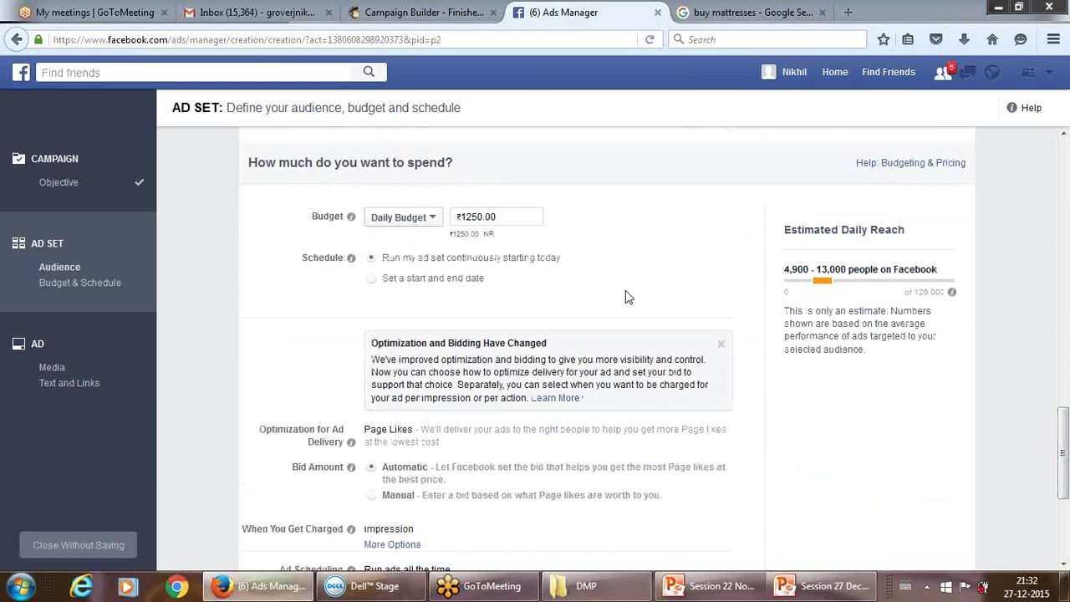
pyautogui.click(421, 219)
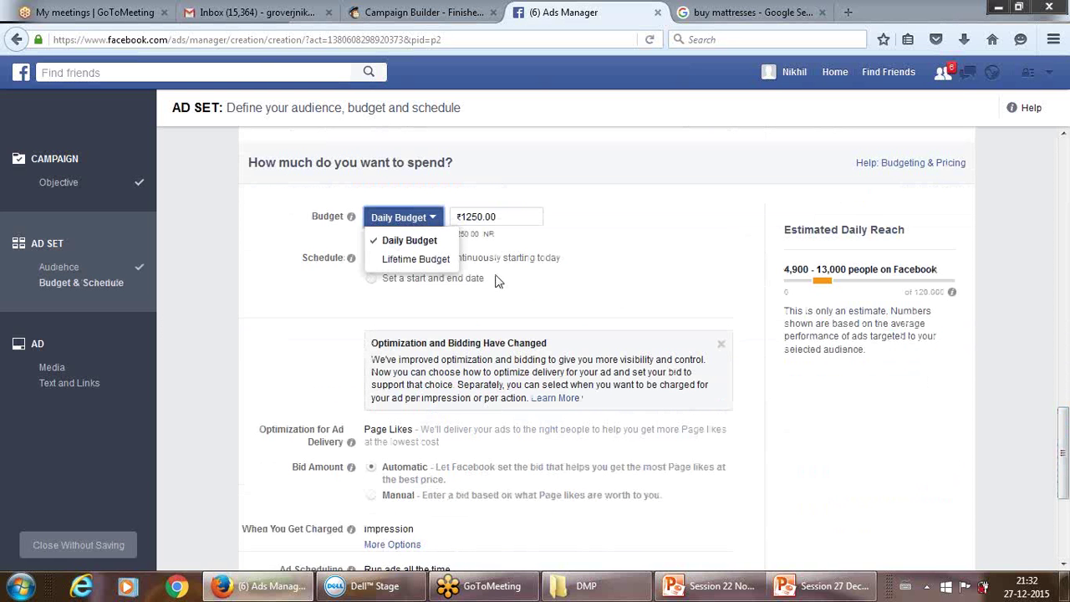
pyautogui.click(652, 245)
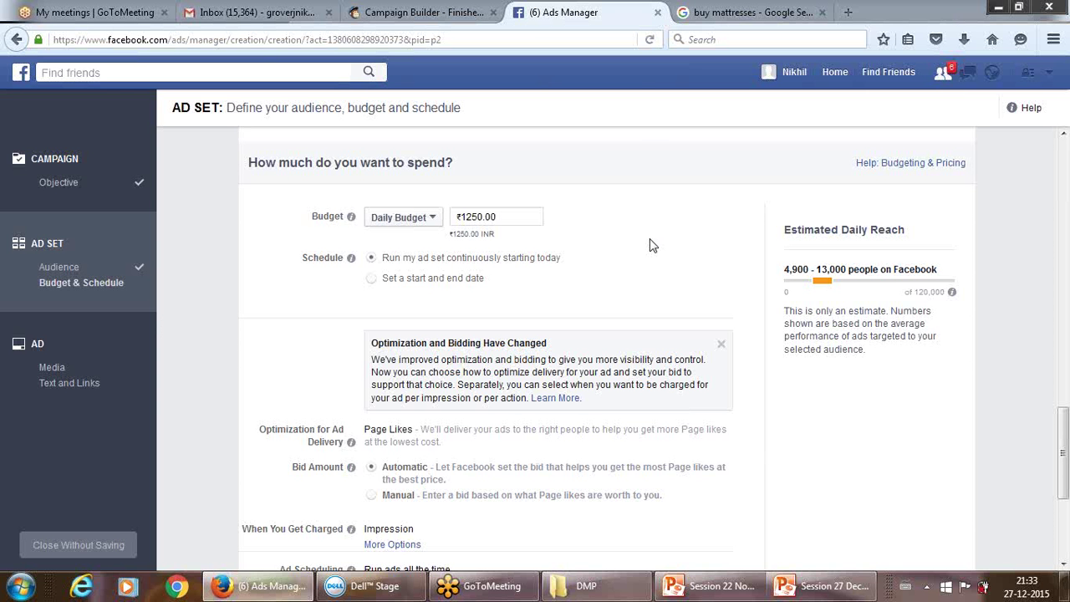
# Cut the daily budget from ₹1250 to ₹250 and schedule the ad set with start and end dates.
pyautogui.click(468, 216)
pyautogui.press('BackSpace')
pyautogui.click(372, 279)
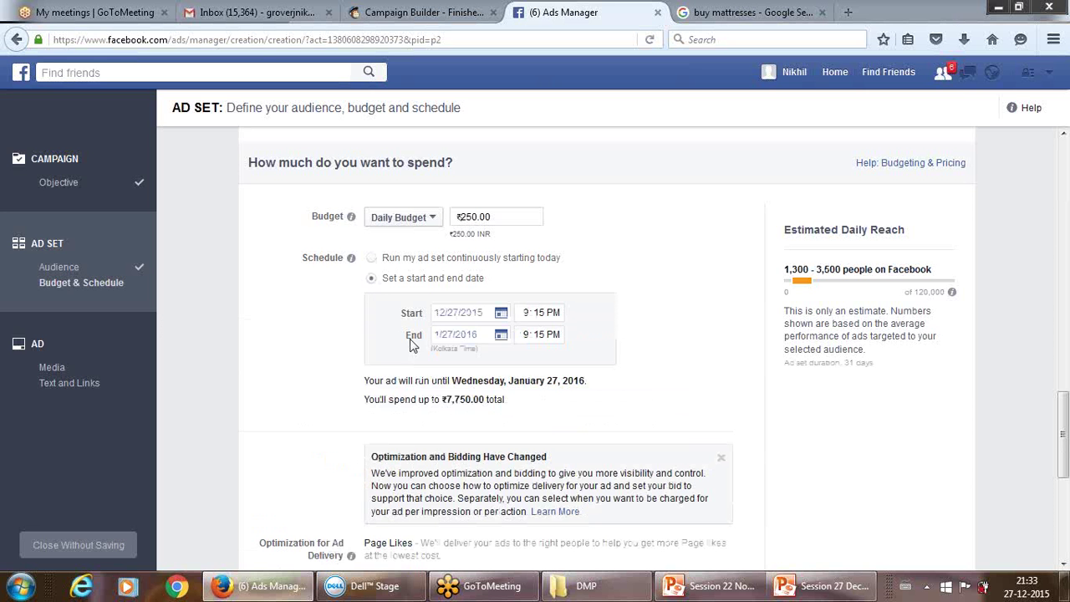
# Schedule the ad set to run from December 30, 2015 to January 1, 2016.
pyautogui.click(501, 334)
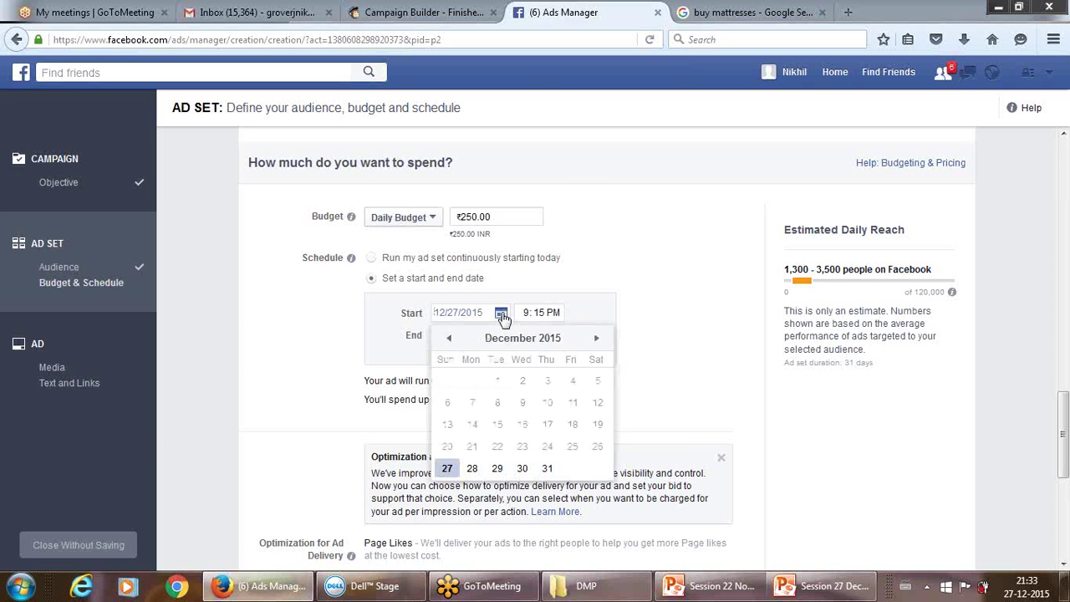
pyautogui.click(521, 468)
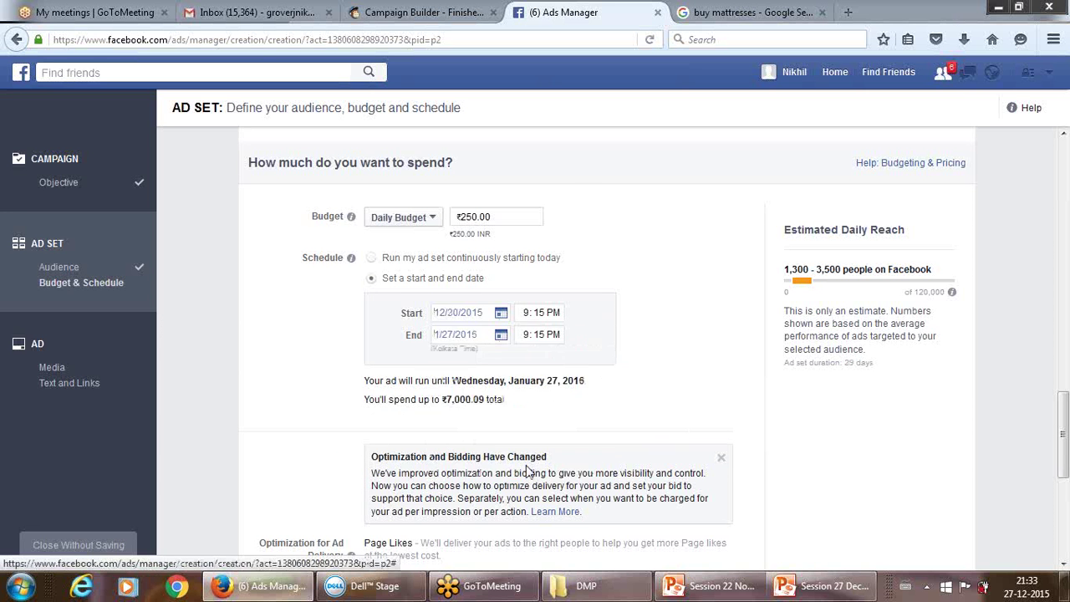
pyautogui.click(501, 334)
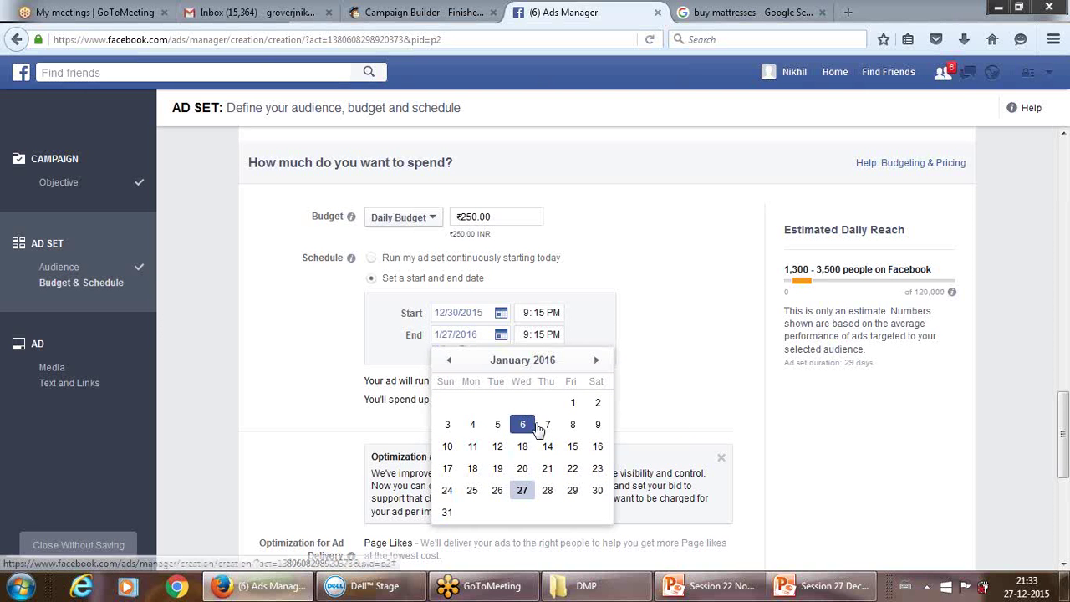
pyautogui.click(573, 403)
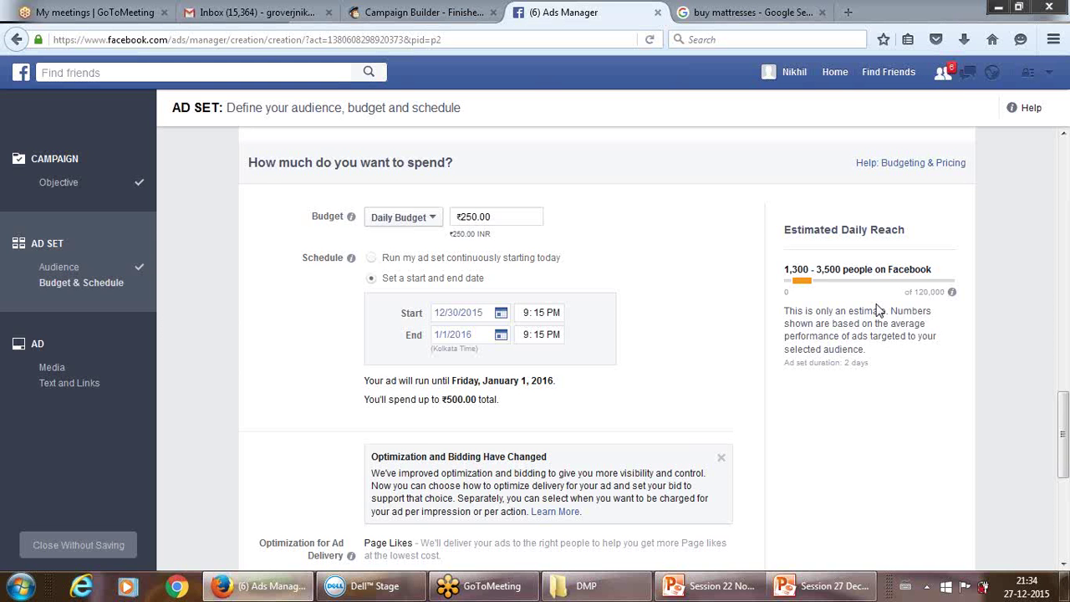
pyautogui.moveTo(951, 292)
# Change the daily budget to ₹2500.00, giving up to ₹5,000.00 total spend.
pyautogui.click(461, 217)
pyautogui.press('Delete')
pyautogui.press('Delete')
pyautogui.write('250')
pyautogui.click(789, 420)
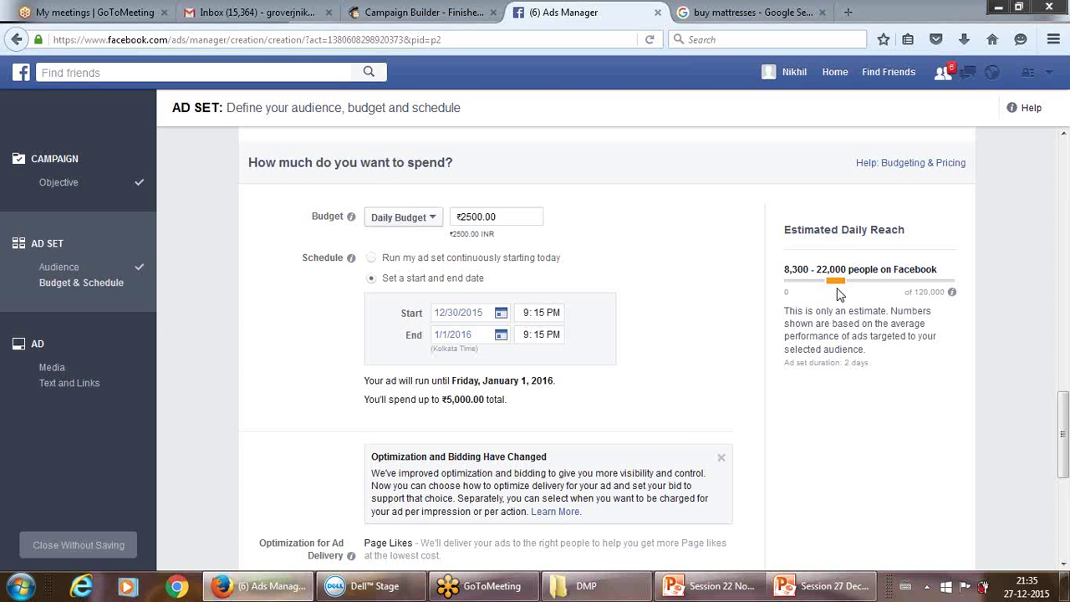
pyautogui.scroll(-3, 839, 294)
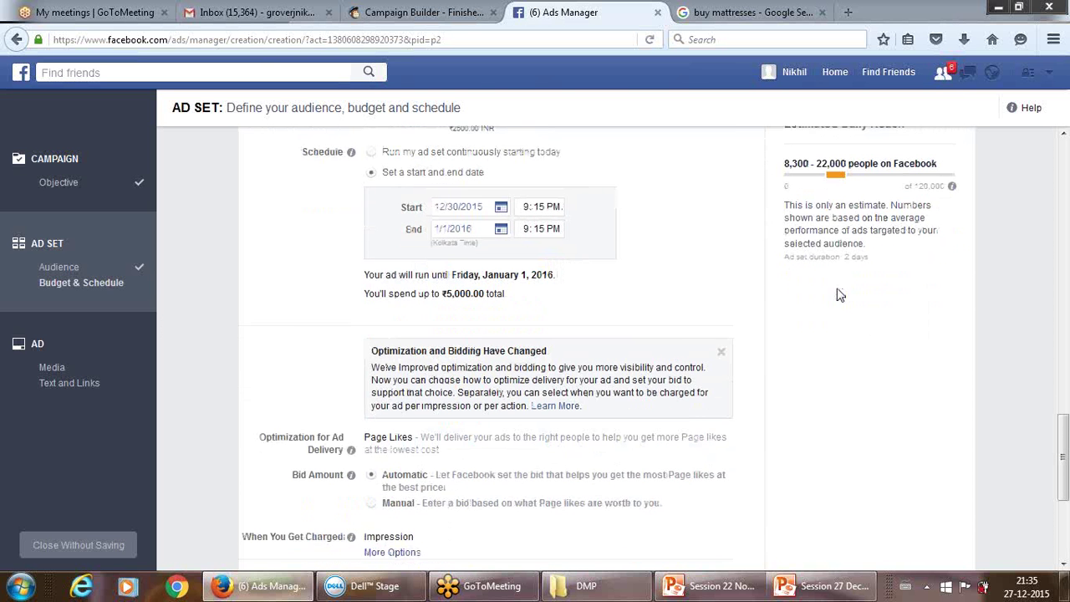
pyautogui.scroll(-2, 839, 295)
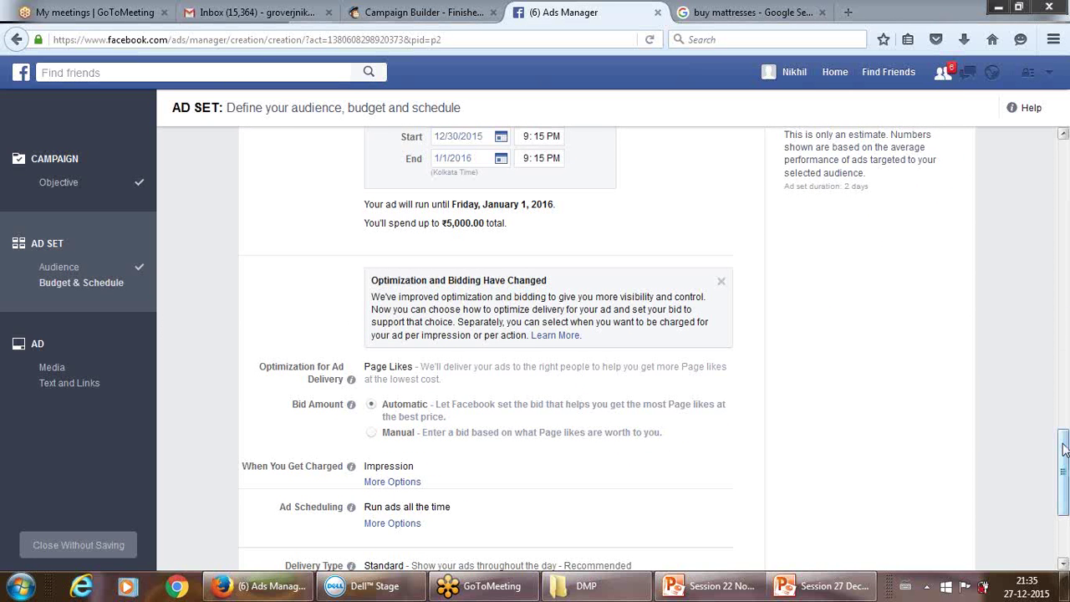
pyautogui.moveTo(1063, 450); pyautogui.dragTo(1063, 480)
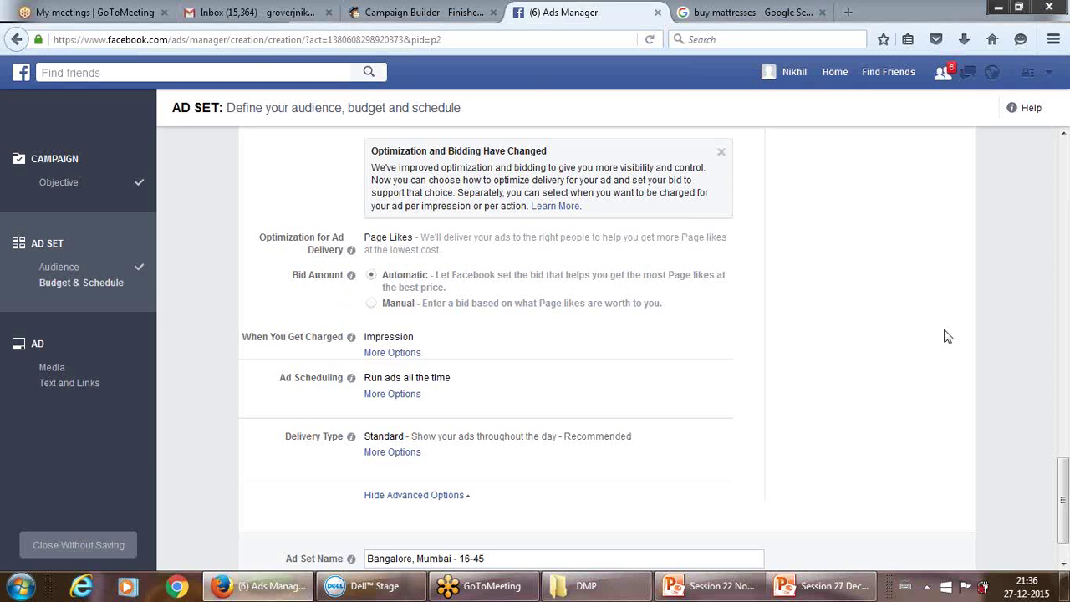
pyautogui.moveTo(1065, 514)
pyautogui.mouseDown()
pyautogui.moveTo(1065, 458)
pyautogui.moveTo(1065, 518)
pyautogui.mouseUp()
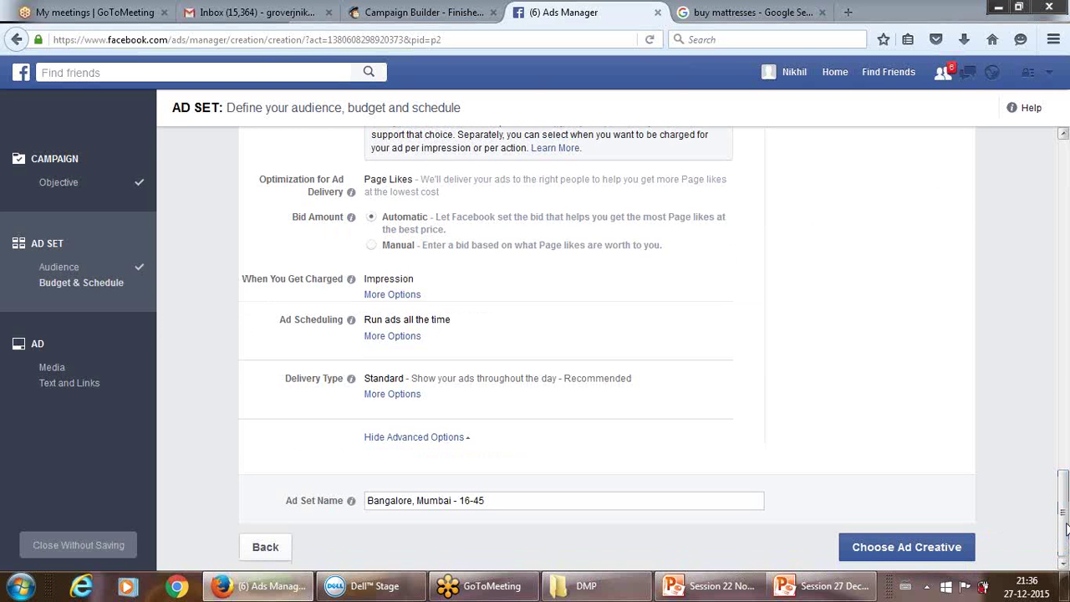
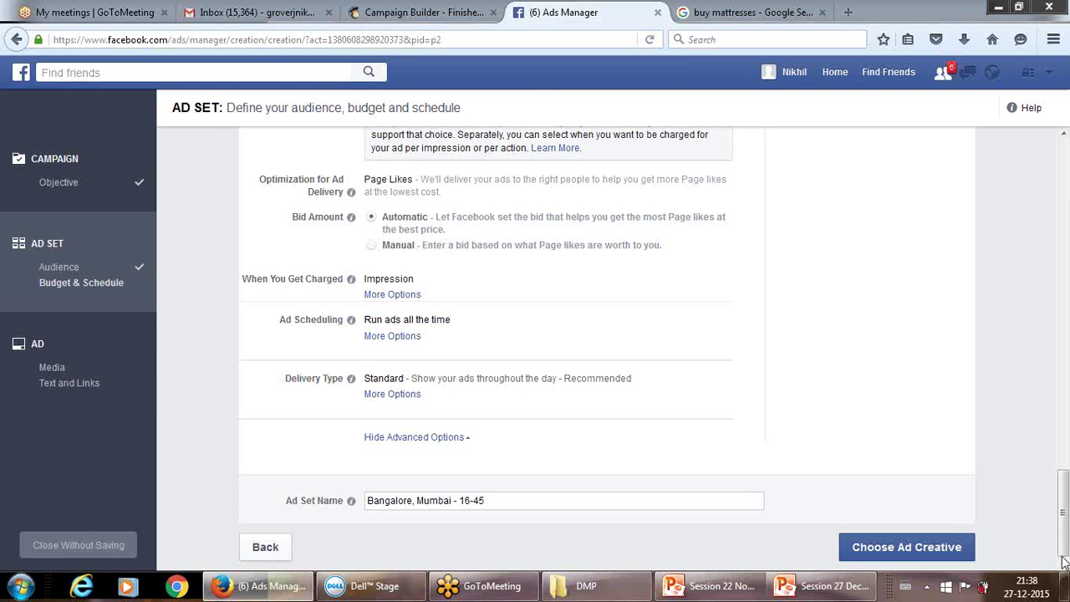
# Complete the ad set's budget and schedule and advance to the ad creative step.
pyautogui.click(917, 550)
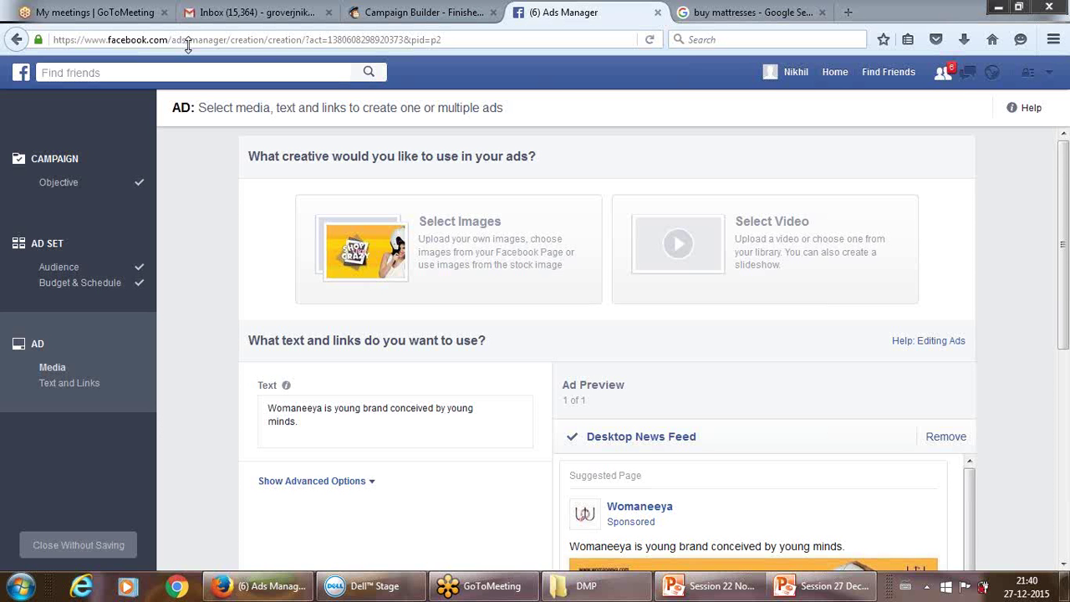
# Replace the 'buy mattresses' Google query with 'i phone print ad' and accept the 'iphone print ad' correction.
pyautogui.click(752, 12)
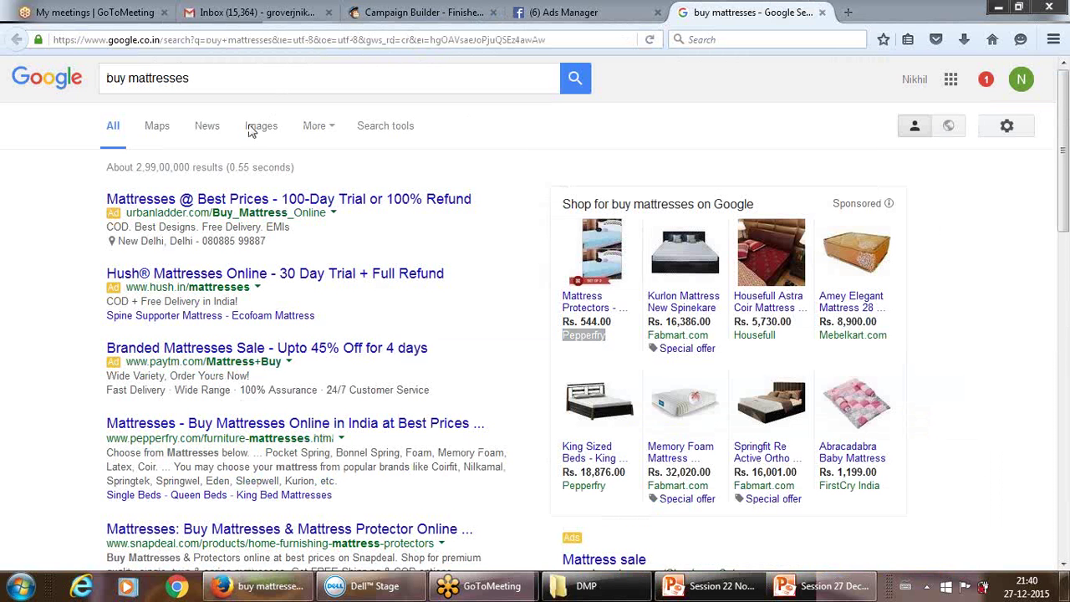
pyautogui.click(204, 75)
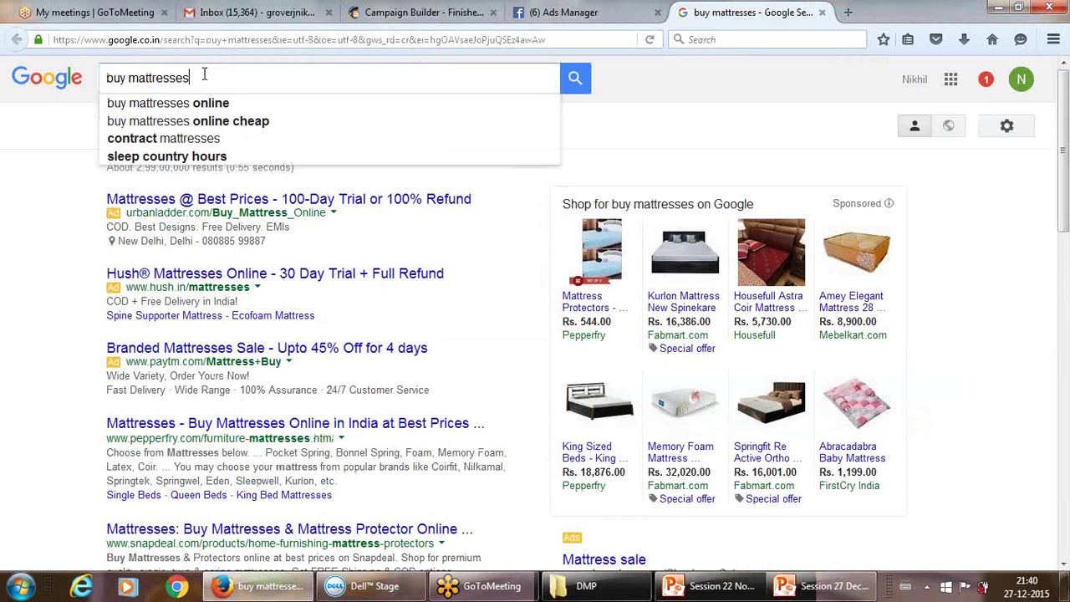
pyautogui.tripleClick(204, 75)
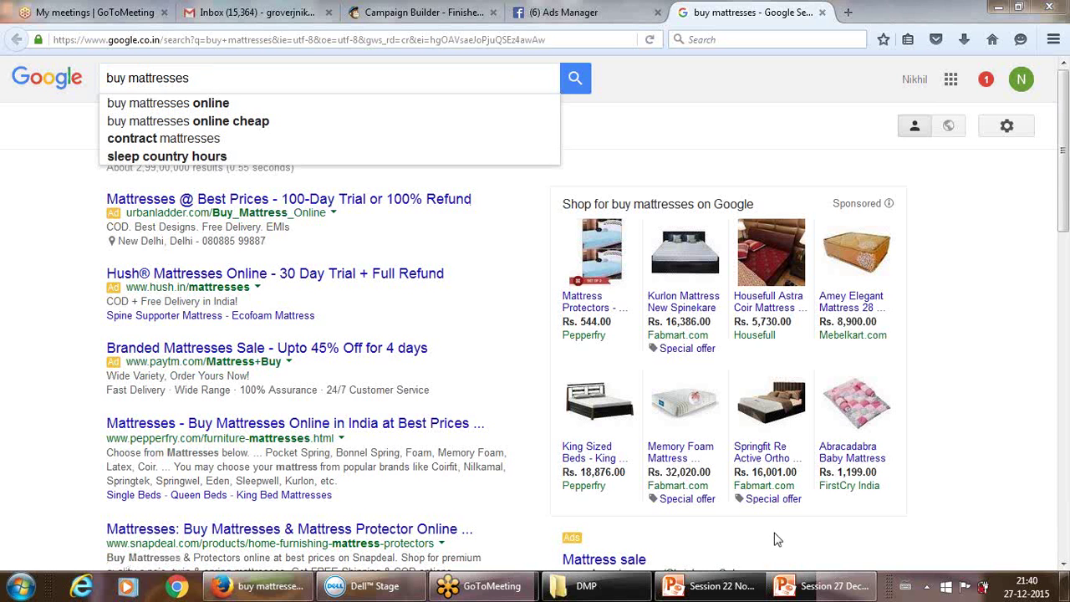
pyautogui.click(207, 77)
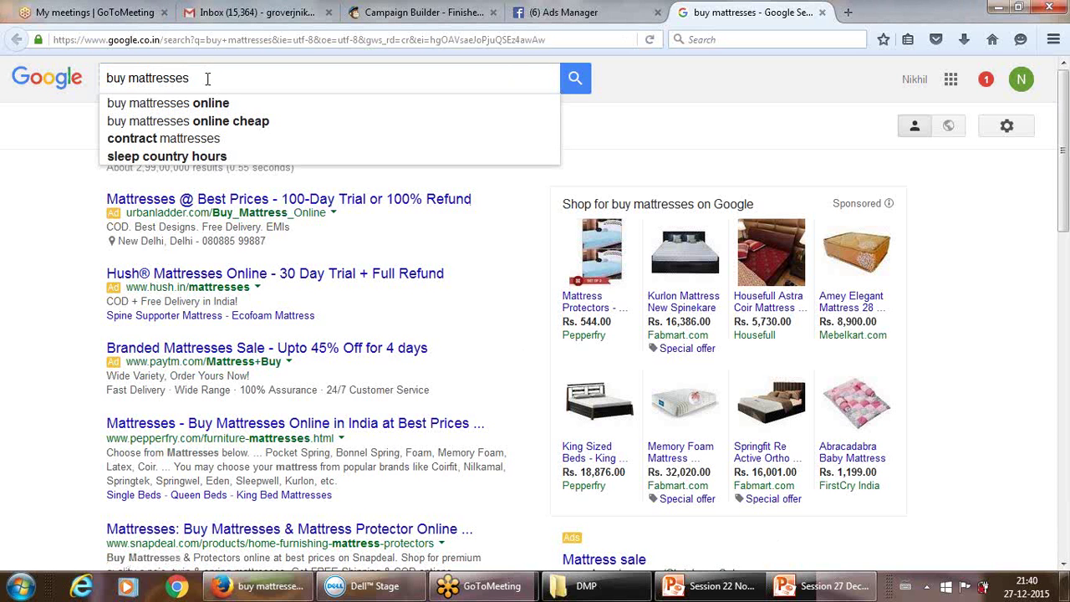
pyautogui.moveTo(207, 78); pyautogui.dragTo(17, 76)
pyautogui.write('i ph')
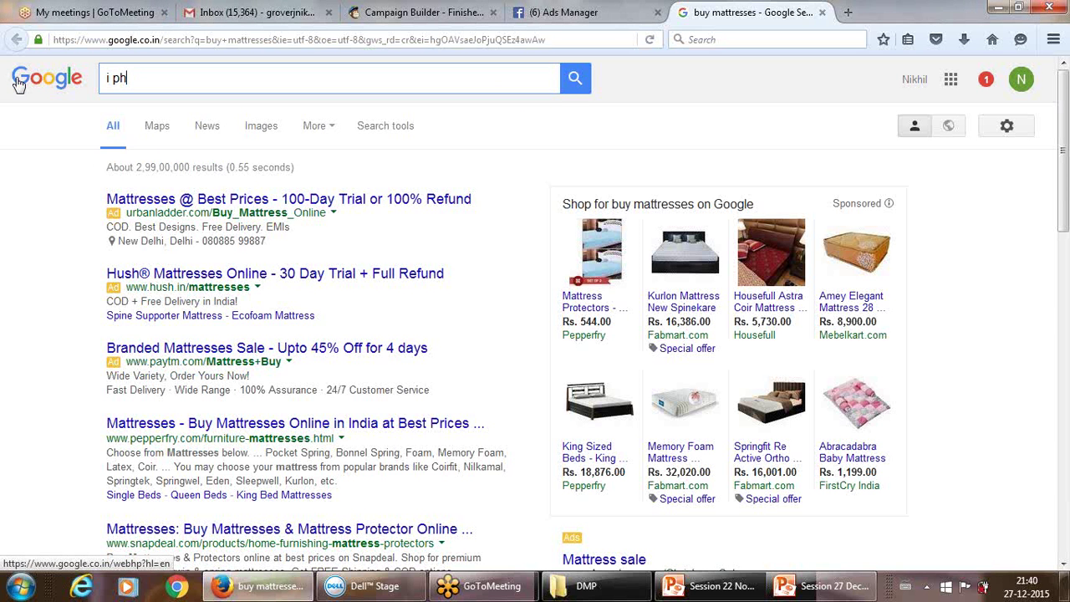
pyautogui.write('one [rin')
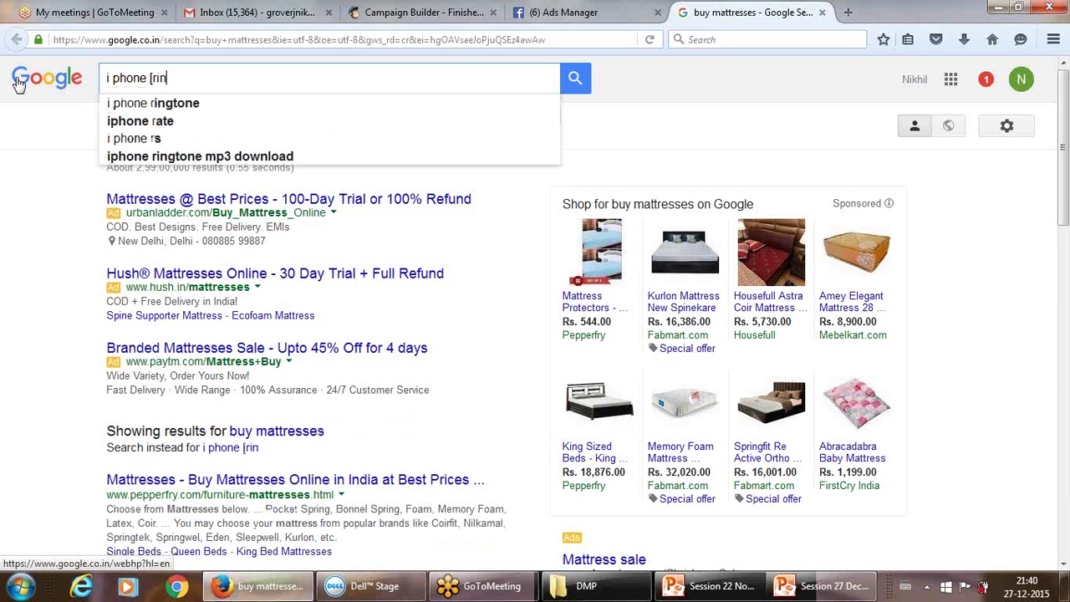
pyautogui.press('BackSpace')
pyautogui.press('BackSpace')
pyautogui.press('BackSpace')
pyautogui.press('BackSpace')
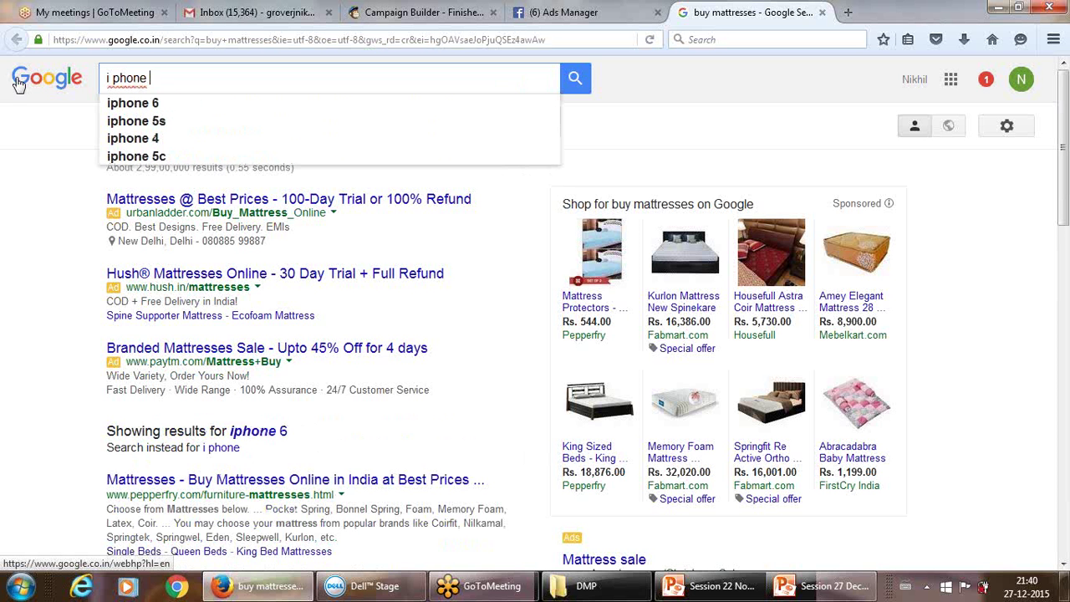
pyautogui.write('print ad')
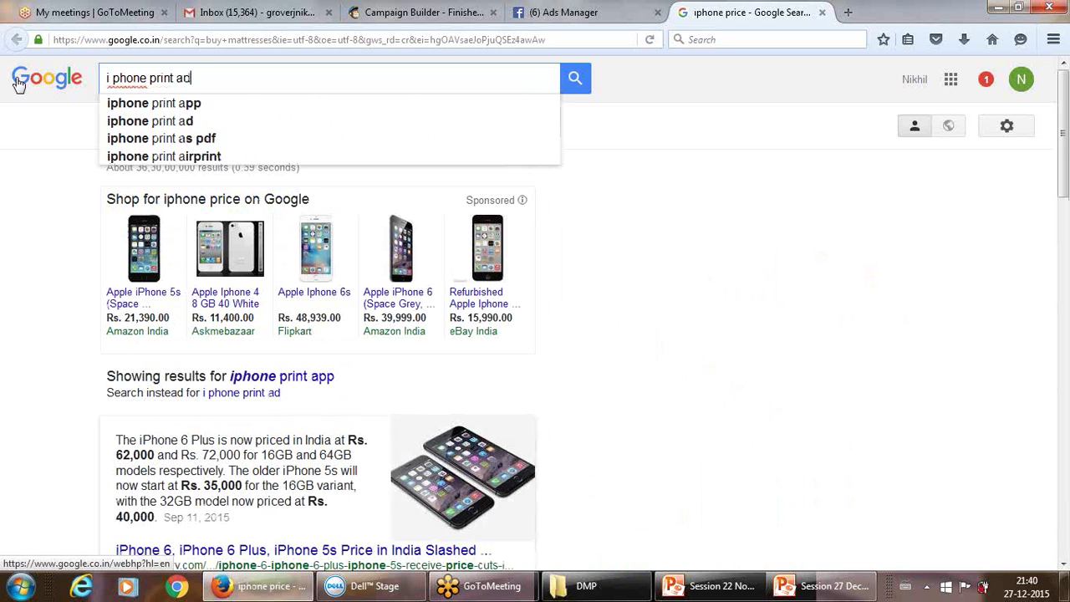
pyautogui.press('Return')
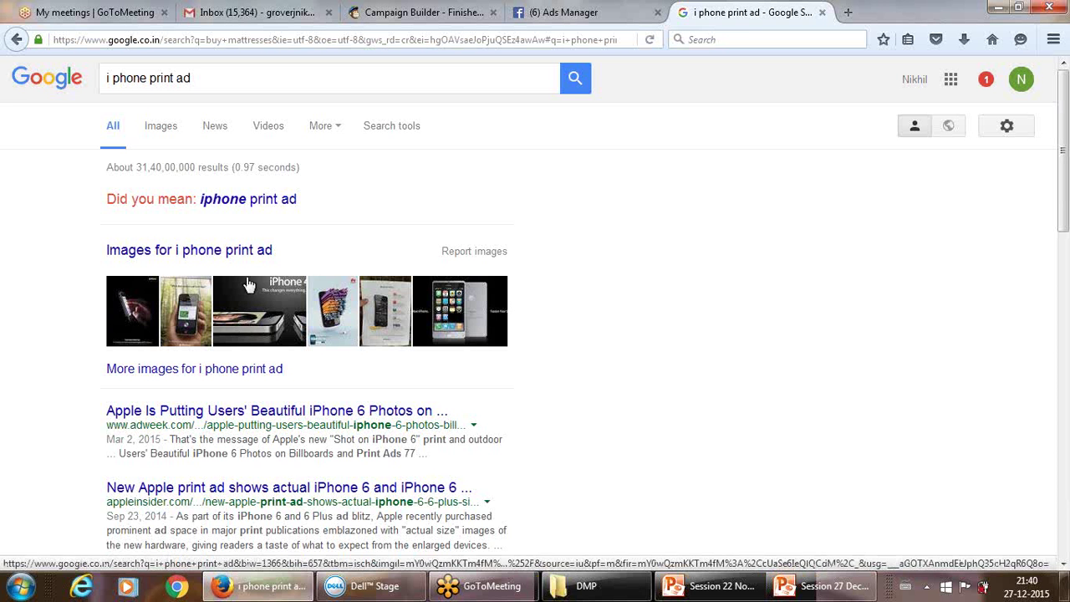
pyautogui.click(250, 201)
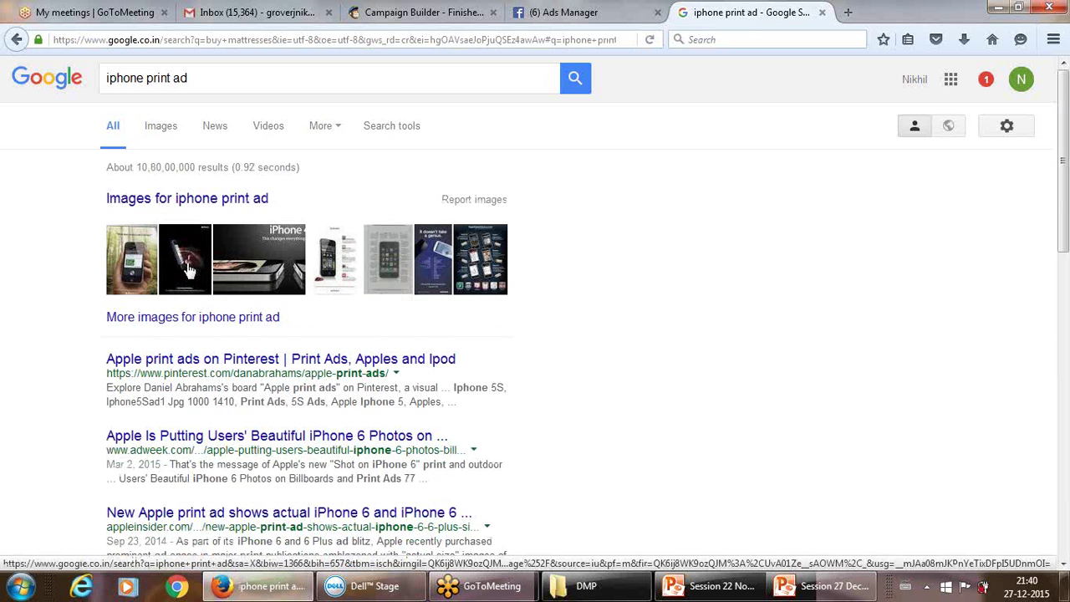
# Open the second image result, the dark 'Touching is believing.' iPhone ad, in preview.
pyautogui.click(188, 267)
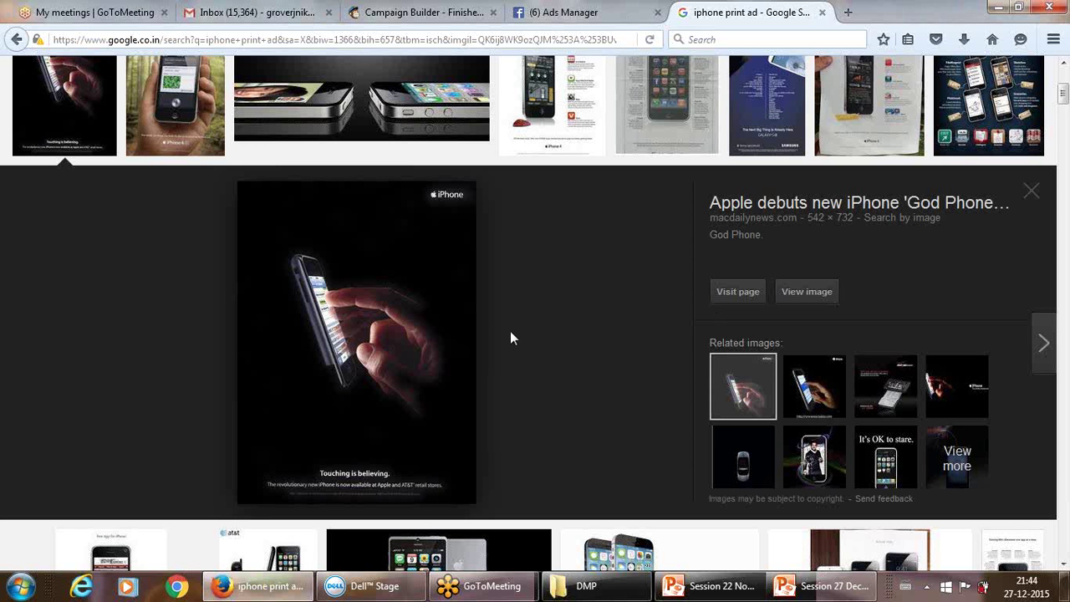
# Go from PowerPoint and Google Images back to the Ads Manager tab in Firefox.
pyautogui.click(828, 586)
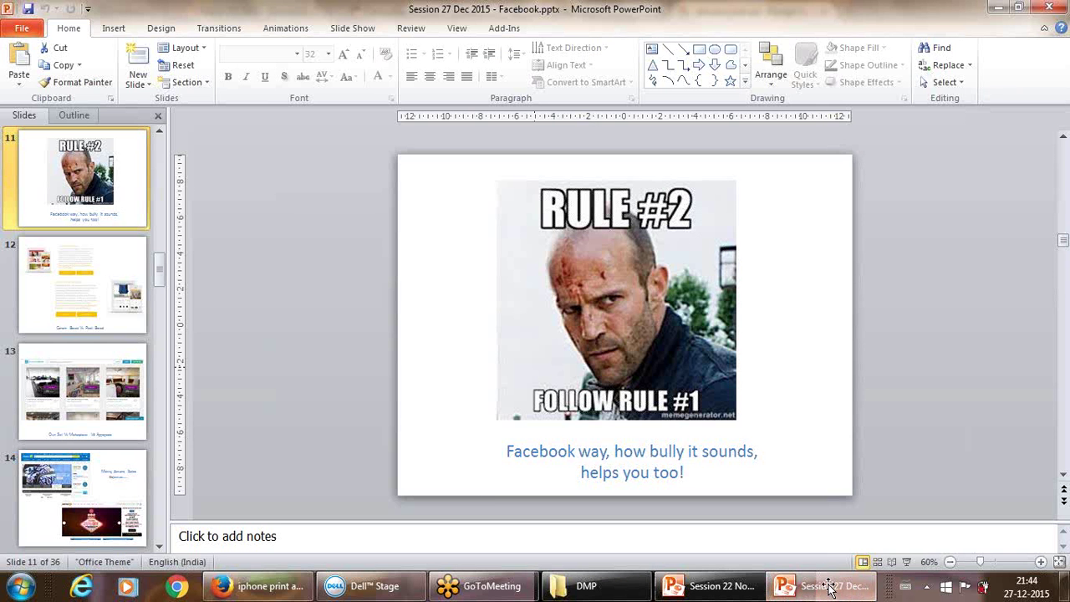
pyautogui.click(259, 586)
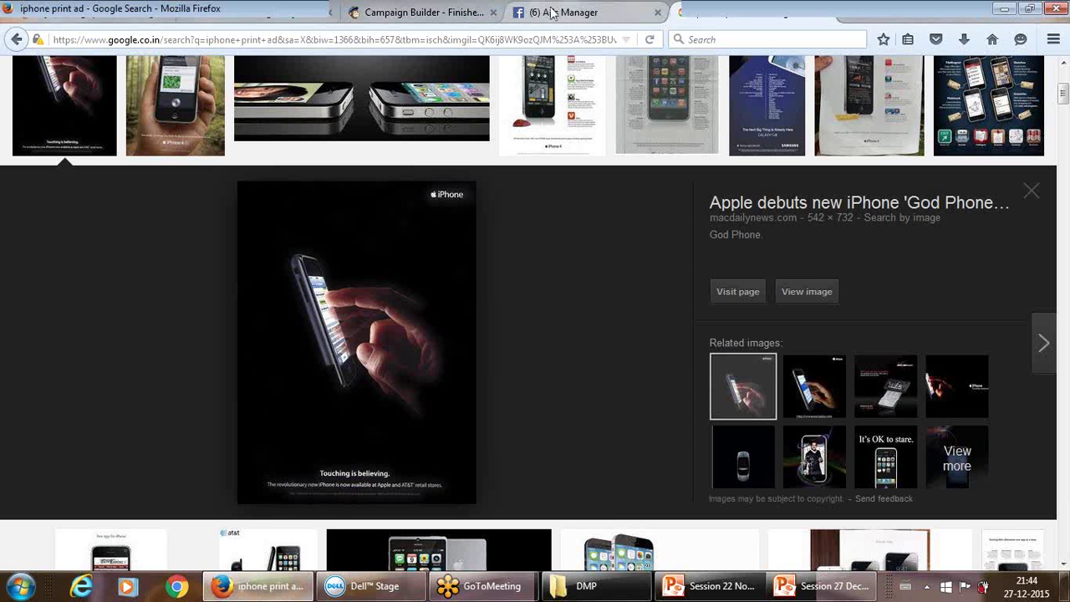
pyautogui.click(552, 12)
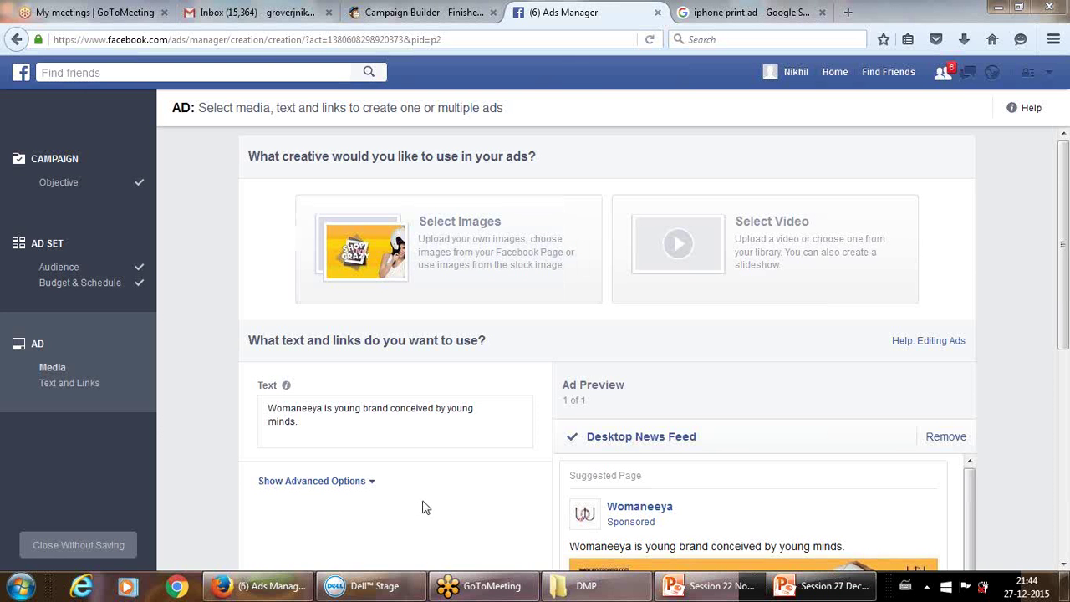
# Open Facebook Ads Formats.xlsx from the DMP window's MARKETING > Facebook Ads folder.
pyautogui.click(573, 591)
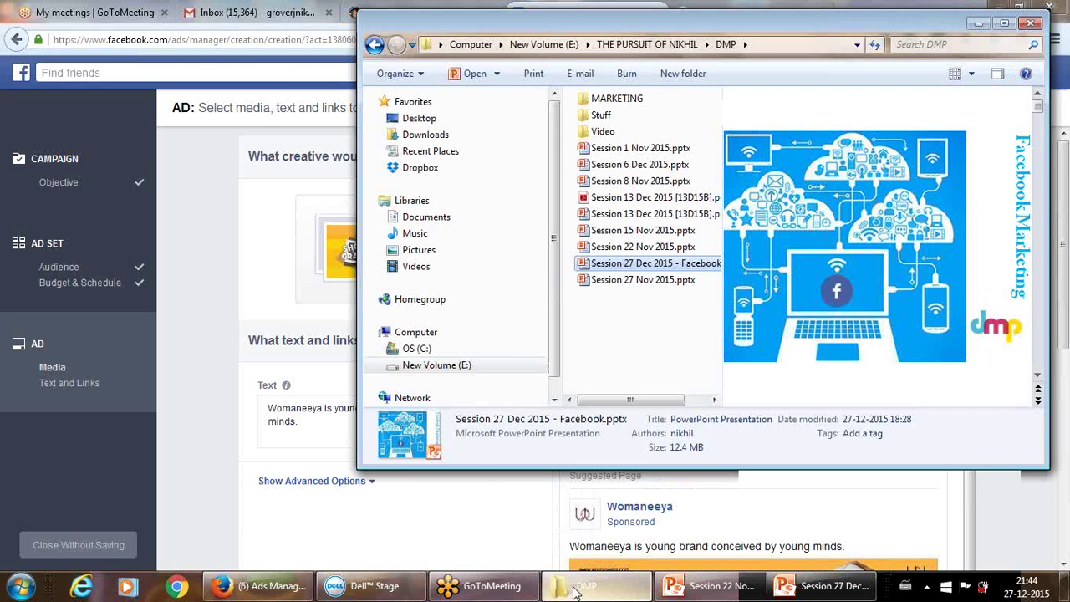
pyautogui.click(573, 590)
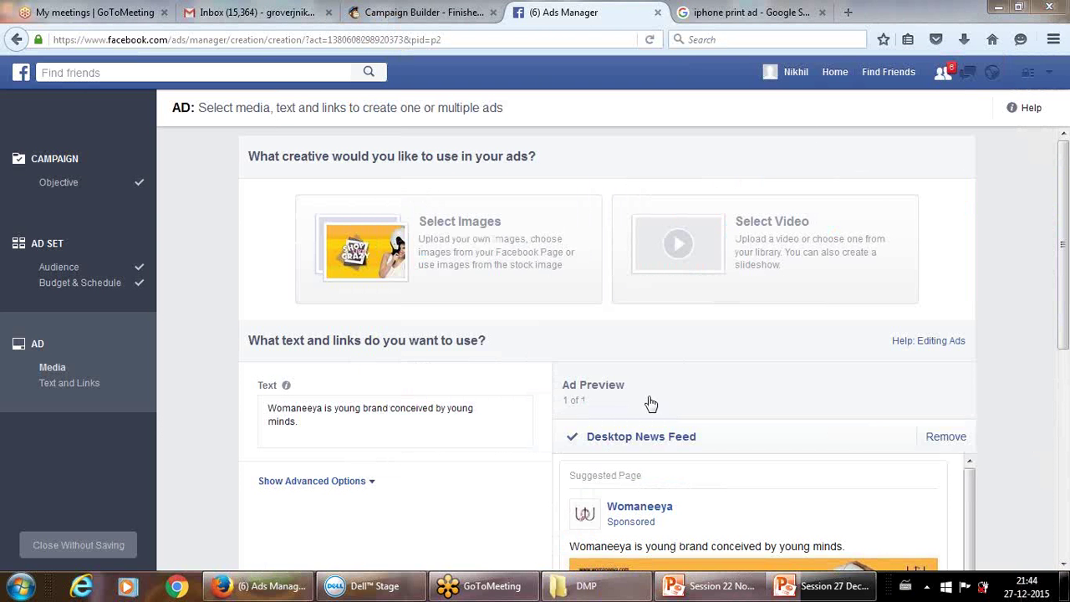
pyautogui.click(574, 590)
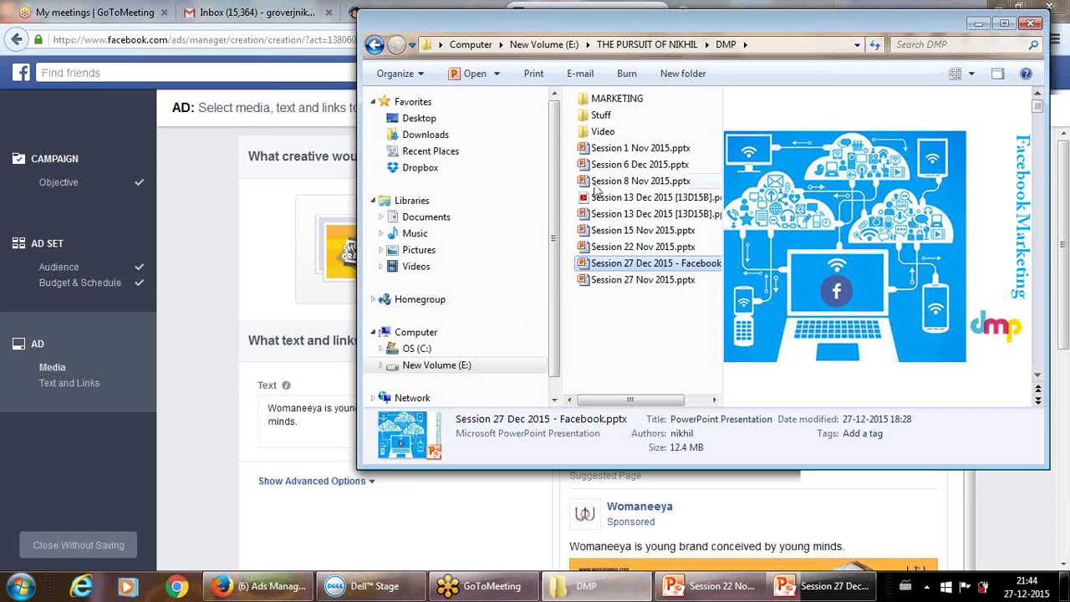
pyautogui.doubleClick(611, 99)
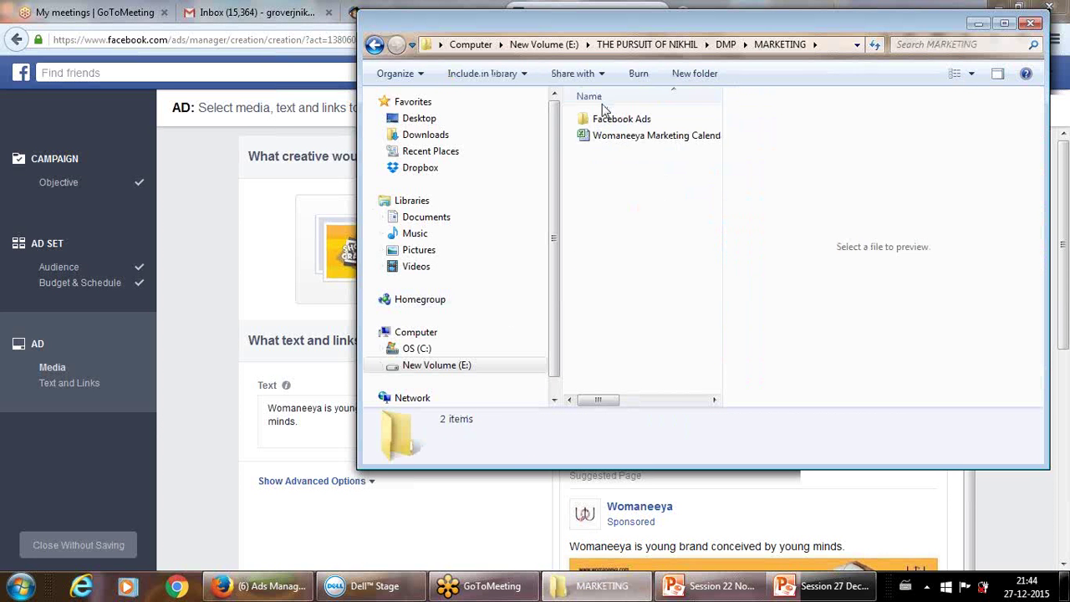
pyautogui.click(603, 121)
pyautogui.doubleClick(604, 121)
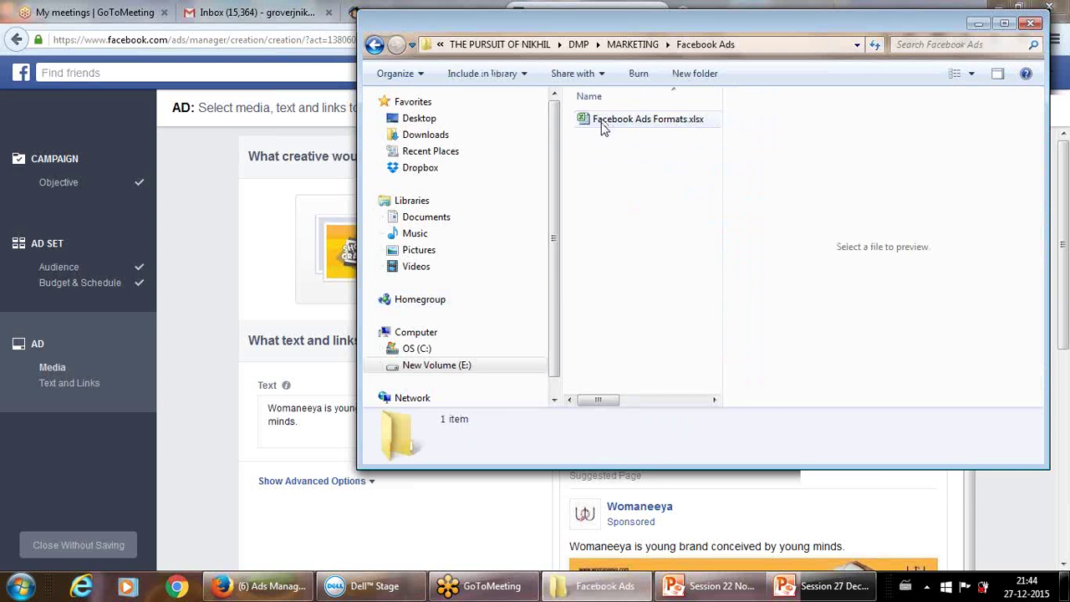
pyautogui.doubleClick(600, 121)
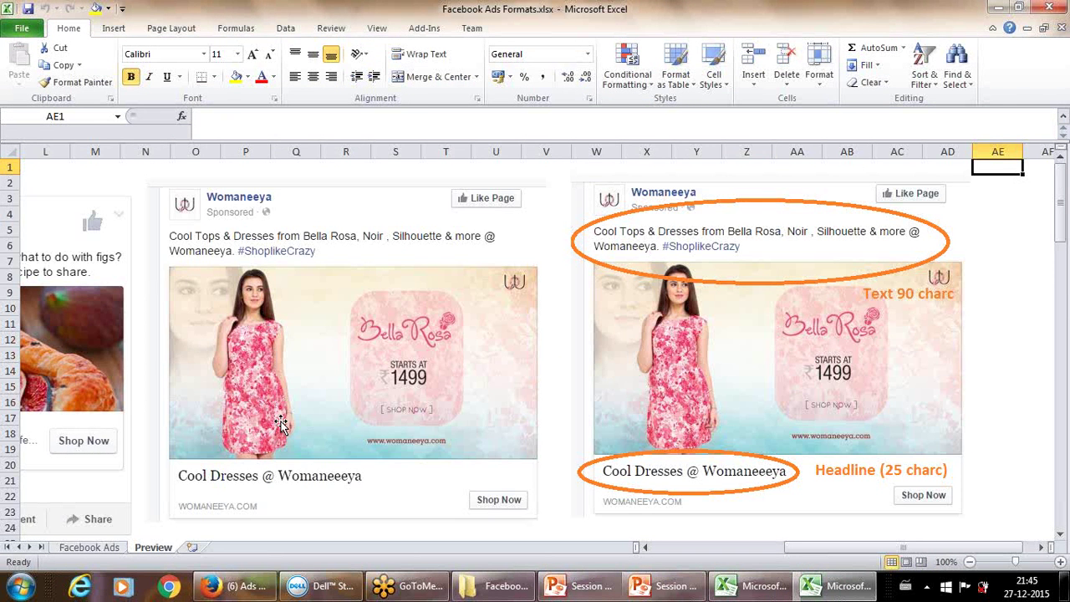
# Read the Click to Website image size and ratio on the Facebook Ads sheet, then return to Ads Manager.
pyautogui.click(104, 550)
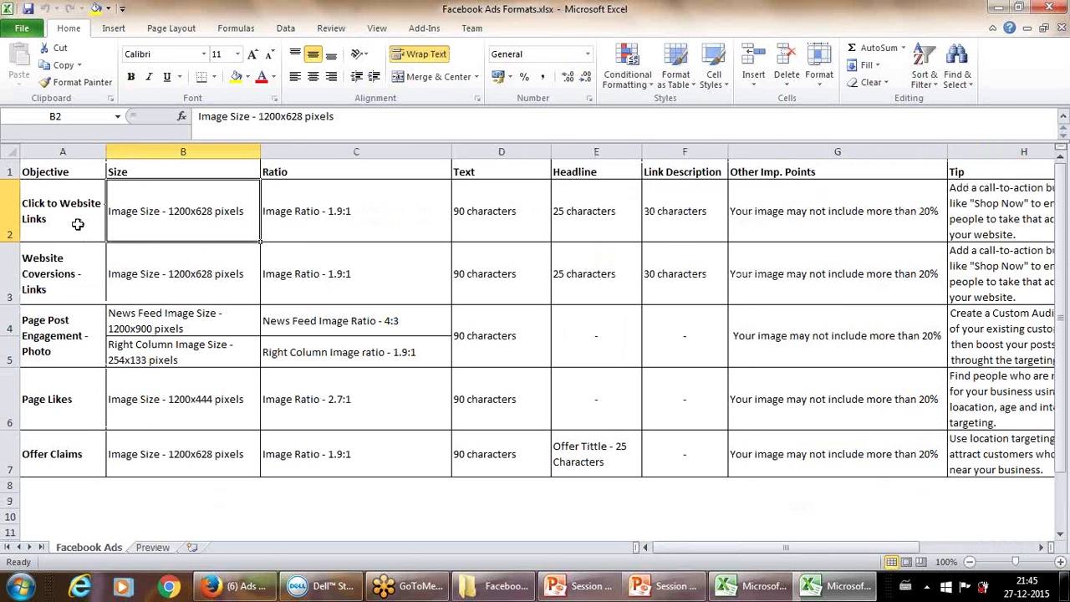
pyautogui.click(73, 217)
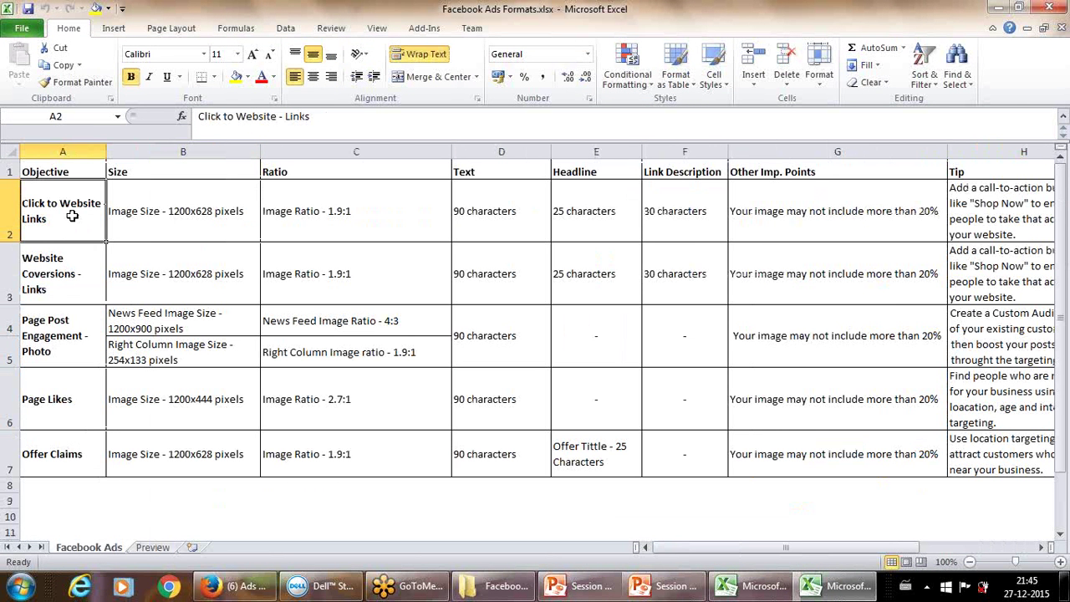
pyautogui.press('Down')
pyautogui.press('Up')
pyautogui.press('Up')
pyautogui.press('Down')
pyautogui.press('Right')
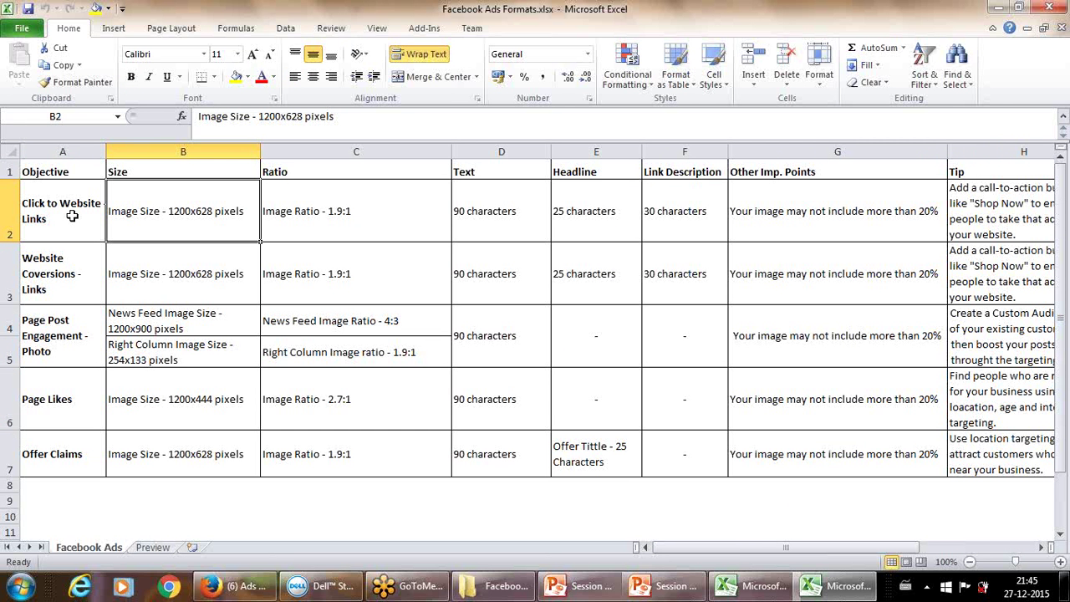
pyautogui.press('Right')
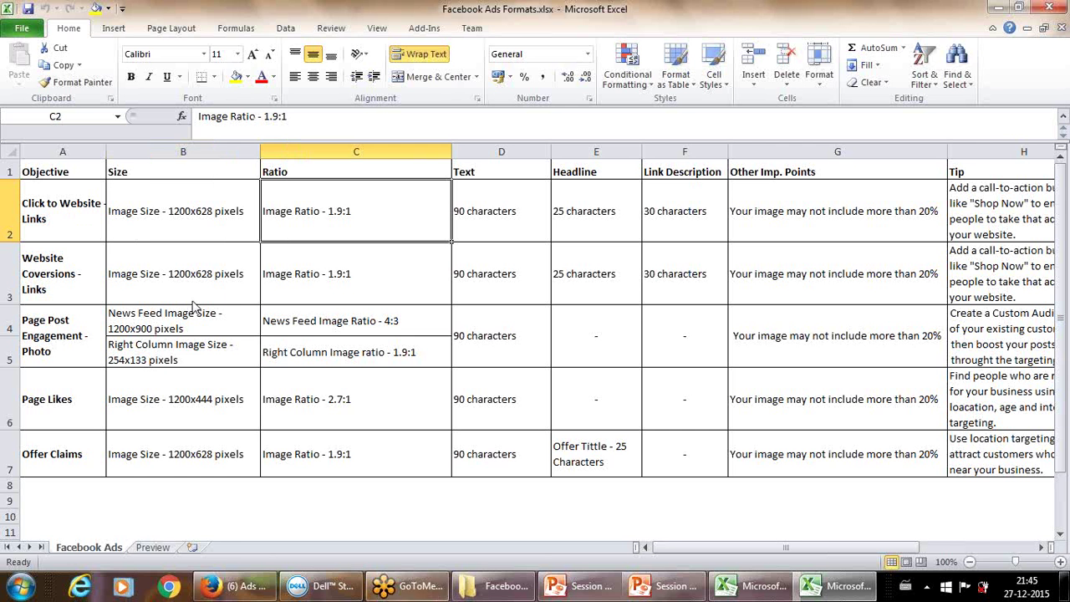
pyautogui.click(236, 586)
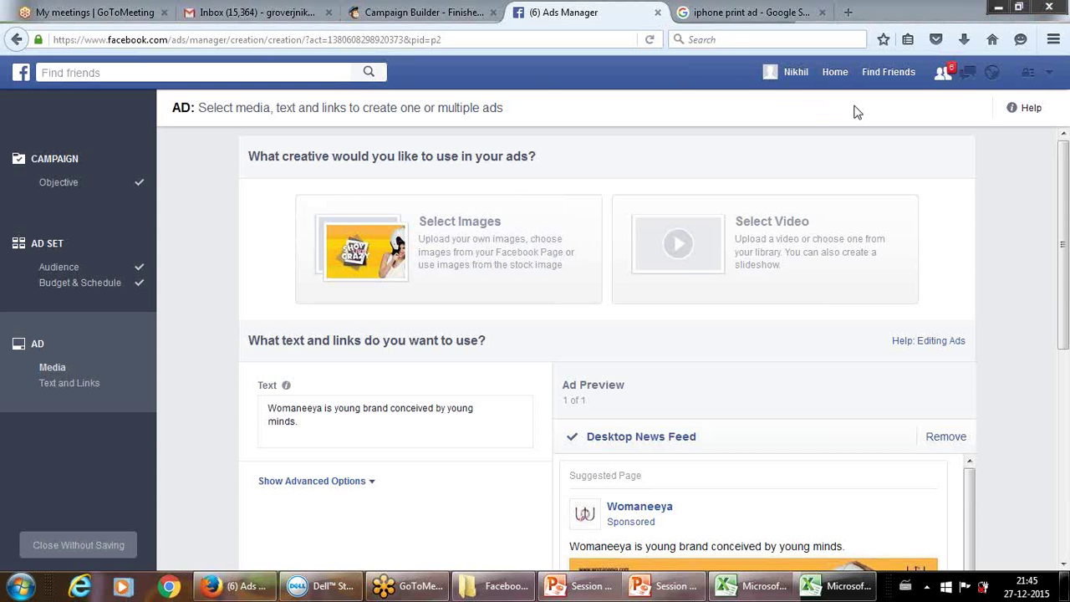
pyautogui.moveTo(1066, 236); pyautogui.dragTo(1065, 196)
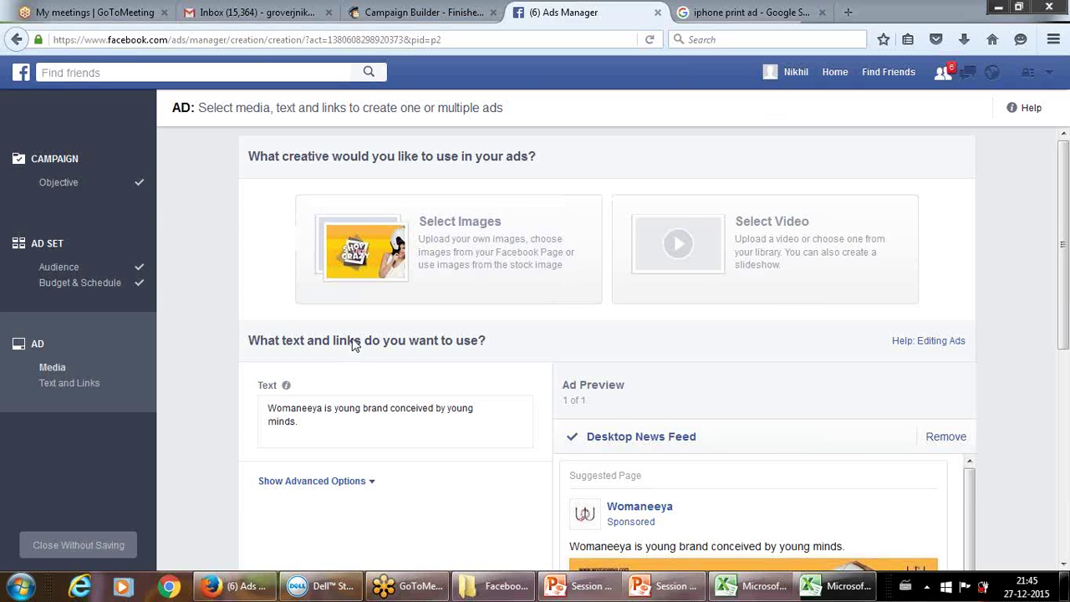
# Begin choosing images for the Womaneeya ad in the Media step.
pyautogui.click(362, 243)
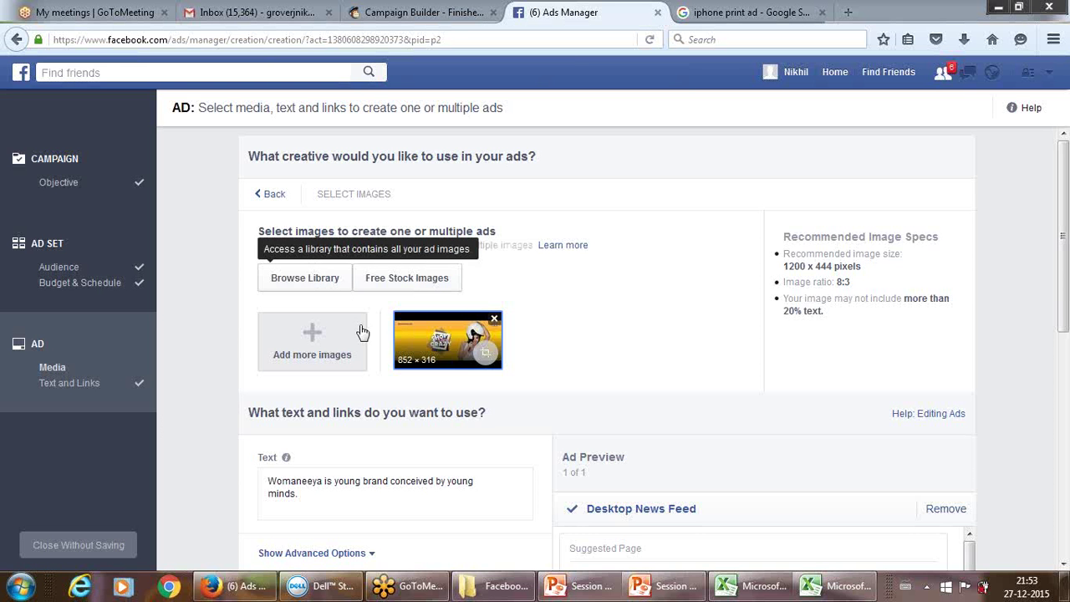
pyautogui.click(316, 341)
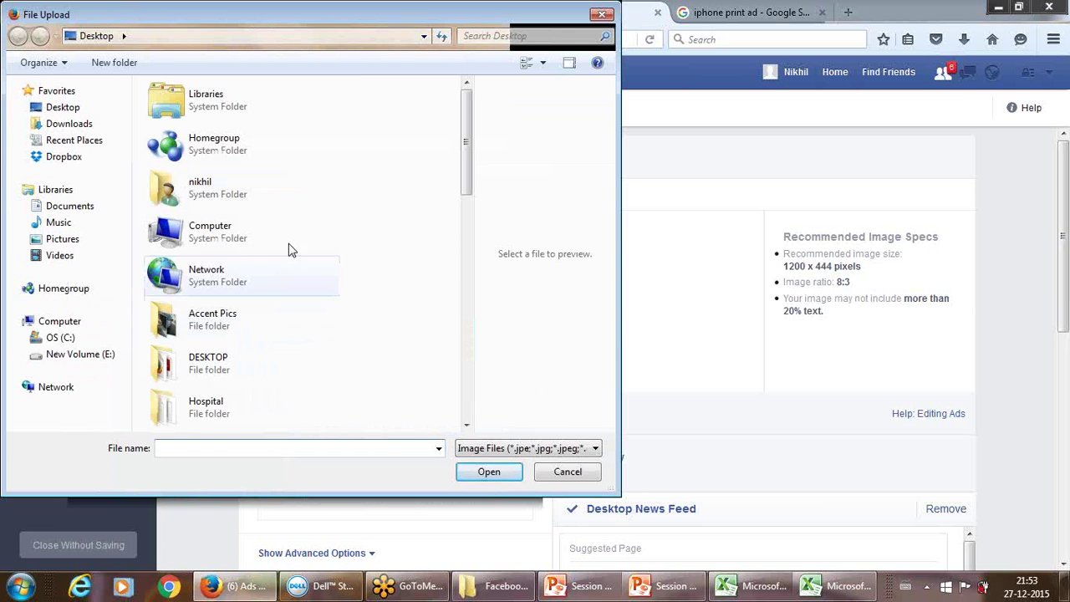
pyautogui.click(560, 474)
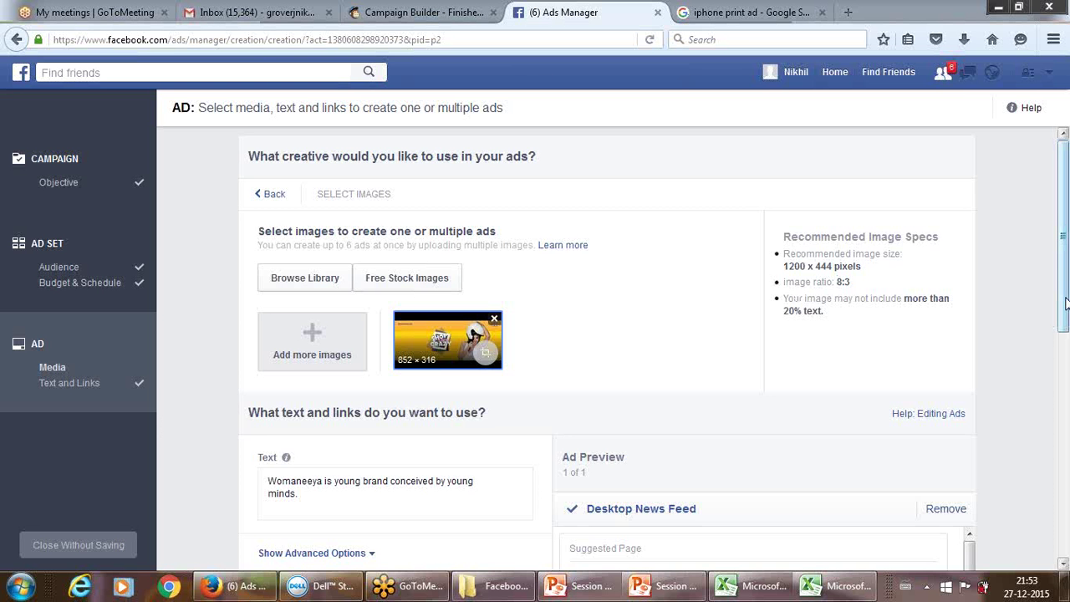
pyautogui.moveTo(1065, 314); pyautogui.dragTo(1064, 429)
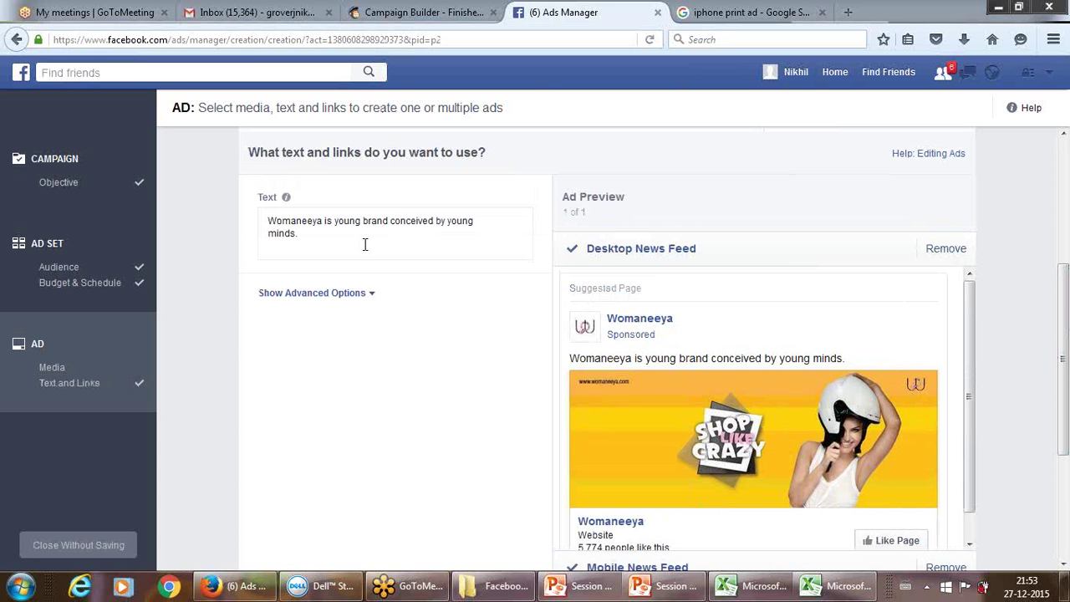
# Rewrite the ad text as 'Womaneeya the first fashion choice!' and reveal the advanced headline options.
pyautogui.click(338, 235)
pyautogui.press('BackSpace')
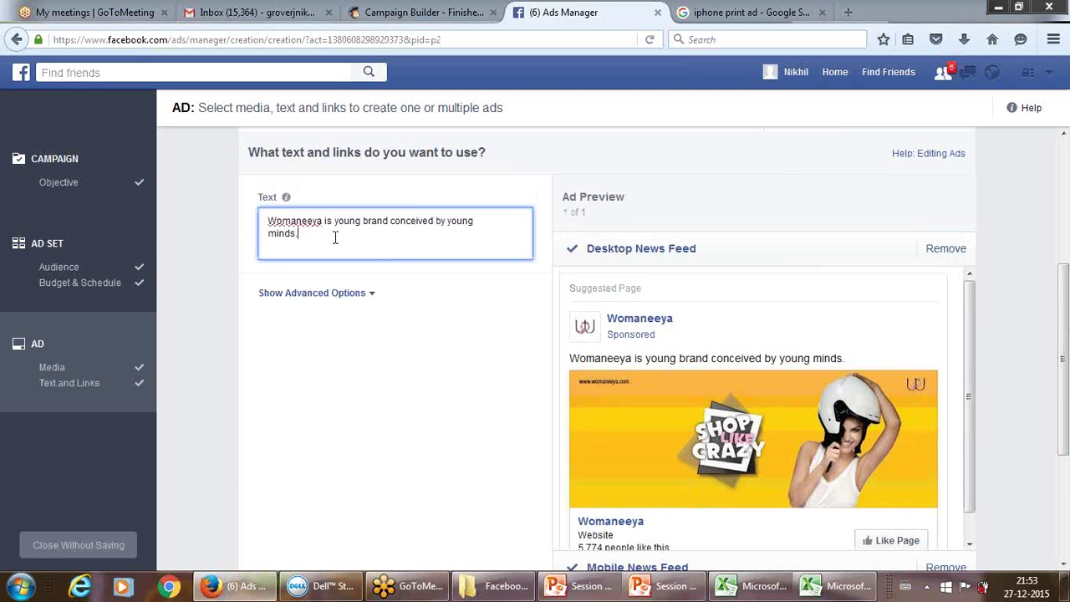
pyautogui.moveTo(335, 237); pyautogui.dragTo(218, 213)
pyautogui.write('Wo')
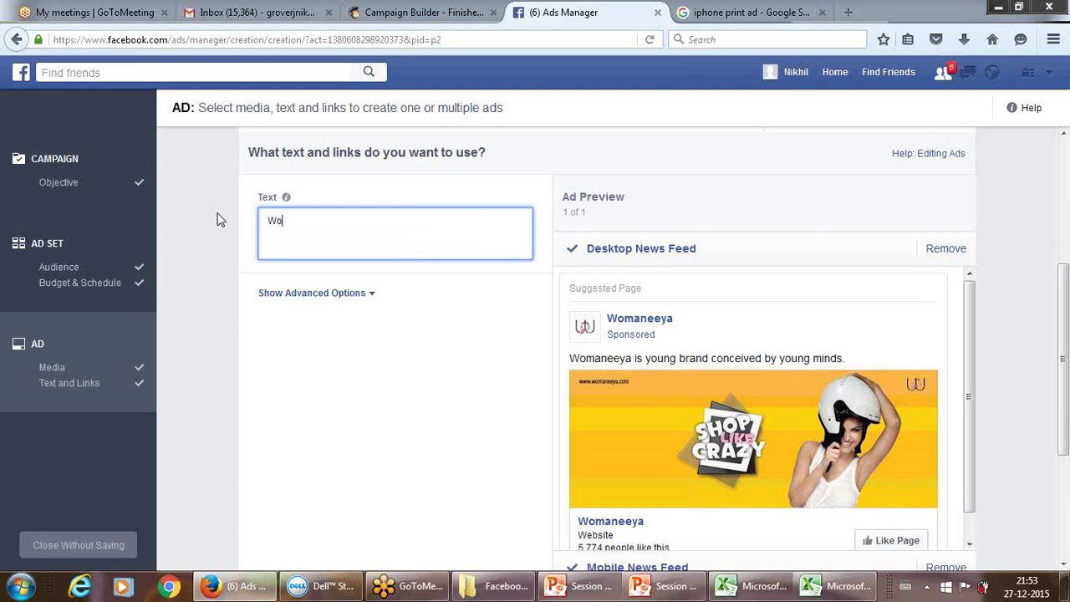
pyautogui.write('maneeya ')
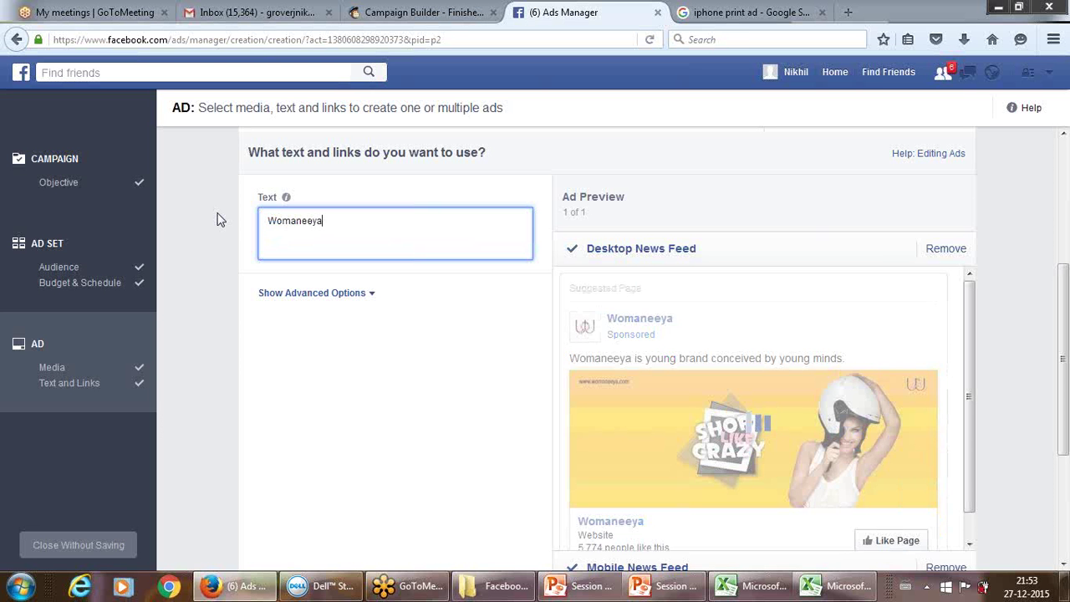
pyautogui.write('f')
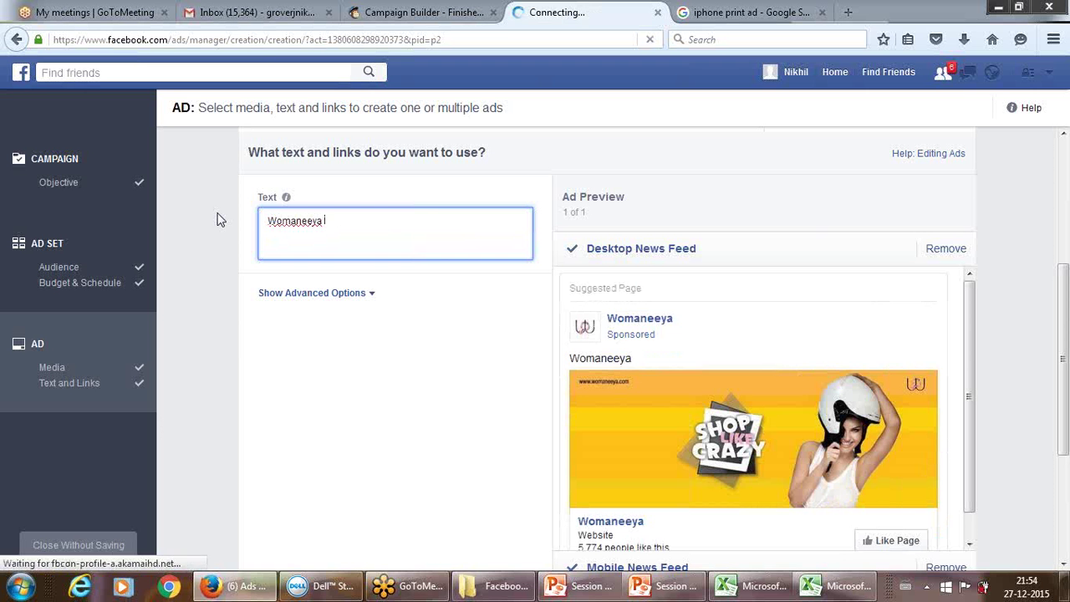
pyautogui.write('he fashion')
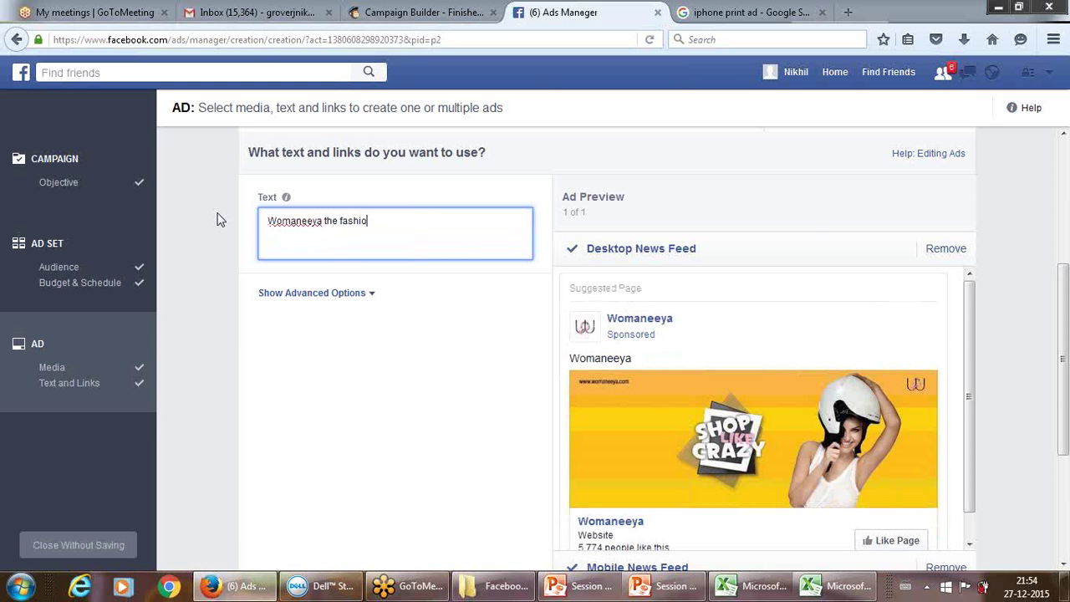
pyautogui.press('BackSpace')
pyautogui.press('BackSpace')
pyautogui.press('BackSpace')
pyautogui.press('BackSpace')
pyautogui.press('BackSpace')
pyautogui.press('BackSpace')
pyautogui.write('irst fashion choice!')
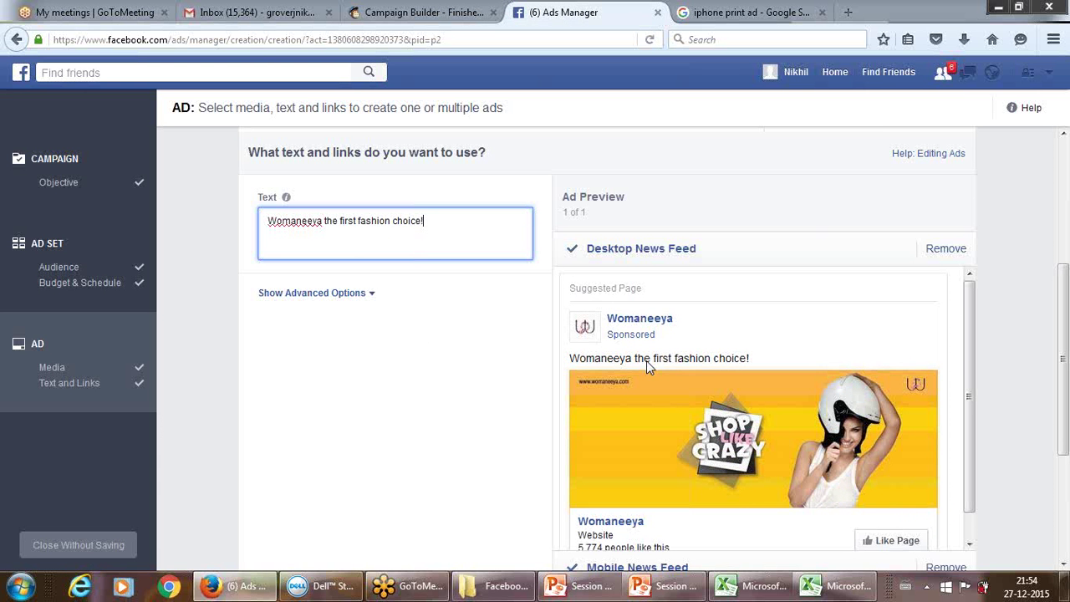
pyautogui.click(365, 294)
# Enter 'Womaneeya' in the Headline field, removing the extra word 'Shopping'.
pyautogui.click(341, 357)
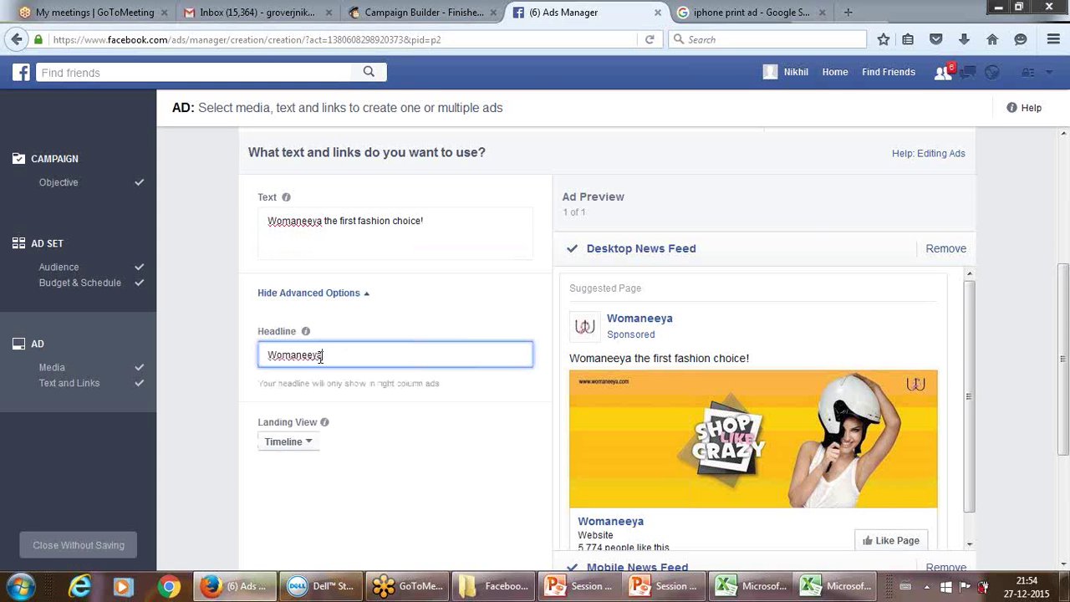
pyautogui.moveTo(323, 356); pyautogui.dragTo(243, 363)
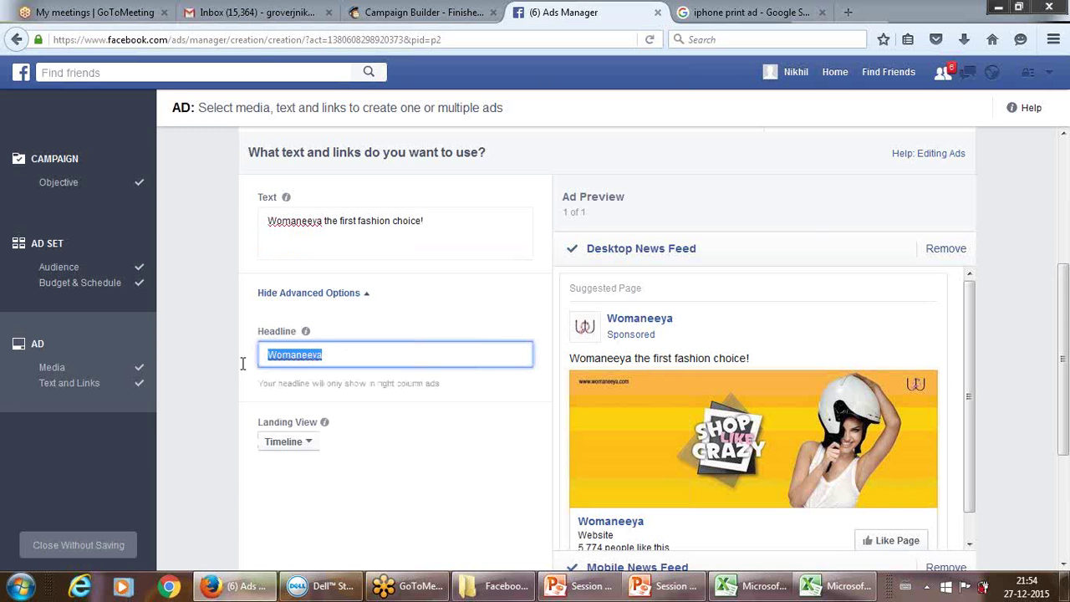
pyautogui.write('Womaneeya')
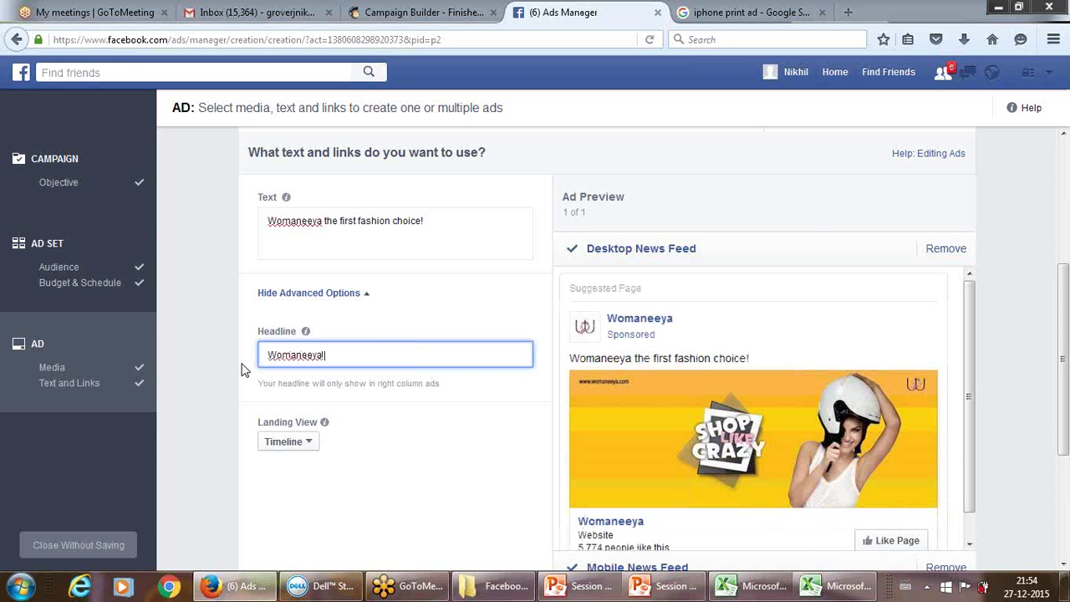
pyautogui.write('Shopping')
pyautogui.moveTo(306, 332)
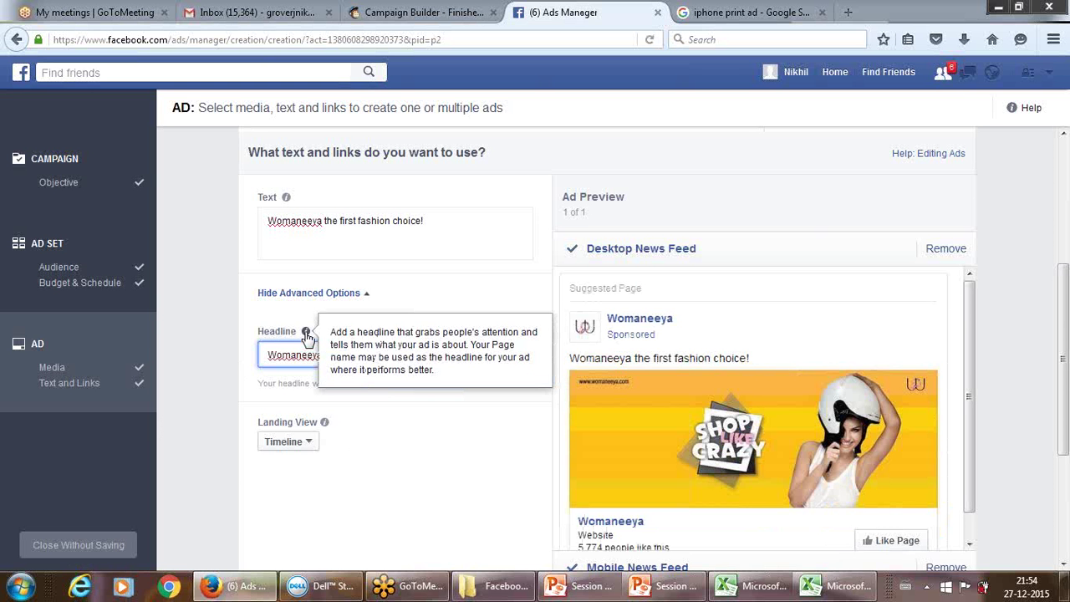
pyautogui.click(389, 460)
pyautogui.click(374, 351)
pyautogui.press('BackSpace')
pyautogui.press('BackSpace')
pyautogui.press('BackSpace')
pyautogui.press('BackSpace')
pyautogui.press('BackSpace')
pyautogui.press('BackSpace')
pyautogui.press('BackSpace')
pyautogui.press('BackSpace')
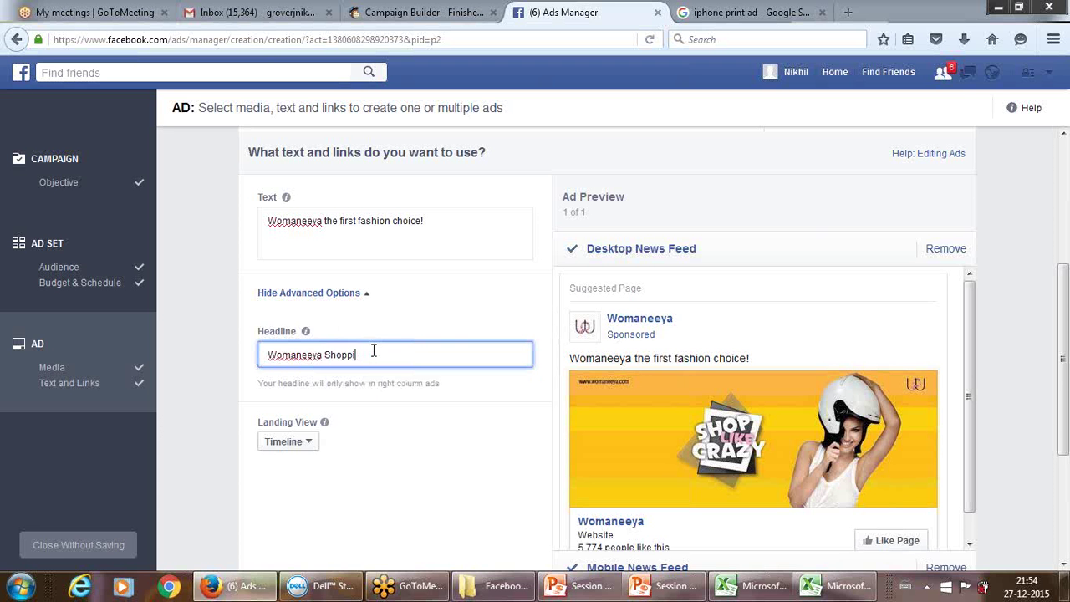
pyautogui.press('BackSpace')
pyautogui.press('BackSpace')
pyautogui.press('BackSpace')
pyautogui.press('BackSpace')
pyautogui.press('BackSpace')
pyautogui.write('eeya')
pyautogui.click(384, 485)
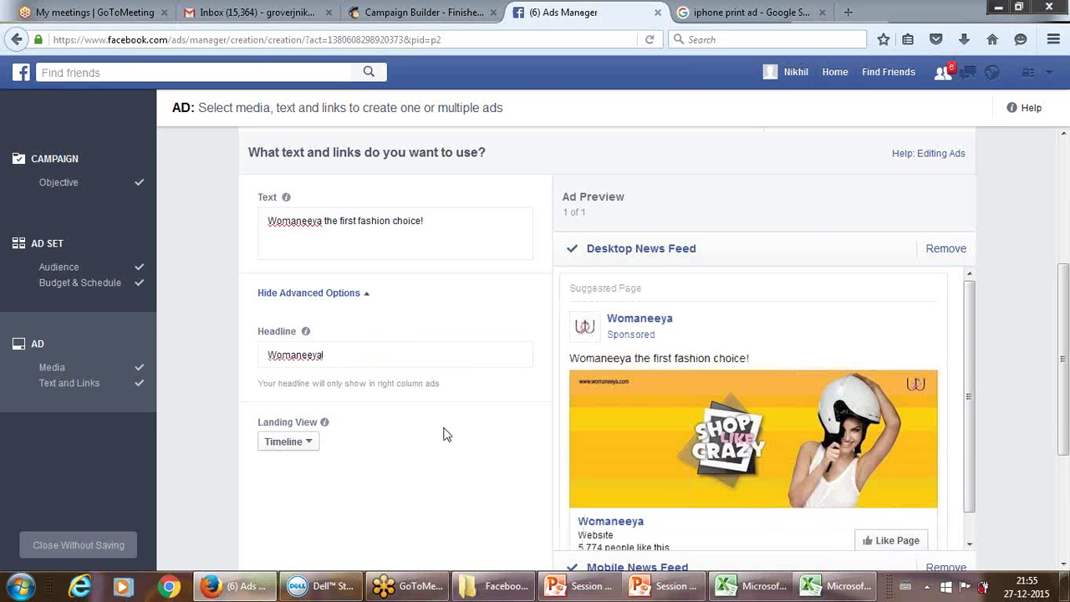
# Trim the headline to exactly 'Womaneeya' with no trailing space.
pyautogui.click(351, 356)
pyautogui.write('Shopping')
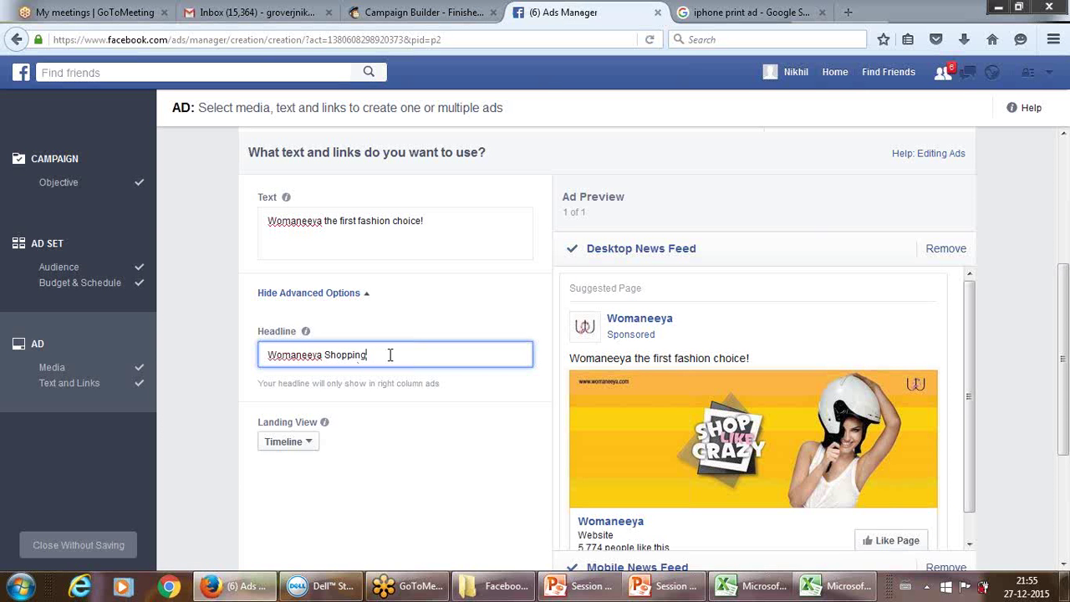
pyautogui.press('BackSpace')
pyautogui.press('BackSpace')
pyautogui.press('BackSpace')
pyautogui.press('BackSpace')
pyautogui.press('BackSpace')
pyautogui.press('BackSpace')
pyautogui.press('BackSpace')
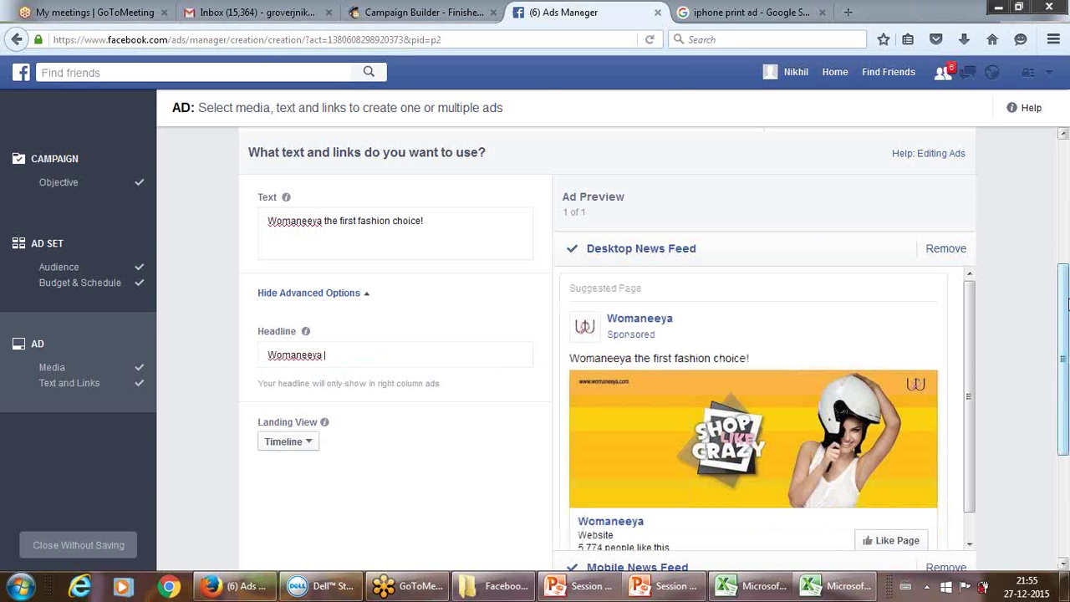
pyautogui.scroll(-2, 1066, 346)
pyautogui.moveTo(1068, 345)
pyautogui.mouseDown()
pyautogui.moveTo(1068, 364)
pyautogui.moveTo(1067, 327)
pyautogui.mouseUp()
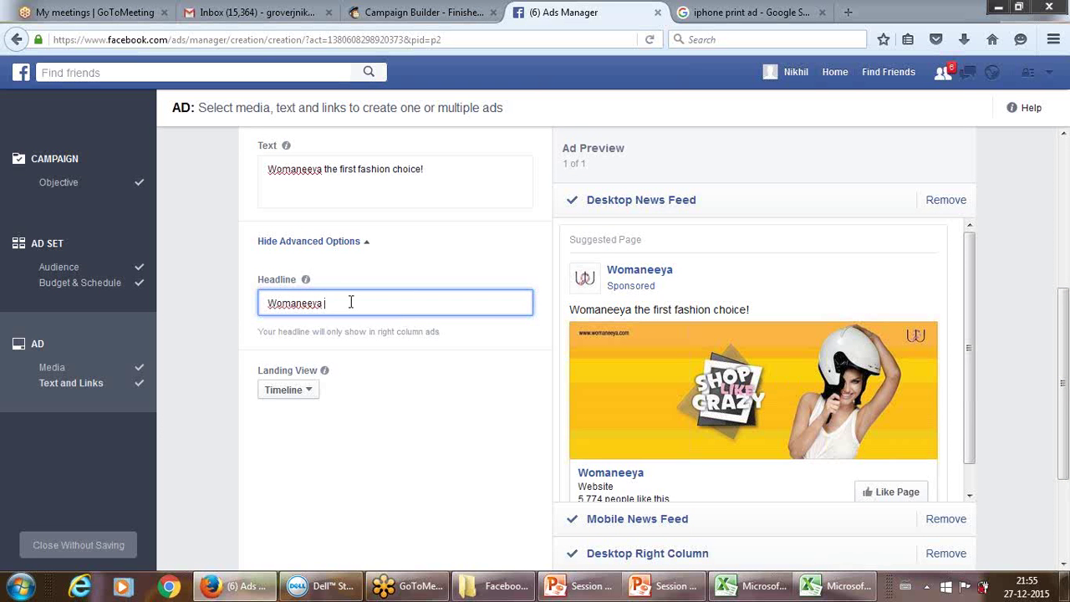
pyautogui.press('BackSpace')
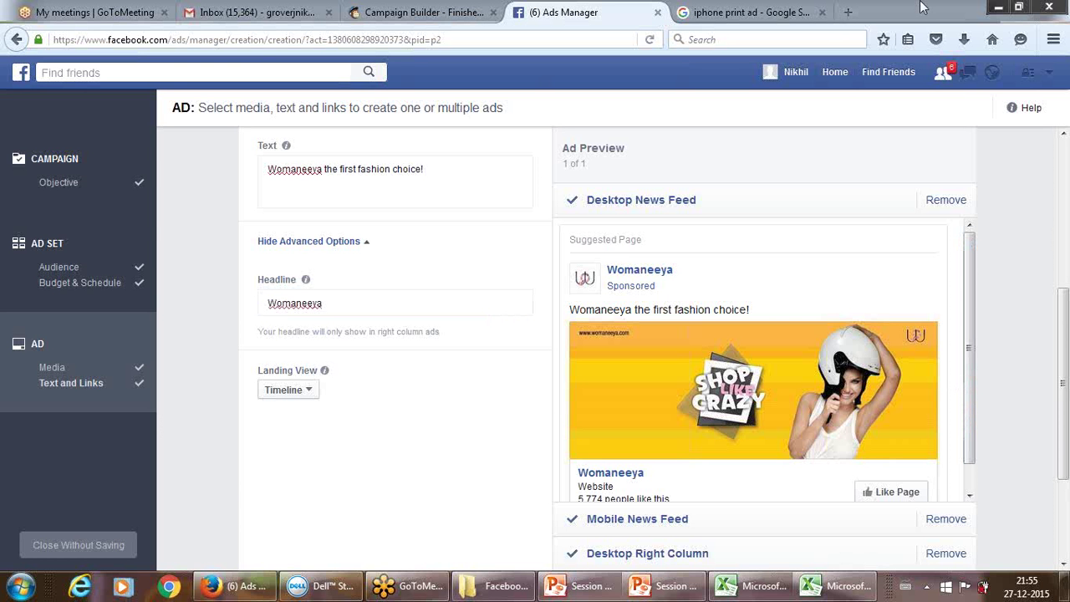
pyautogui.moveTo(787, 379)
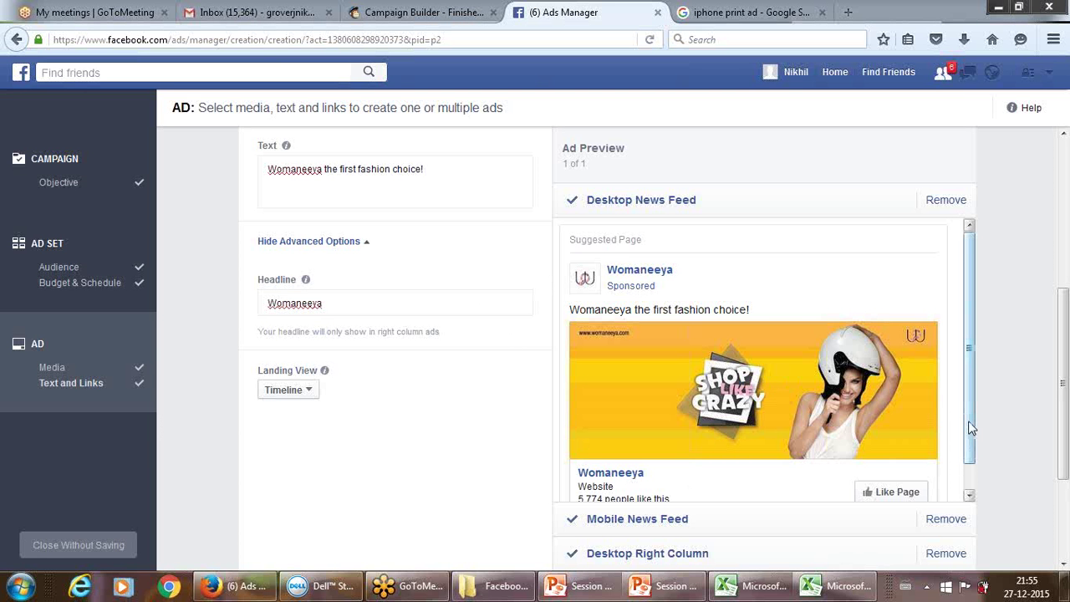
# Check the Landing View options and keep Timeline selected.
pyautogui.scroll(-1, 969, 428)
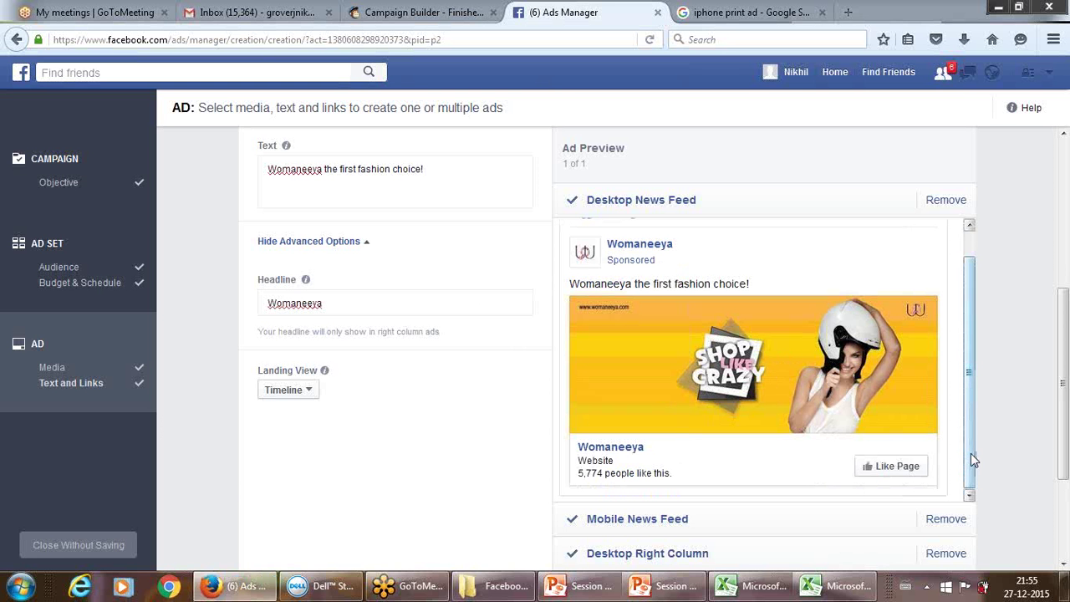
pyautogui.moveTo(970, 453); pyautogui.dragTo(955, 478)
pyautogui.click(317, 396)
pyautogui.click(319, 398)
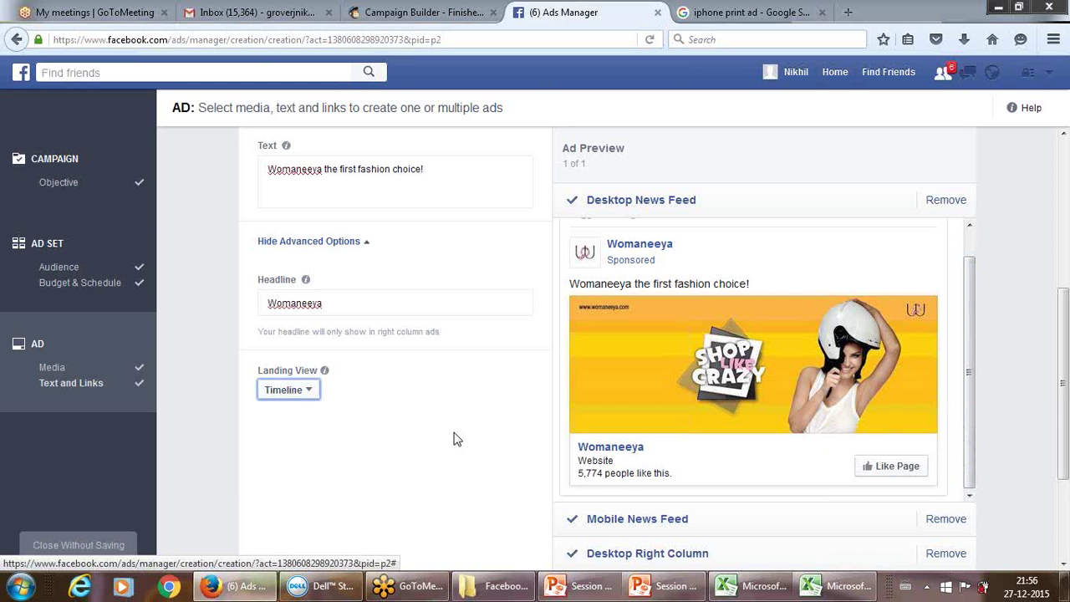
# Expand the Mobile News Feed and Desktop Right Column previews of the Womaneeya ad.
pyautogui.moveTo(965, 463); pyautogui.dragTo(966, 468)
pyautogui.click(968, 495)
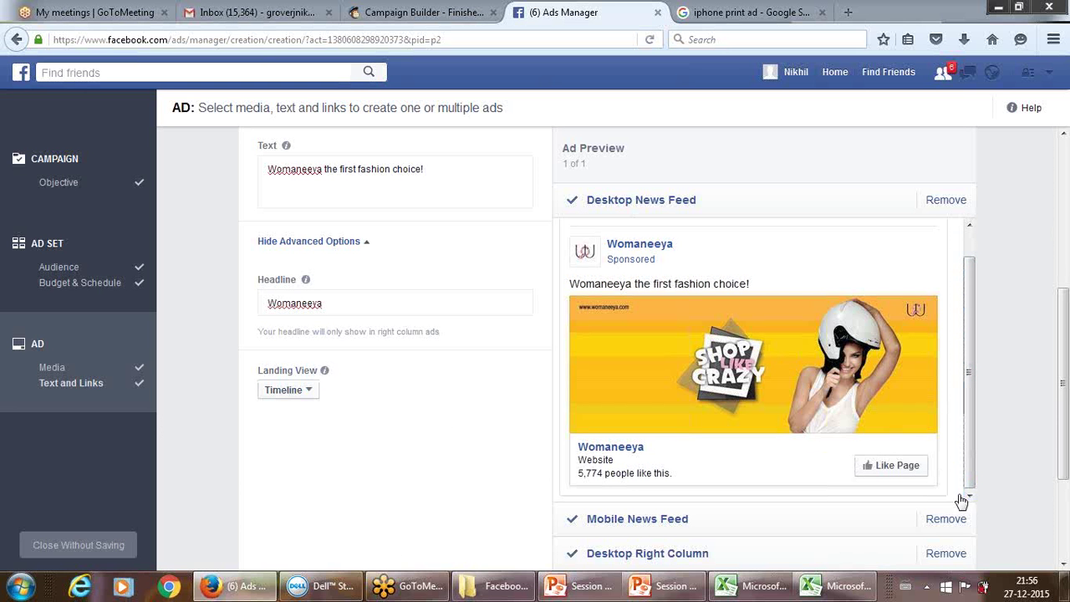
pyautogui.click(638, 520)
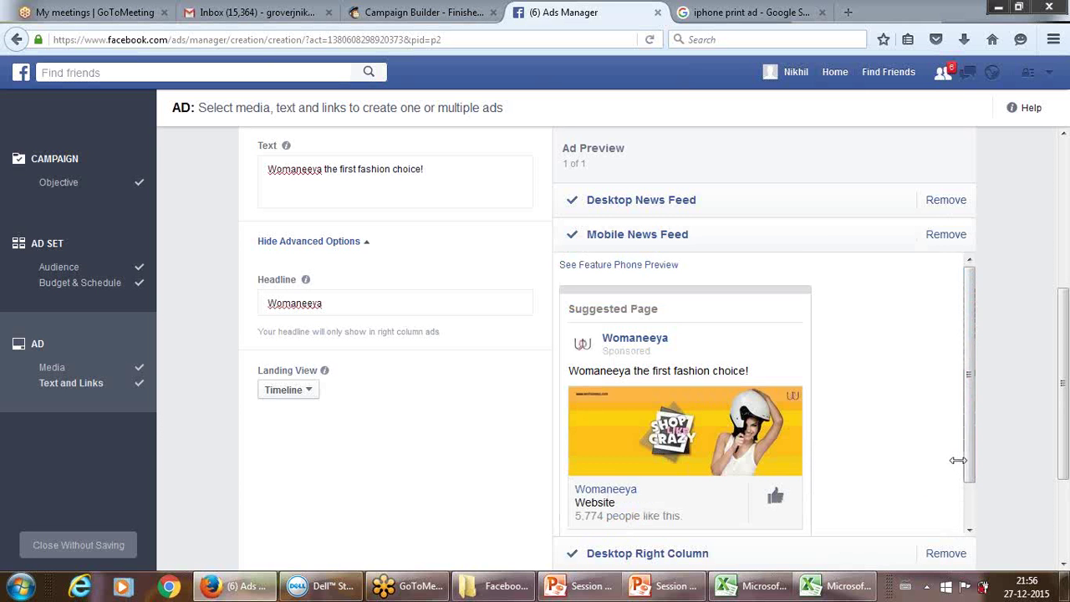
pyautogui.scroll(-1, 968, 472)
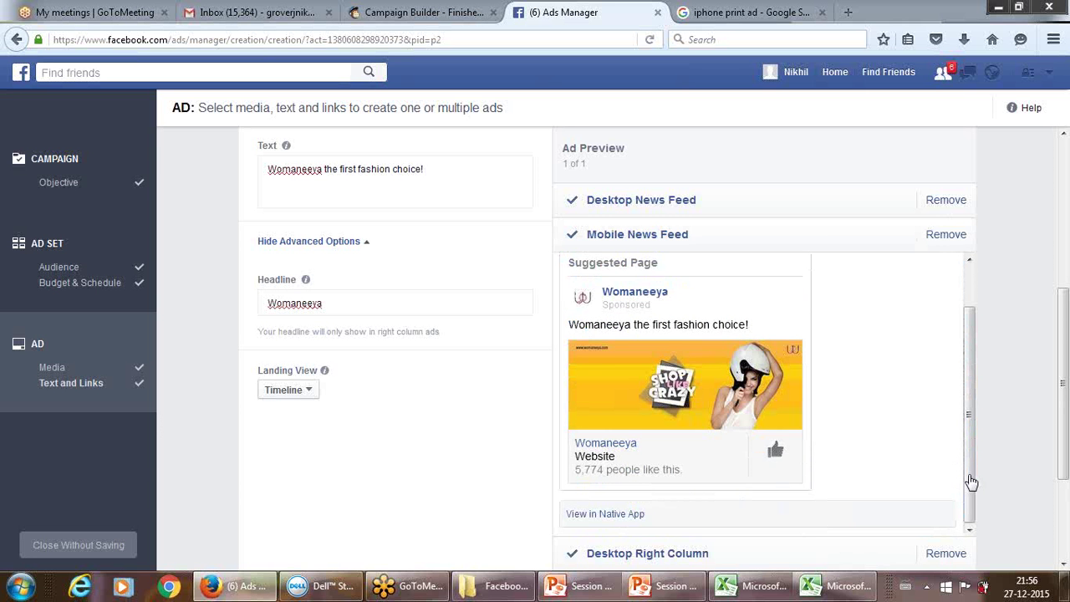
pyautogui.click(616, 556)
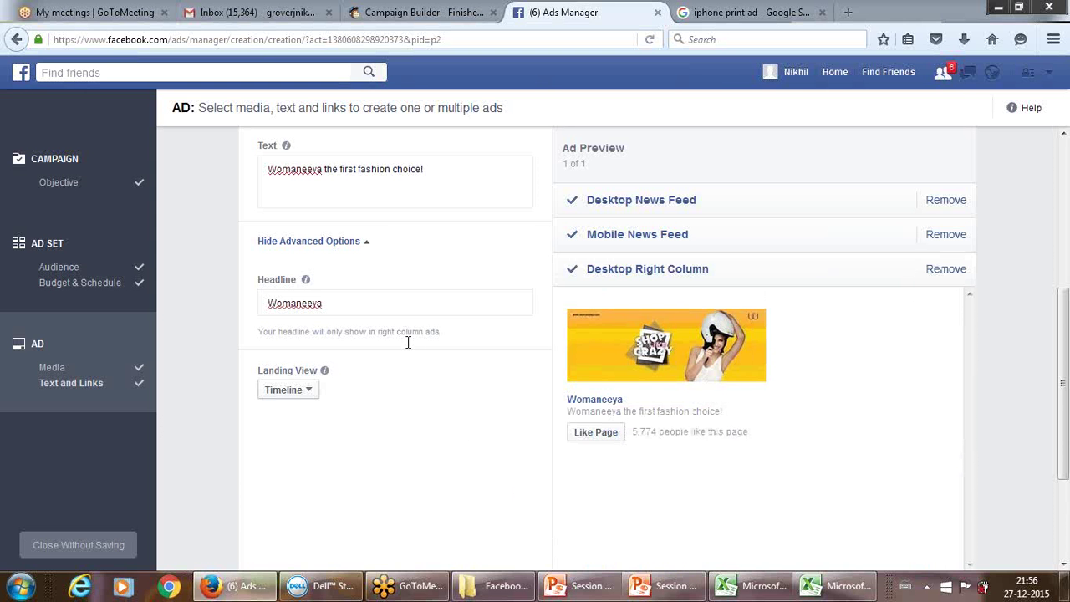
pyautogui.click(346, 299)
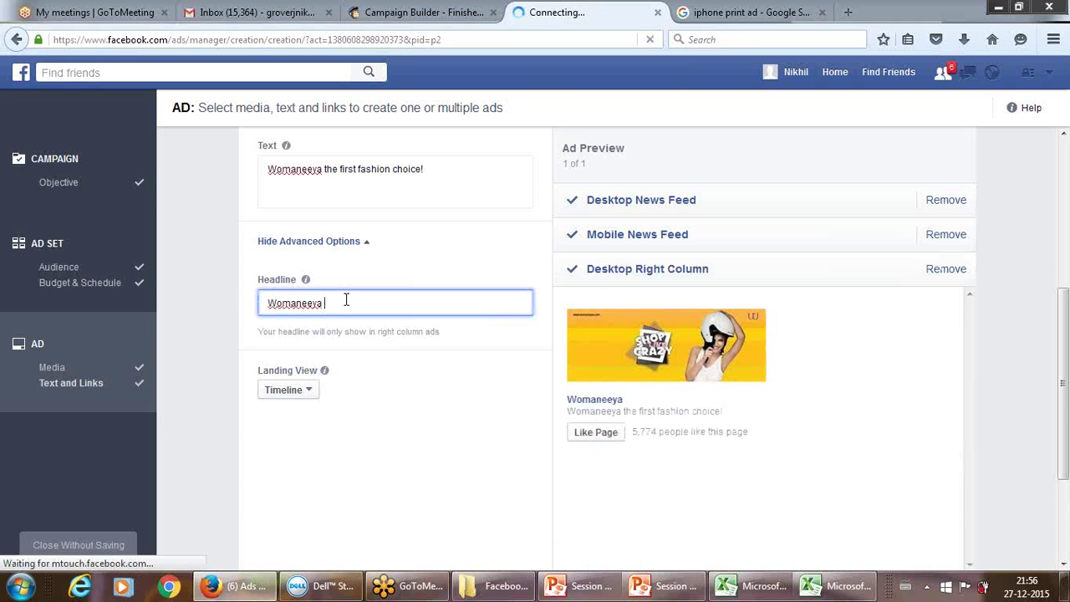
pyautogui.write('Shoppijg')
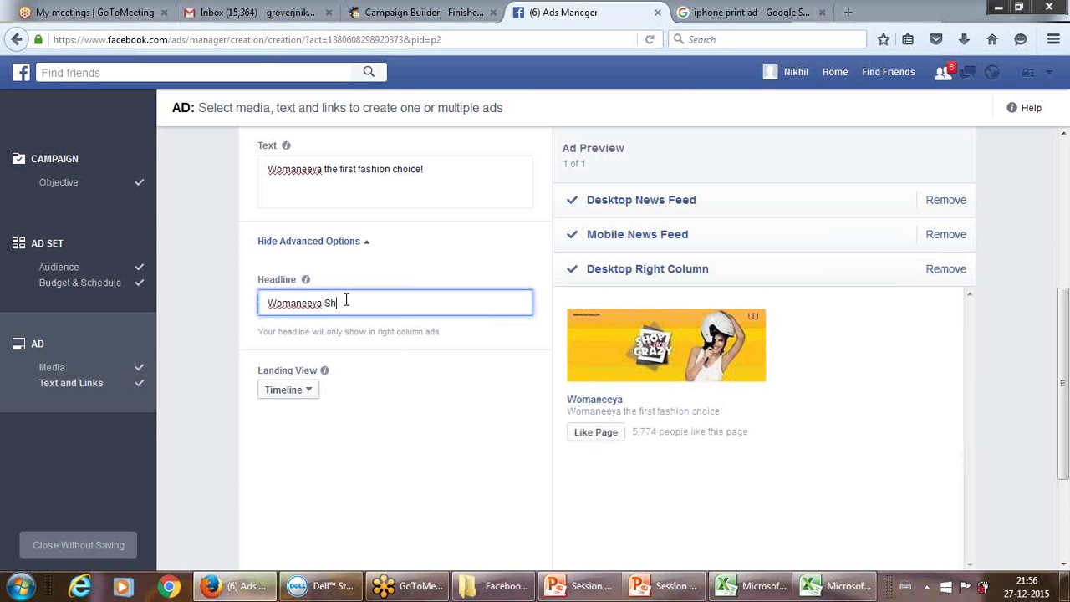
pyautogui.press('BackSpace')
pyautogui.press('BackSpace')
pyautogui.press('BackSpace')
pyautogui.write('ing')
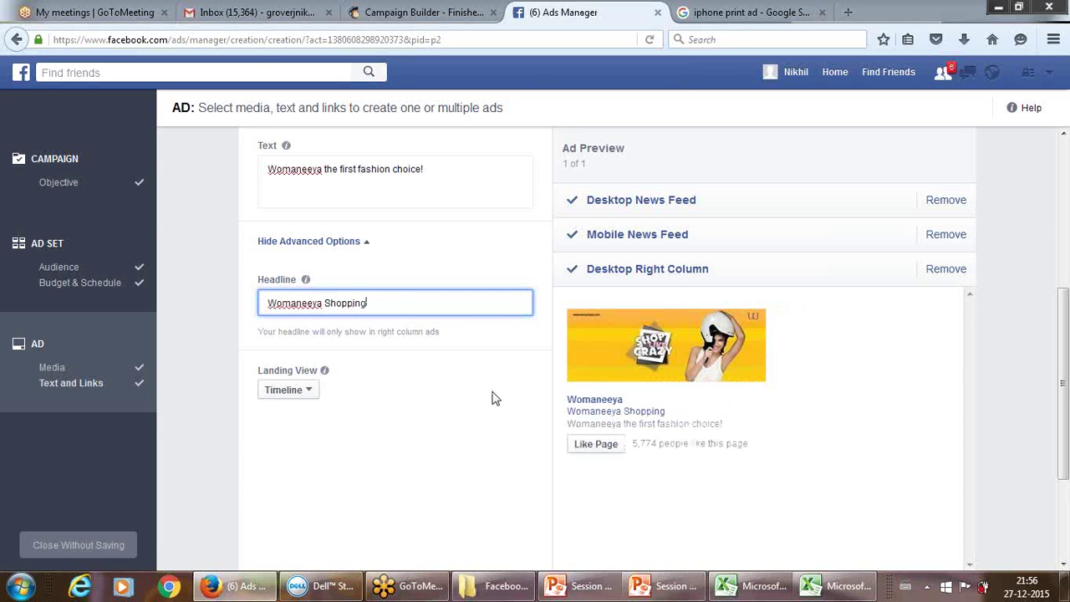
pyautogui.press('BackSpace')
pyautogui.press('BackSpace')
pyautogui.press('BackSpace')
pyautogui.press('BackSpace')
pyautogui.press('BackSpace')
pyautogui.press('BackSpace')
pyautogui.press('BackSpace')
pyautogui.press('BackSpace')
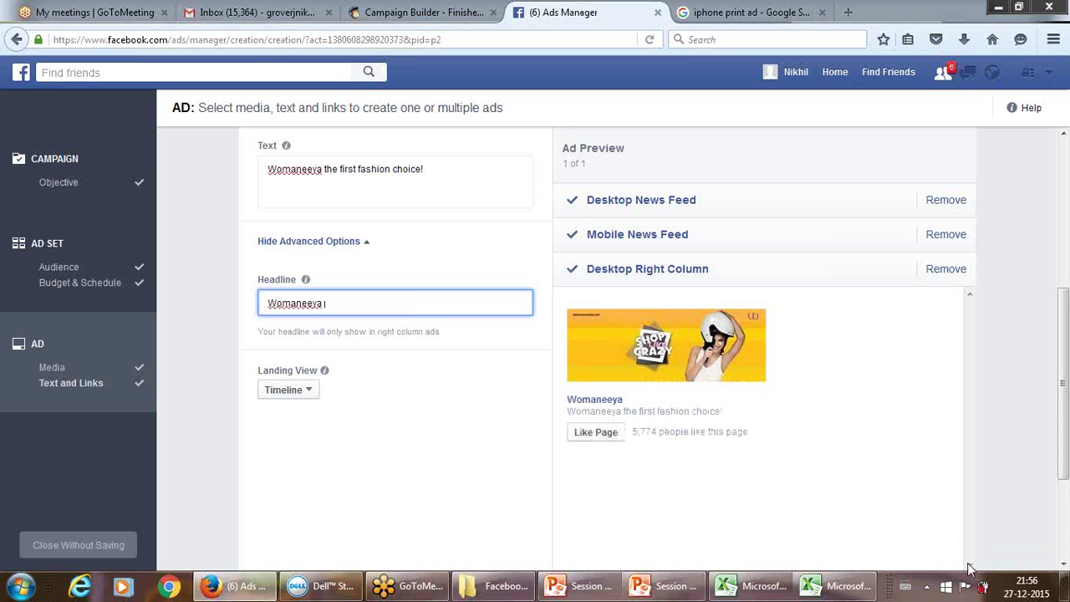
pyautogui.click(968, 568)
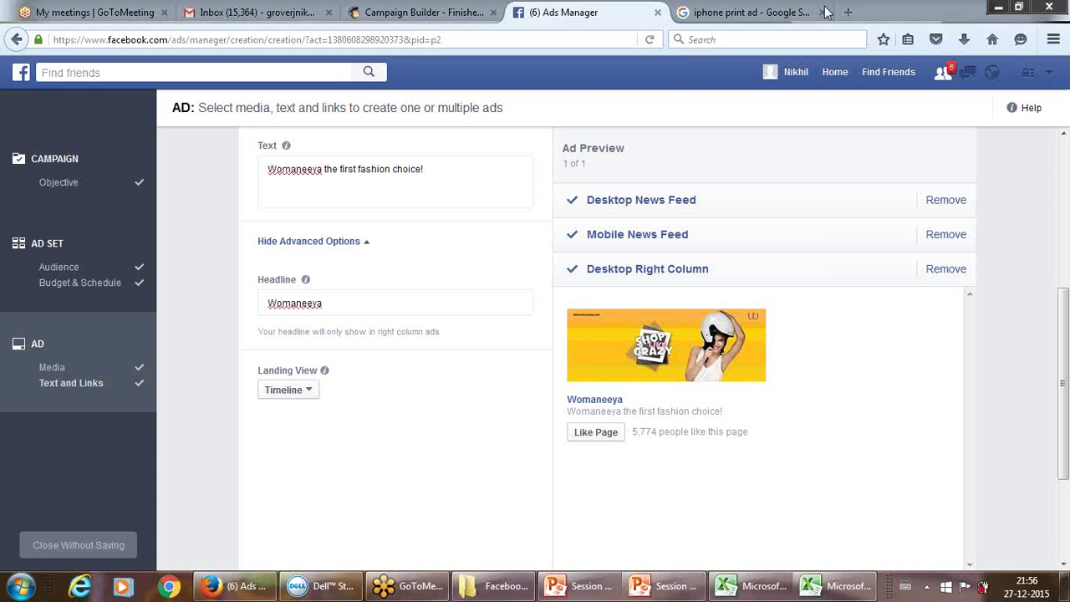
# Place the order for the Womaneeya ad from the bottom of the ad form.
pyautogui.moveTo(1067, 433); pyautogui.dragTo(1065, 507)
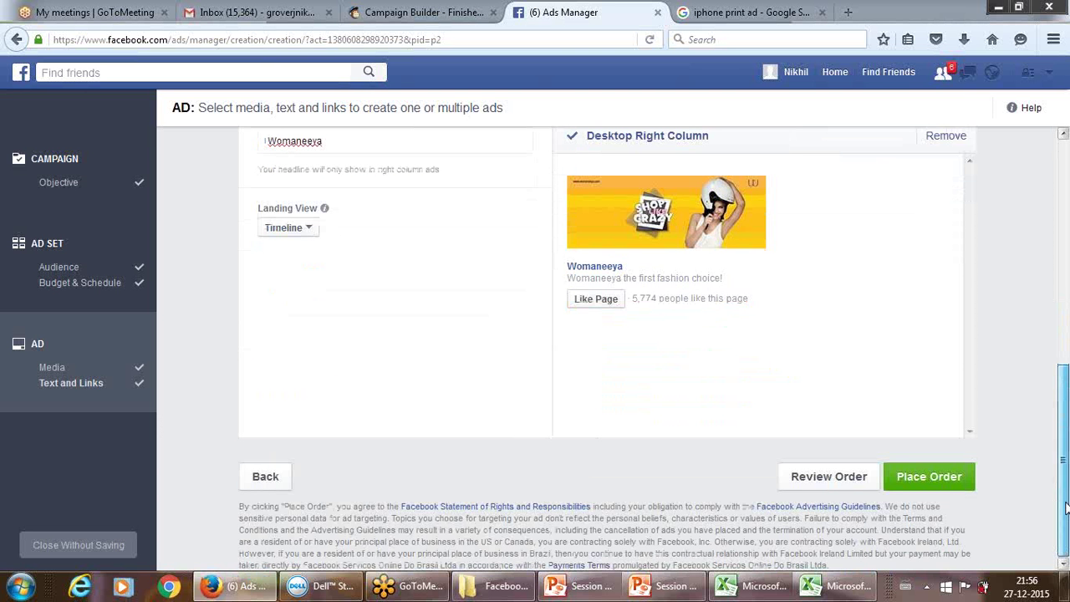
pyautogui.click(929, 477)
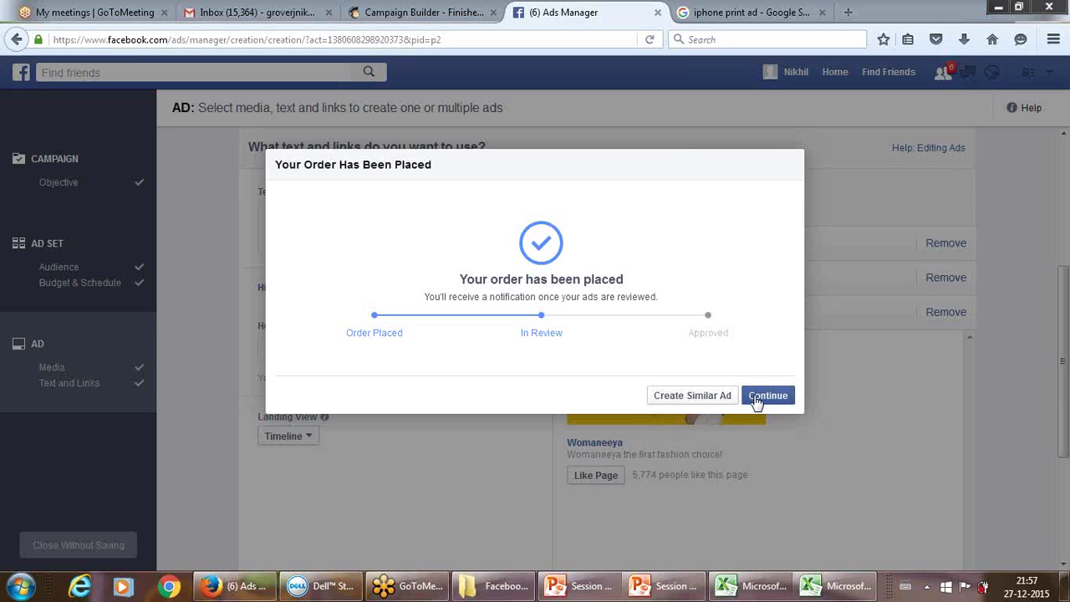
# Continue past the order confirmation to the Womaneeya - Page Likes Dec campaign overview.
pyautogui.moveTo(490, 161); pyautogui.dragTo(362, 116)
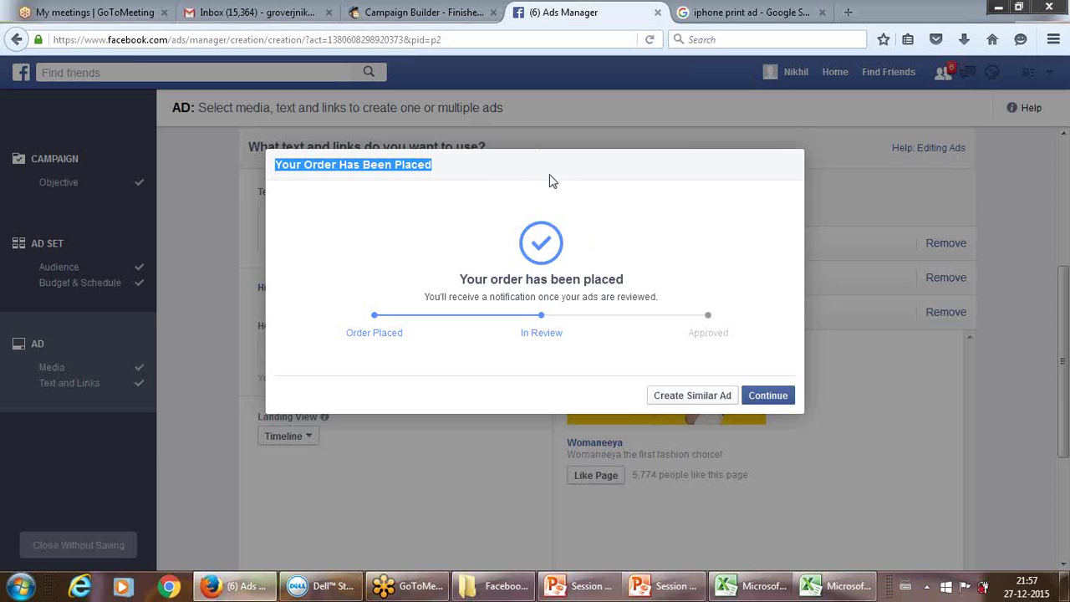
pyautogui.click(757, 401)
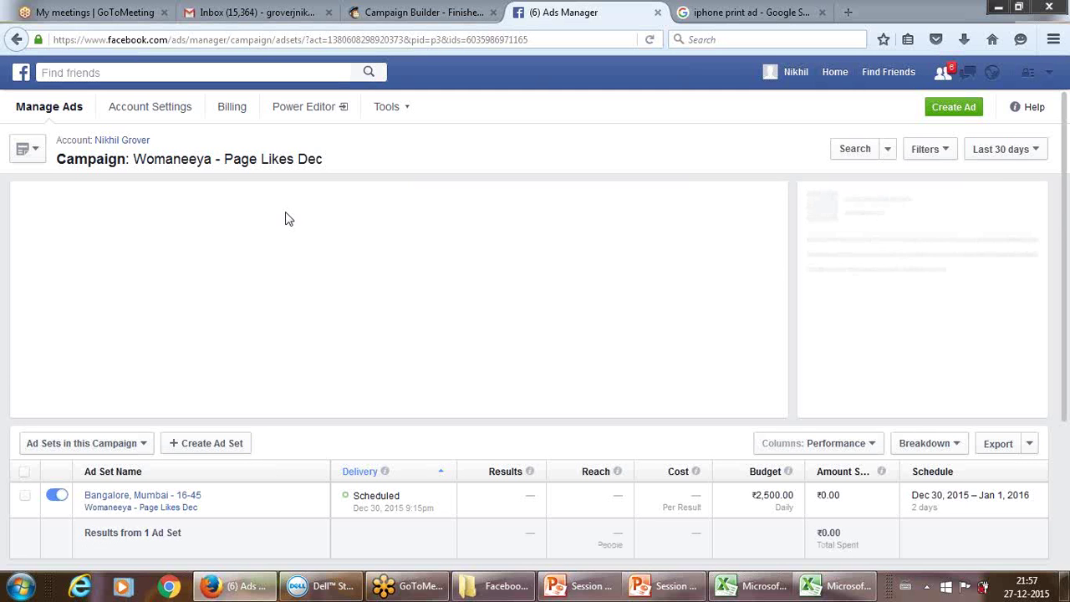
# Open the Bangalore, Mumbai - 16-45 ad set, then the Womaneeya - Page Likes ad's preview.
pyautogui.click(151, 500)
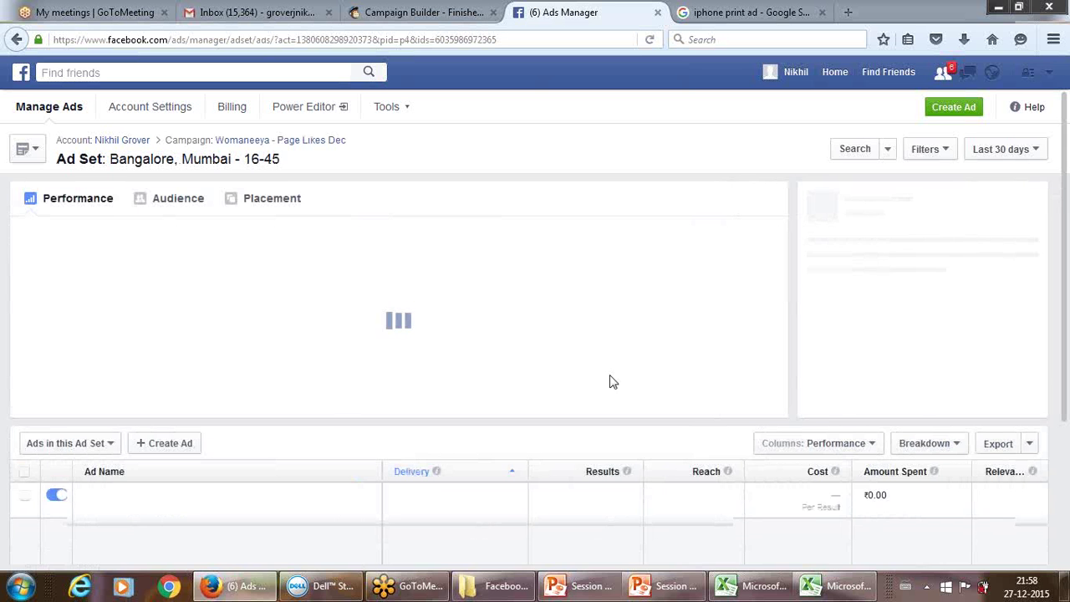
pyautogui.moveTo(1060, 206); pyautogui.dragTo(1065, 286)
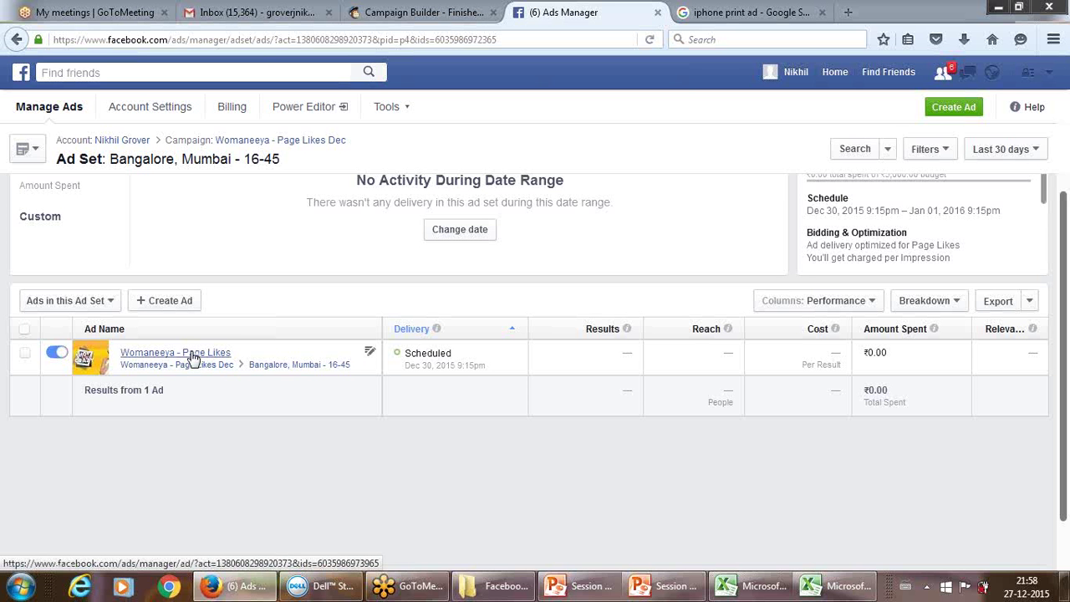
pyautogui.click(192, 354)
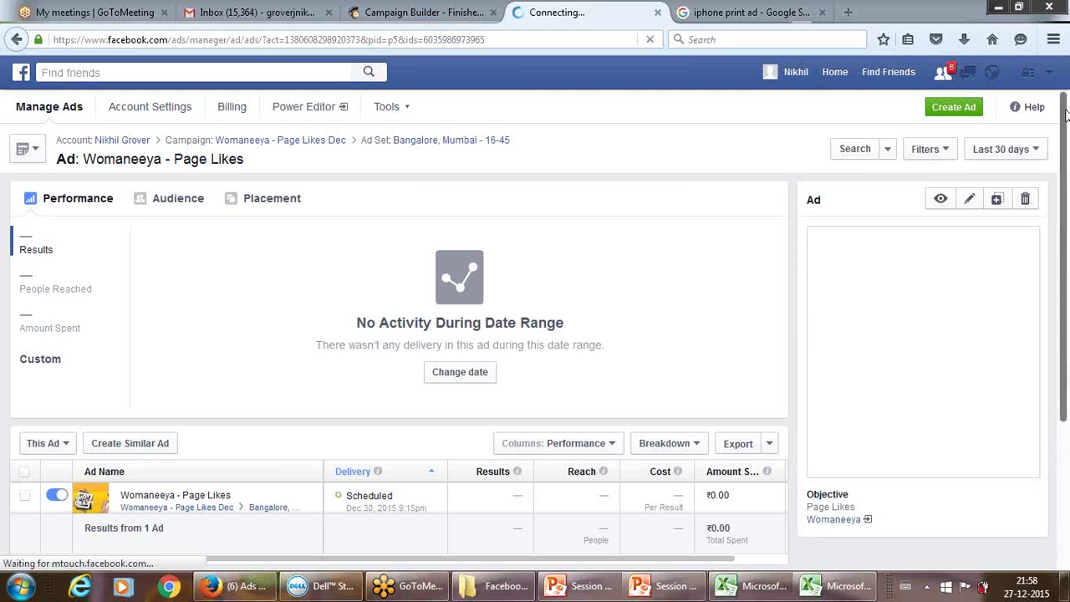
pyautogui.scroll(-1, 1067, 163)
pyautogui.scroll(-2, 1066, 163)
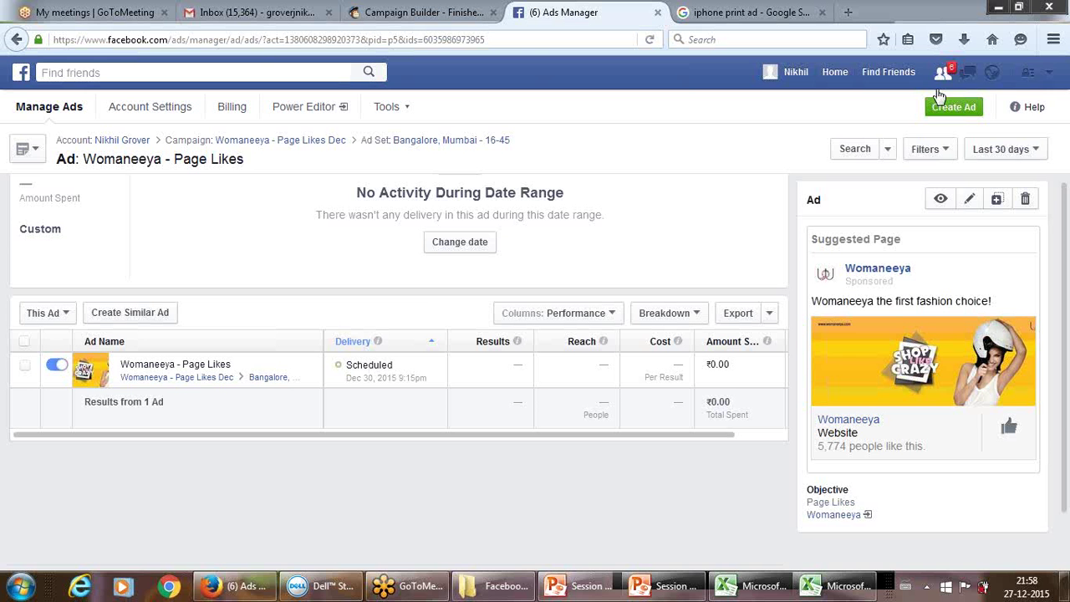
# Use Facebook as the Womaneeya Page and view its notifications of new page likes.
pyautogui.click(1049, 74)
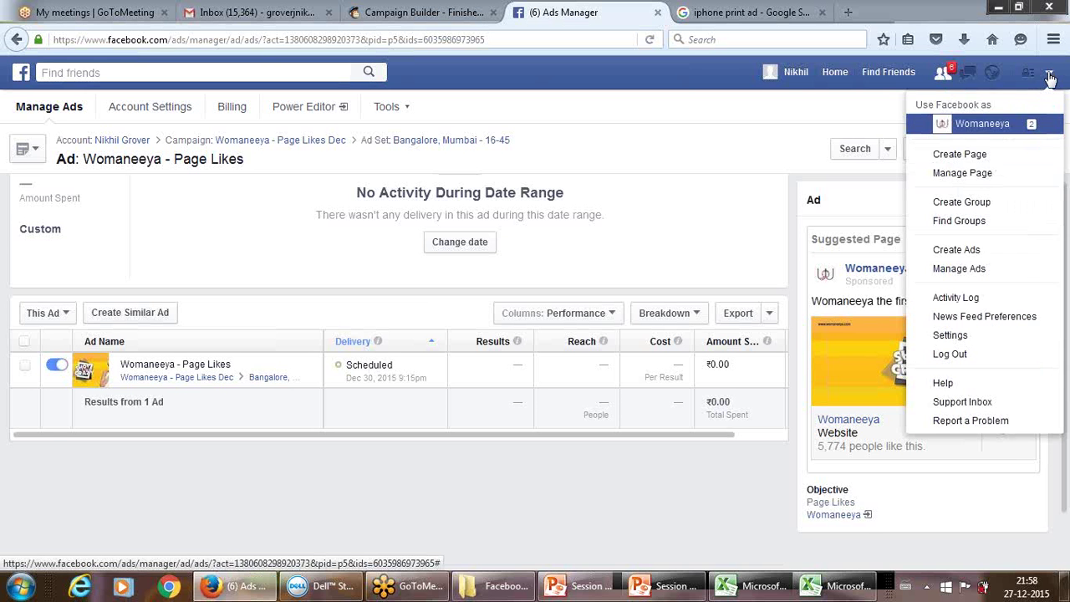
pyautogui.click(1049, 75)
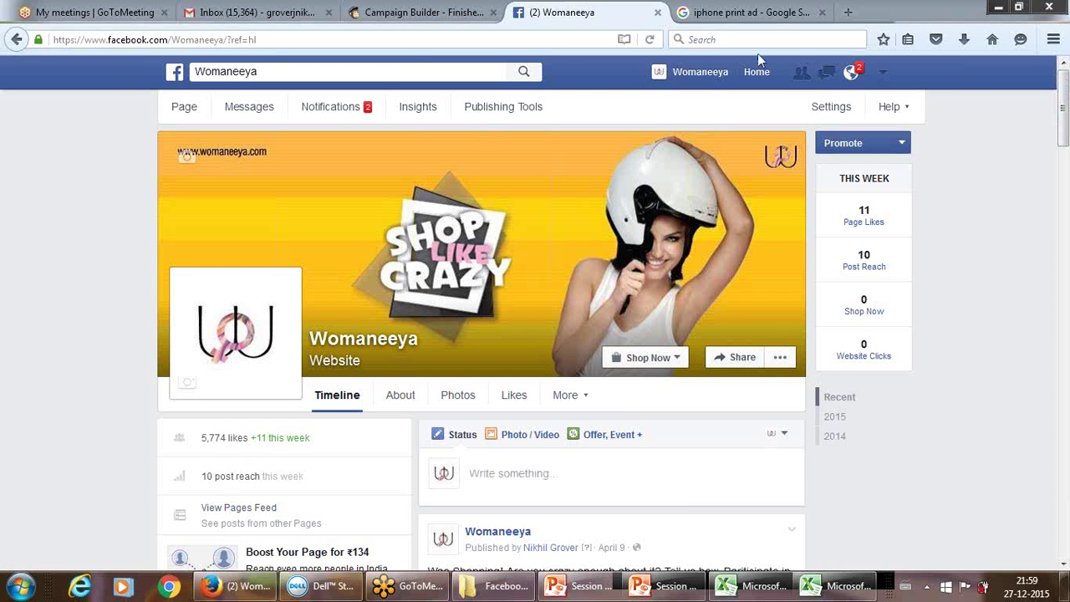
pyautogui.click(883, 77)
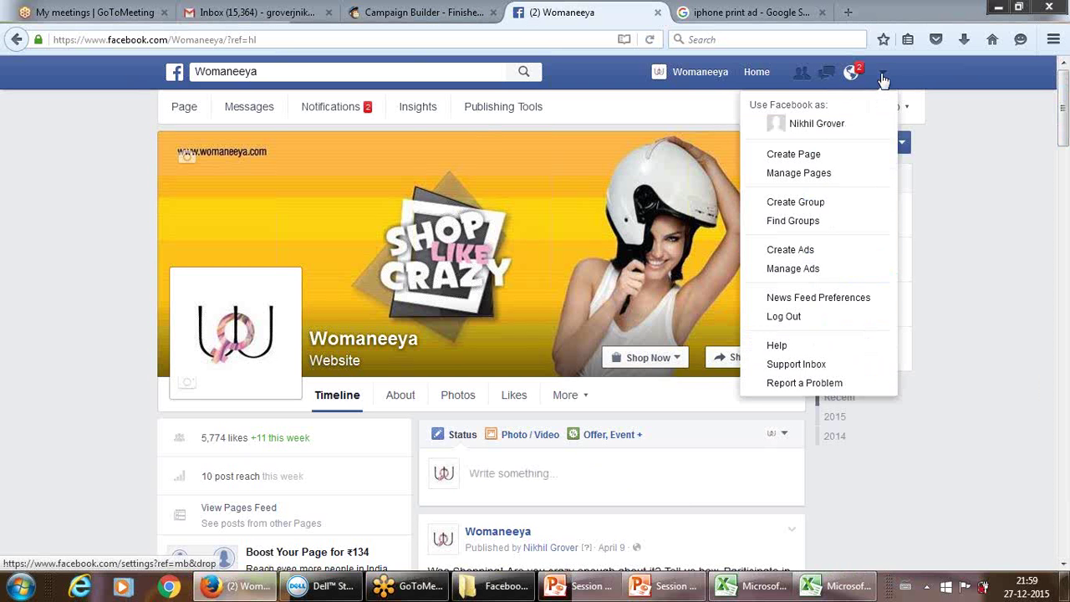
pyautogui.click(953, 227)
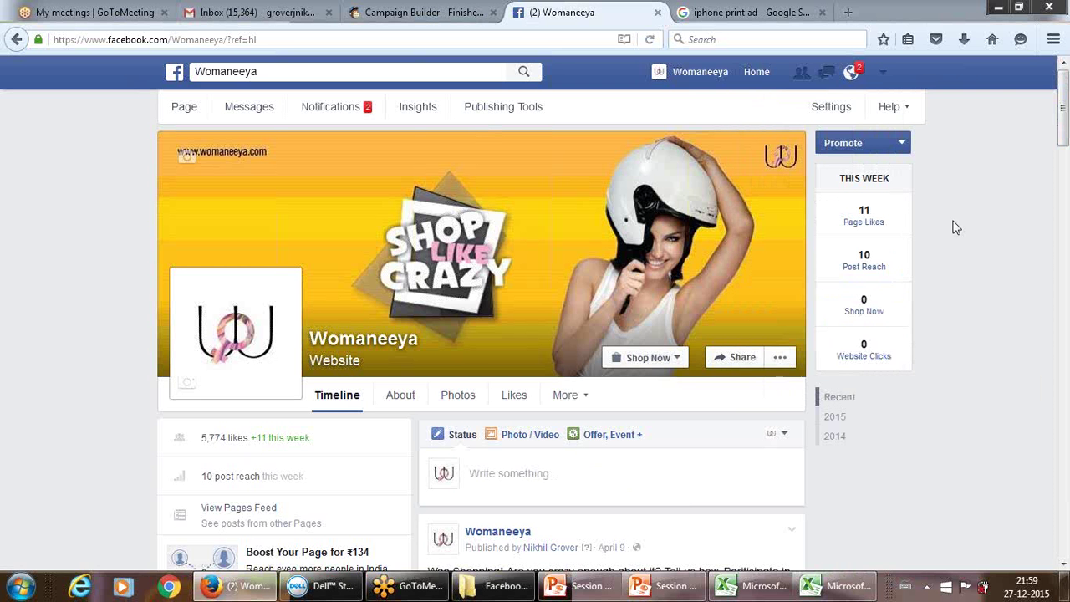
pyautogui.click(853, 72)
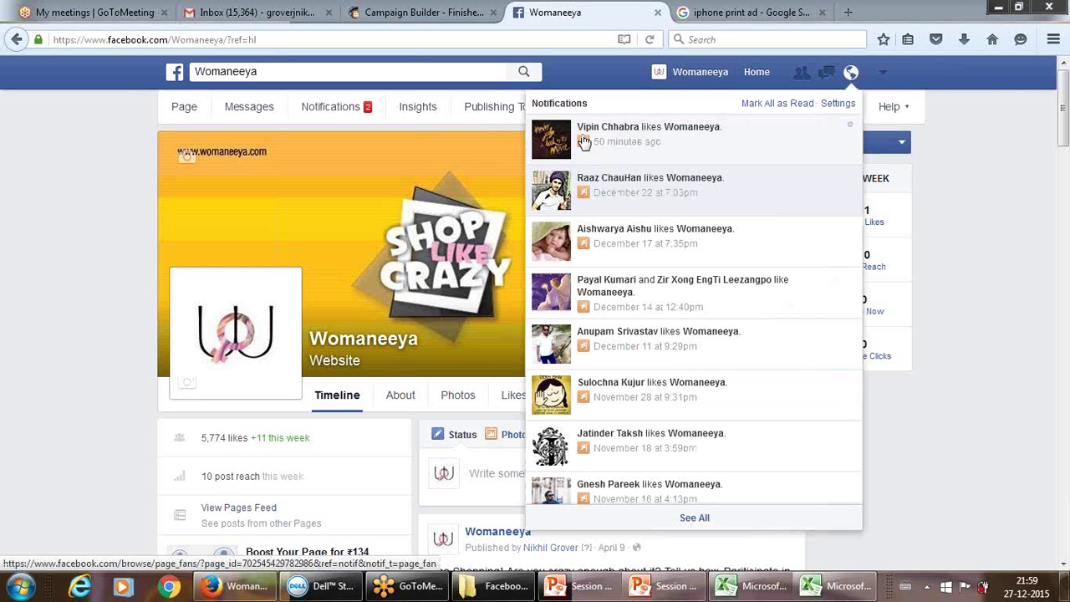
# Dismiss the Notifications list to return to the Womaneeya Page timeline.
pyautogui.moveTo(644, 146)
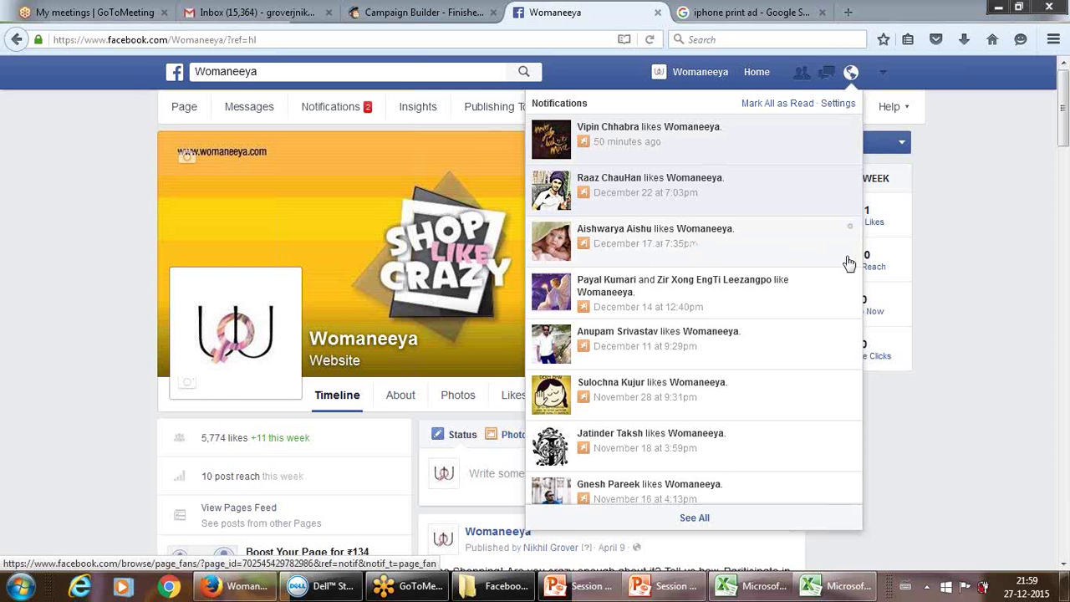
pyautogui.click(1001, 213)
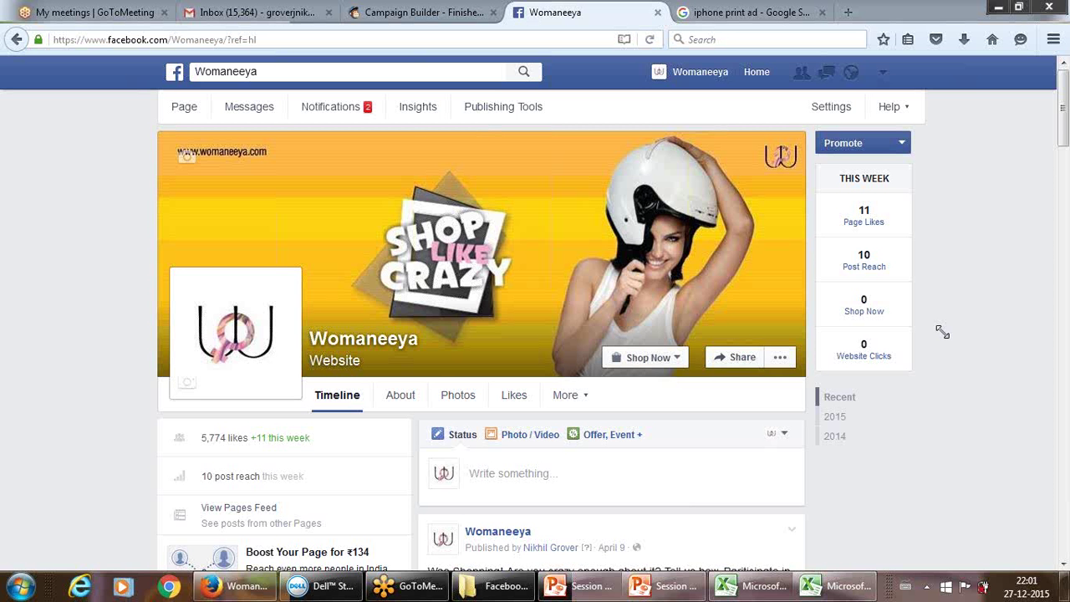
pyautogui.click(673, 587)
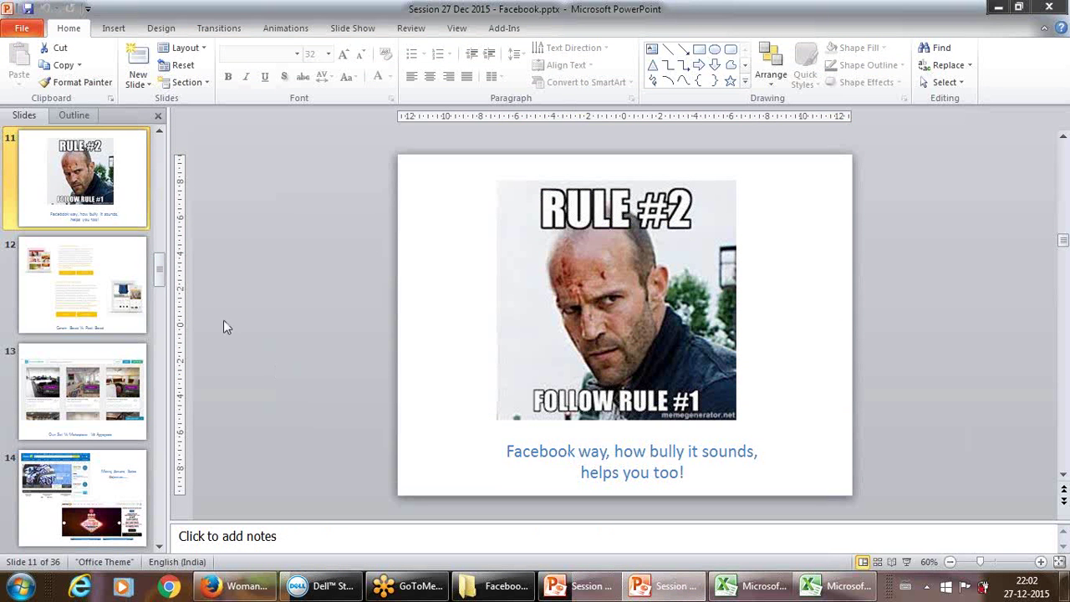
pyautogui.moveTo(161, 272); pyautogui.dragTo(160, 487)
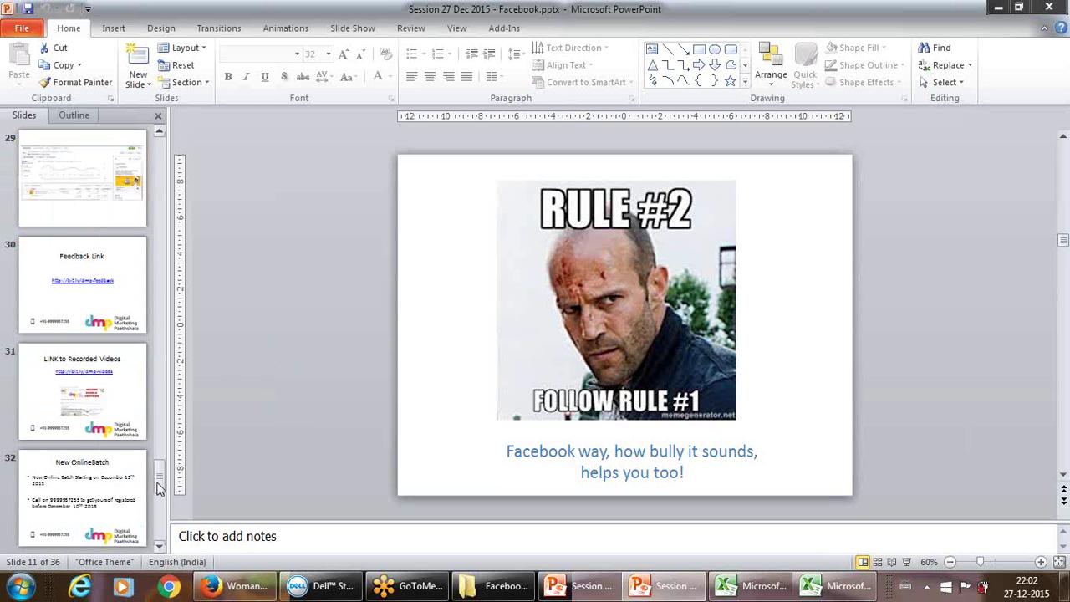
pyautogui.click(117, 323)
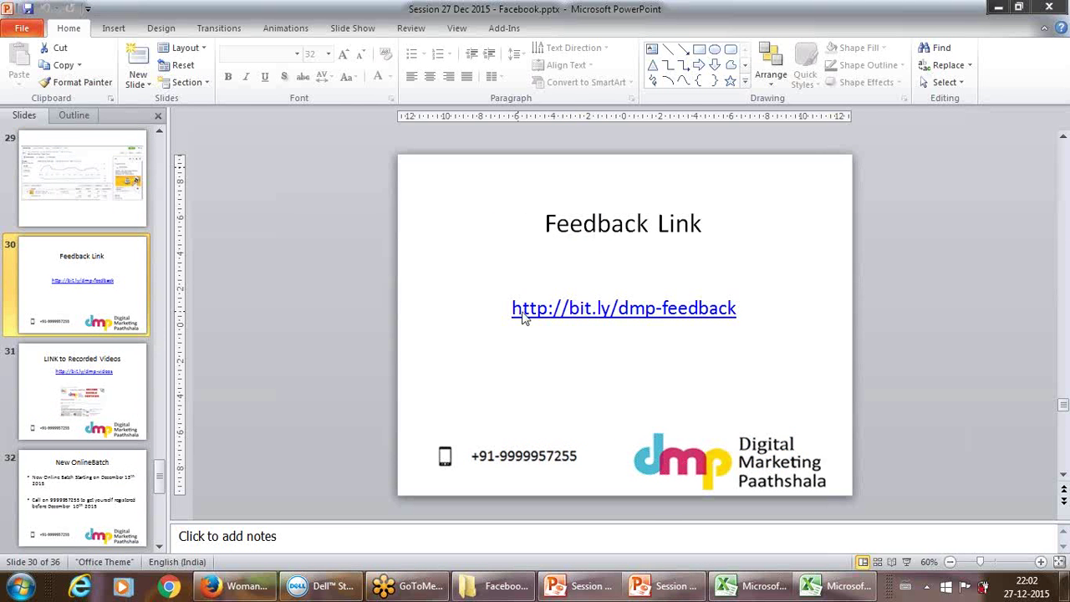
pyautogui.moveTo(513, 308); pyautogui.dragTo(612, 327)
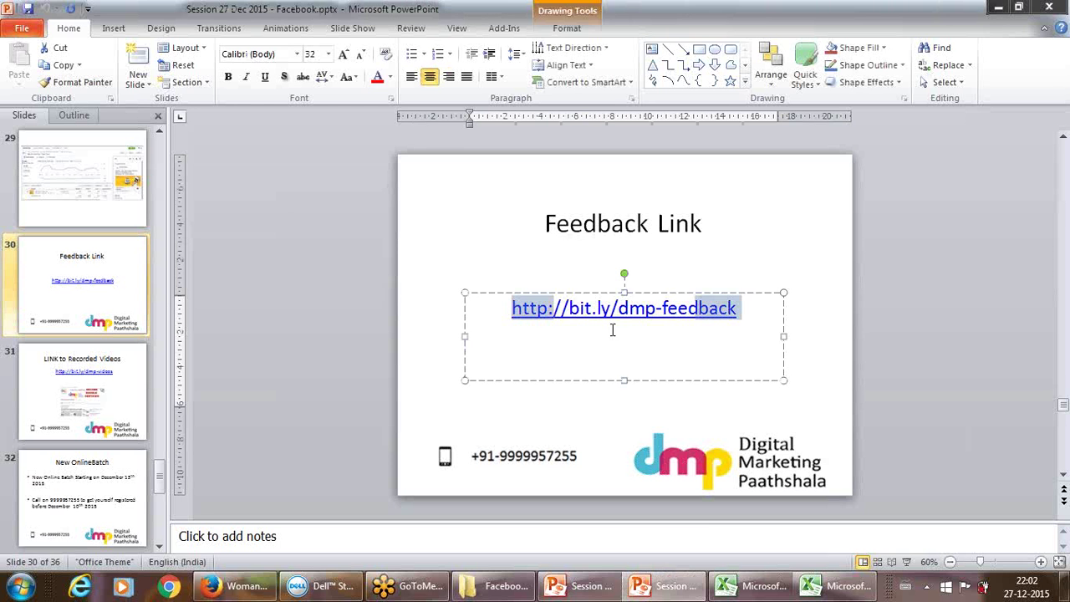
pyautogui.hotkey('ctrl', 'c')
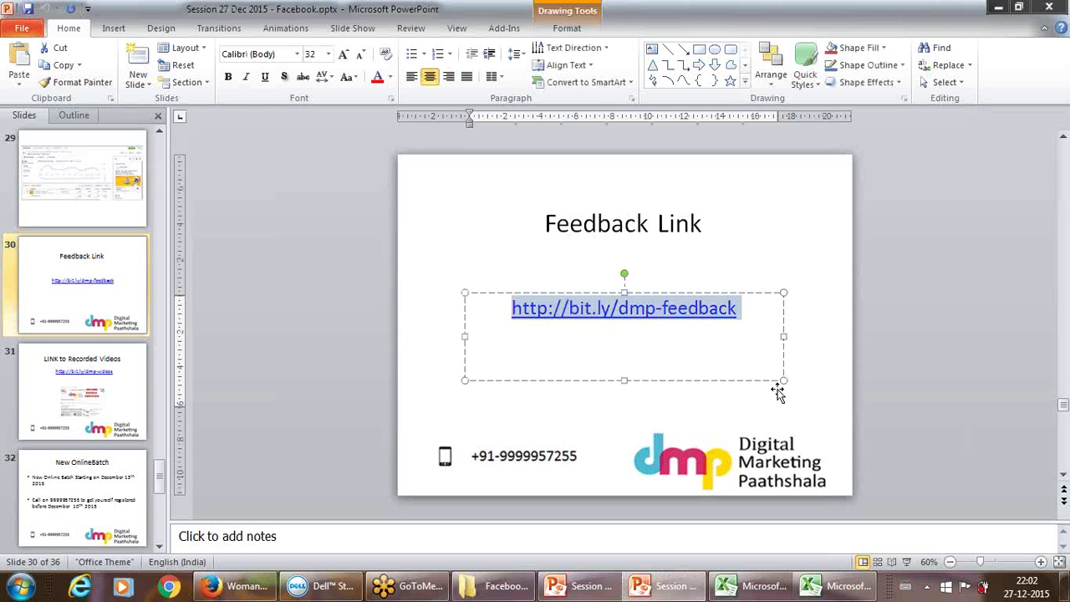